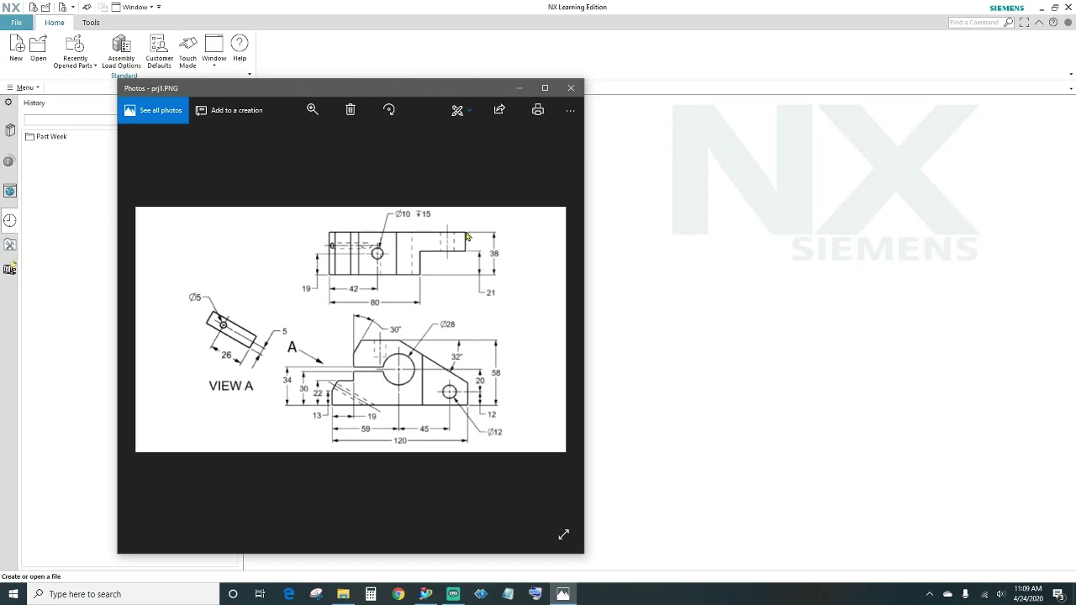
Create a new millimetre Model part named block2.prt in the Desktop folder
left_click(519, 88)
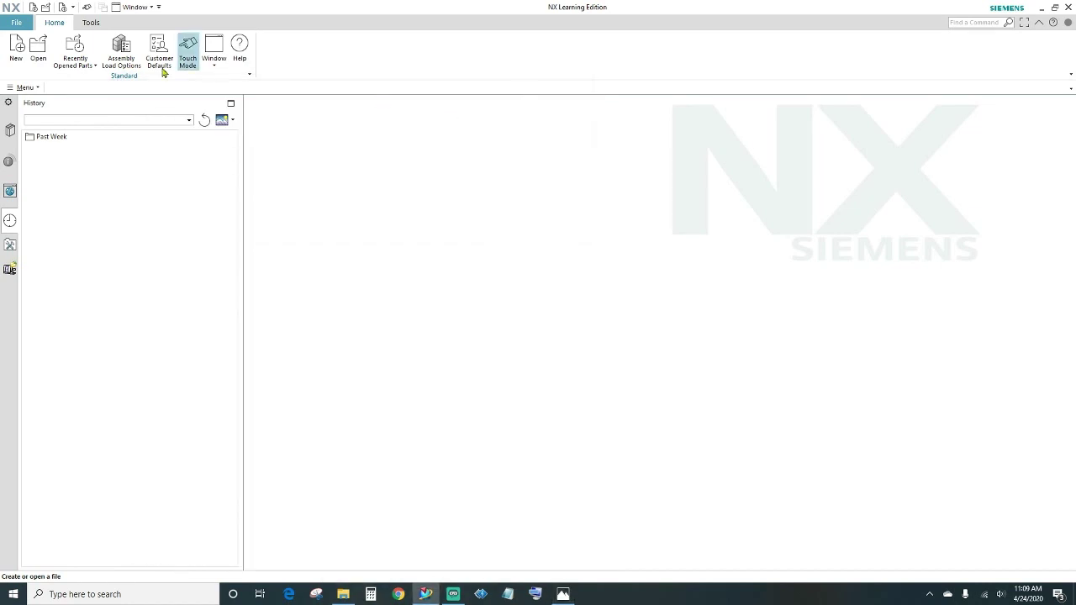
left_click(16, 54)
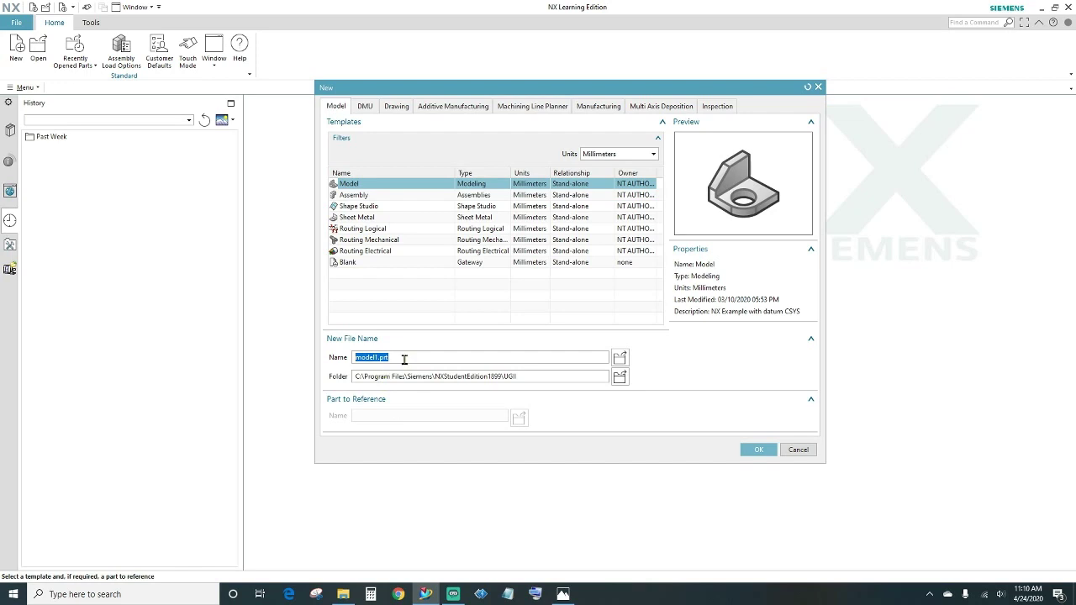
type("block2.prt")
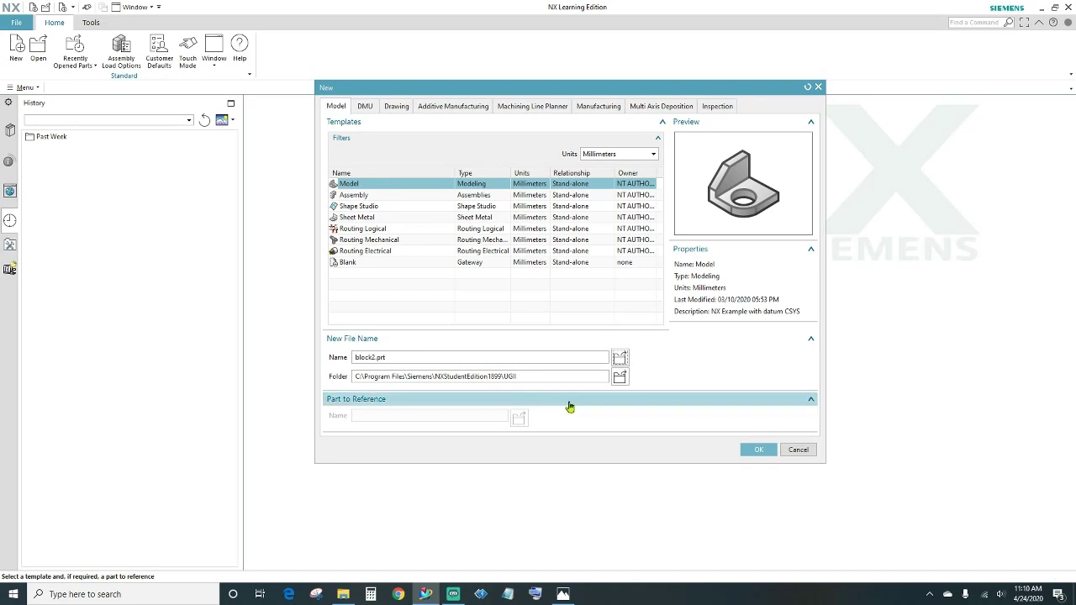
left_click(619, 378)
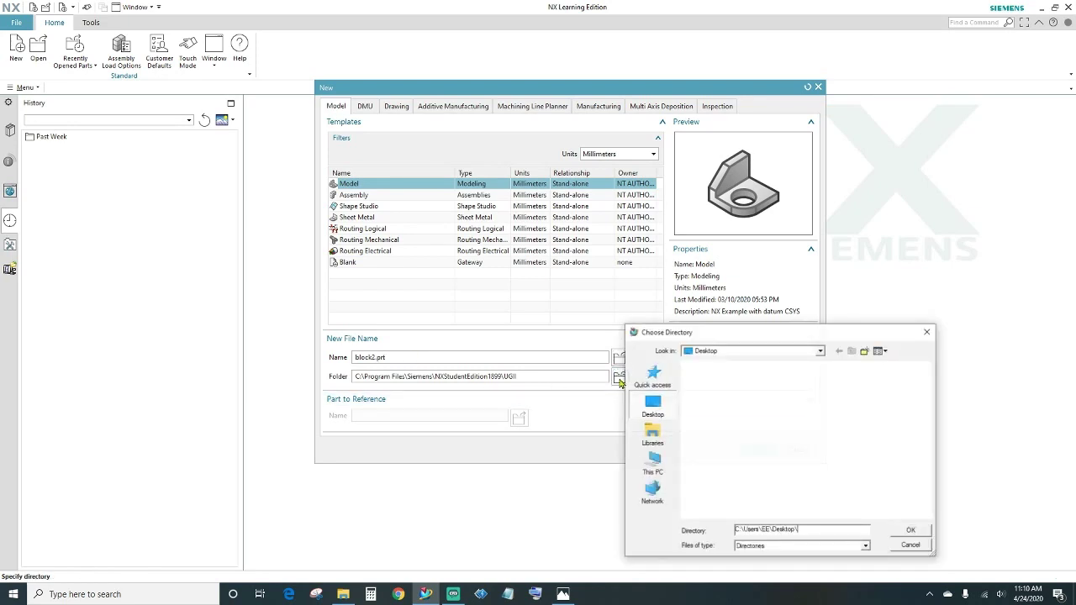
left_click(910, 529)
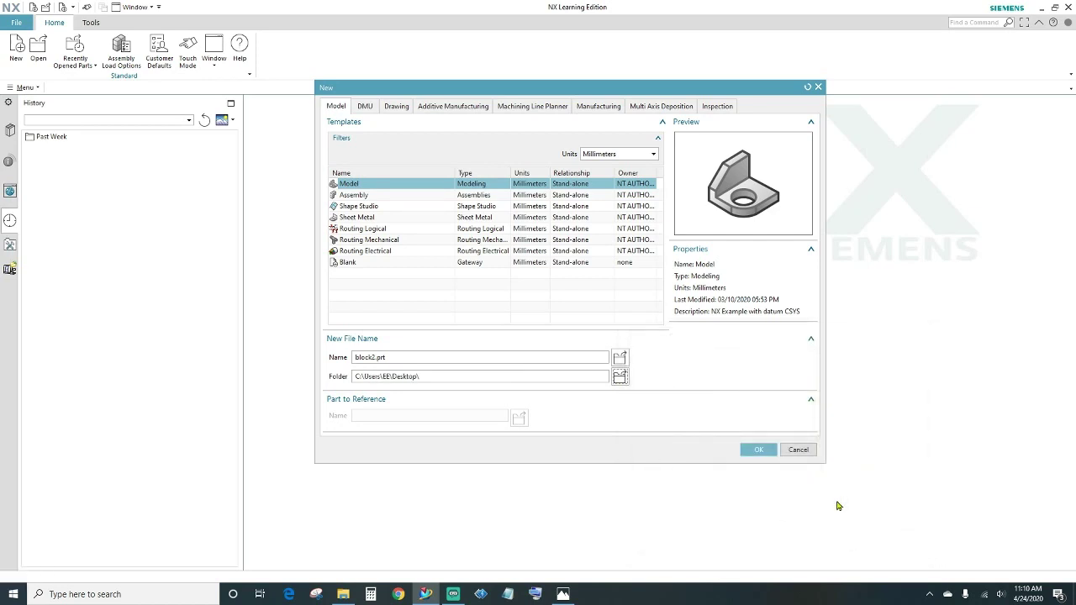
left_click(758, 450)
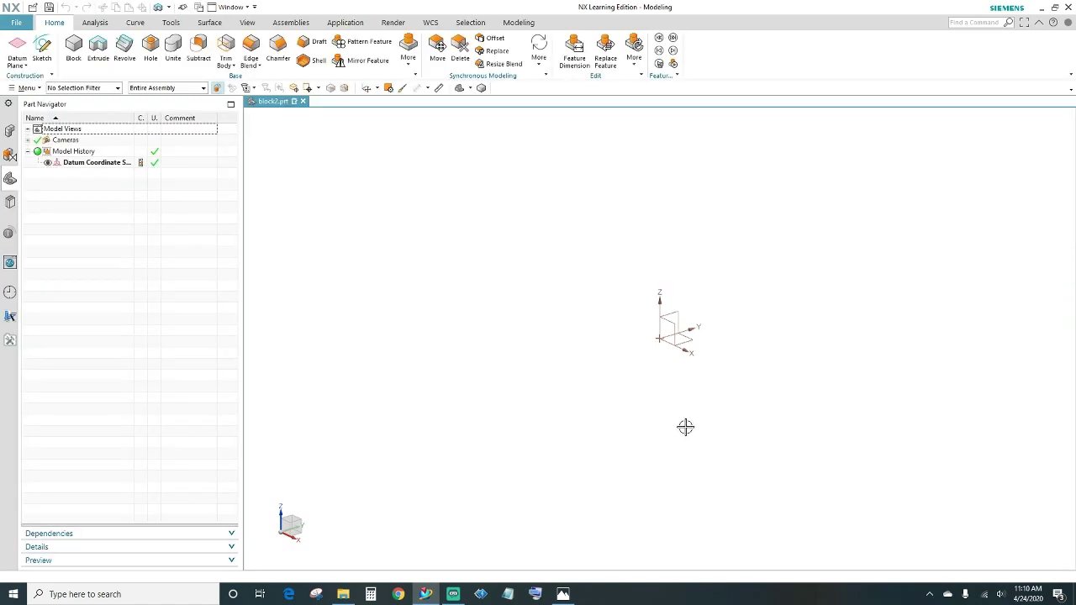
Create a block at the origin with length 120 mm, width 38 mm and height 58 mm, without a Boolean
left_click(76, 51)
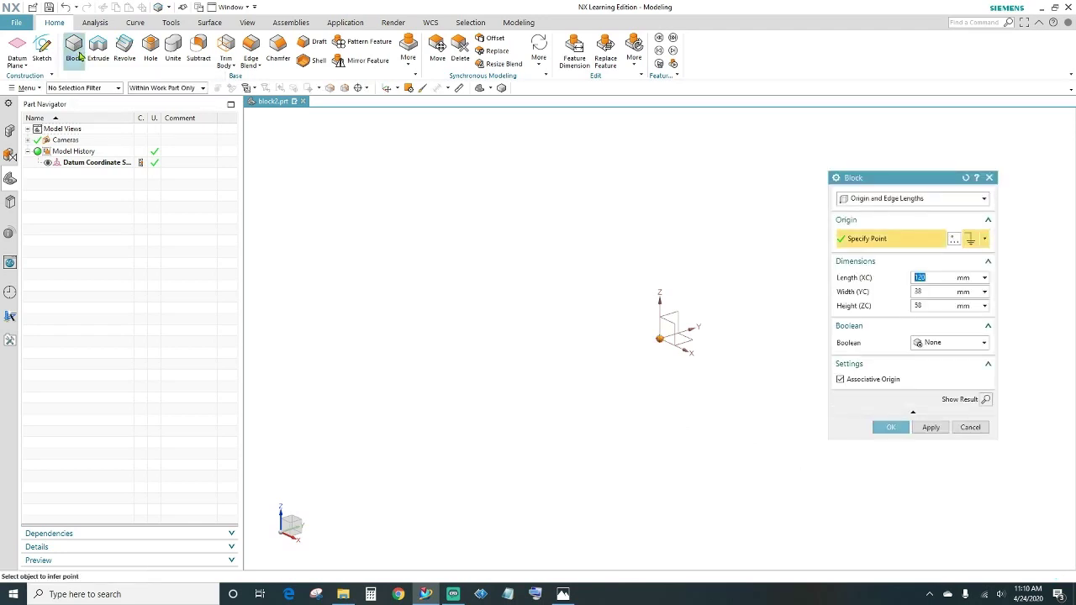
left_click(935, 305)
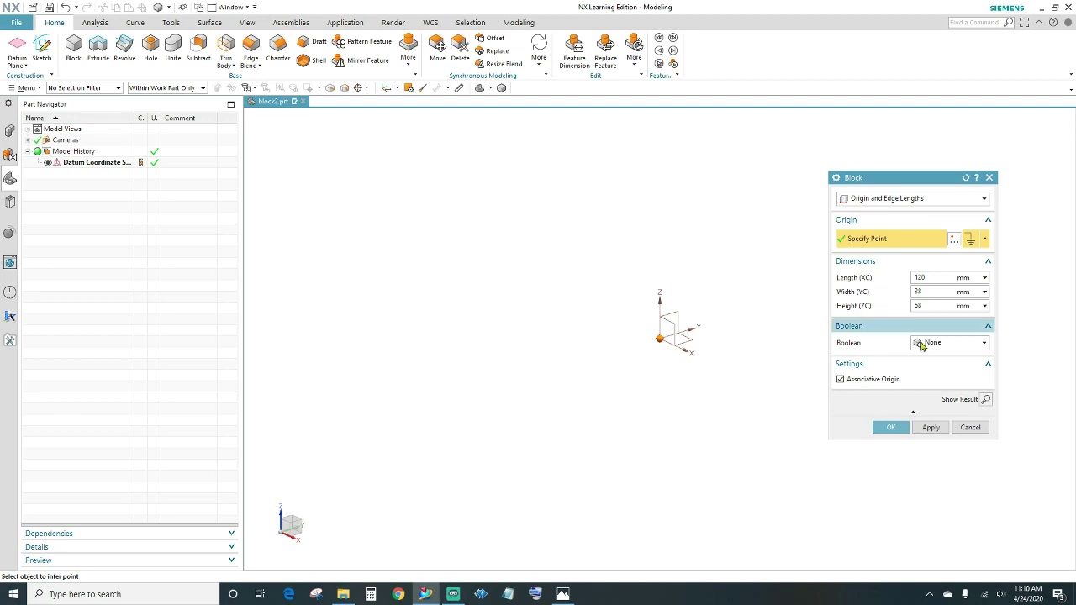
left_click(892, 427)
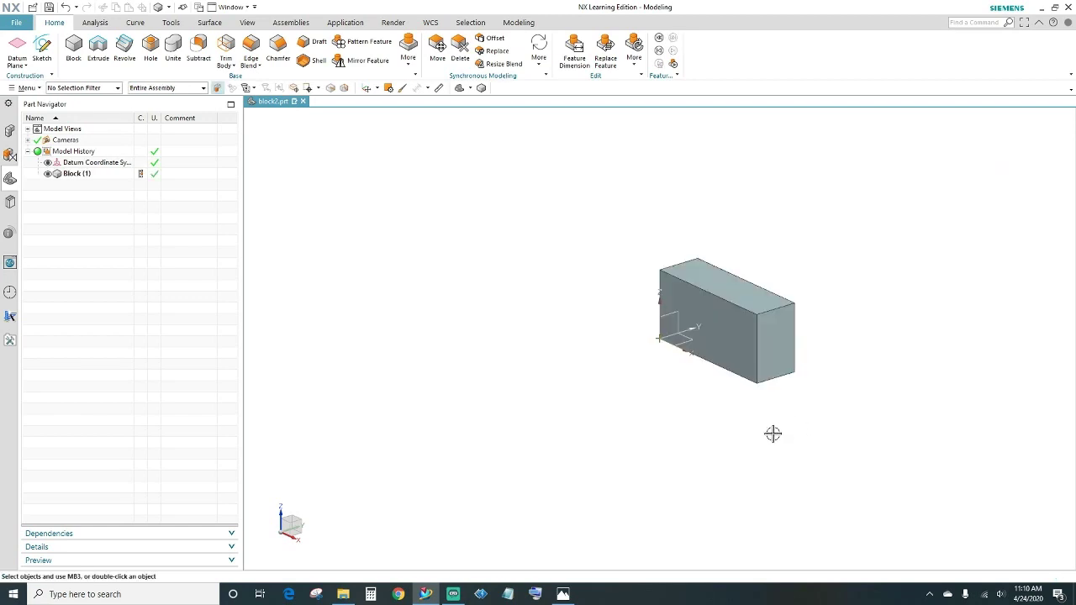
Set up an Extrude of the bottom edge at the block's origin end, running upward from 22 mm to 82 mm
mouse_move(752, 444)
middle_mouse_down()
mouse_move(771, 423)
mouse_move(806, 435)
mouse_move(775, 381)
mouse_move(747, 439)
middle_mouse_up()
scroll(816, 382, "up", 2)
left_click(562, 595)
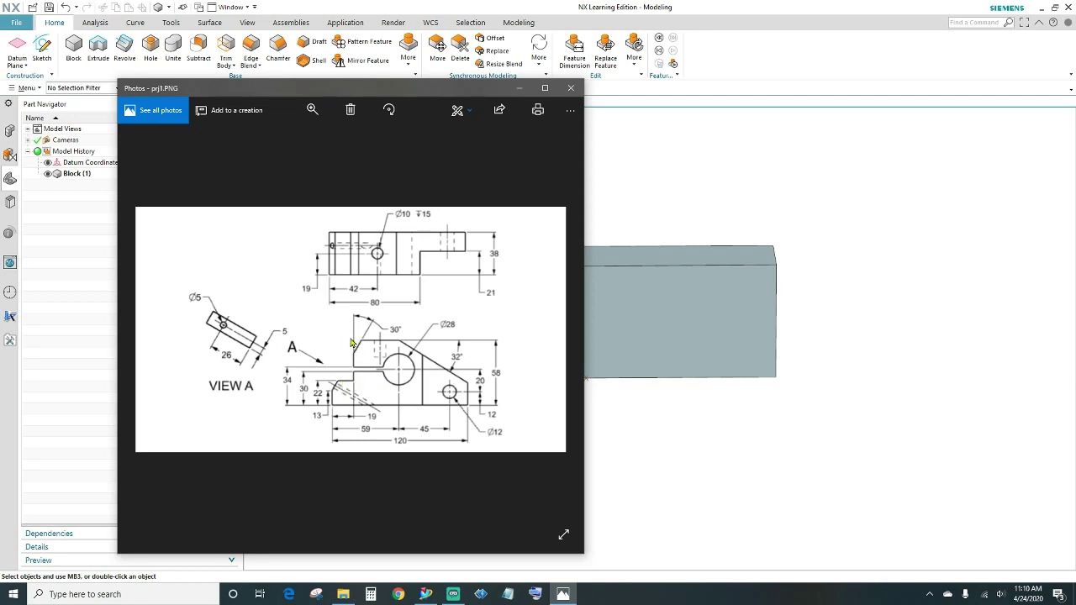
left_click(520, 88)
middle_click_drag(469, 400, 547, 351)
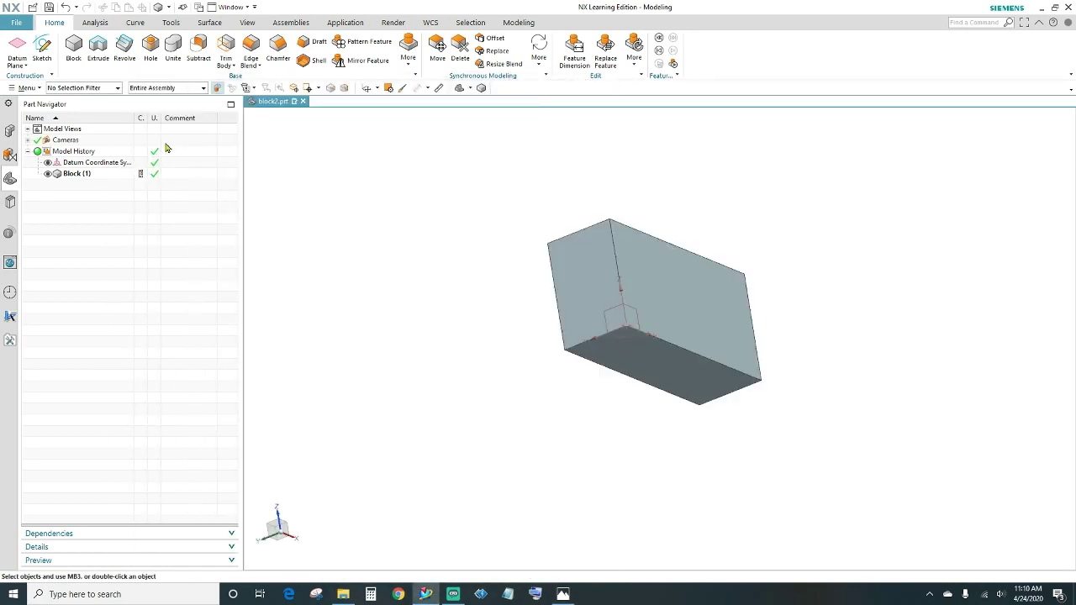
left_click(101, 54)
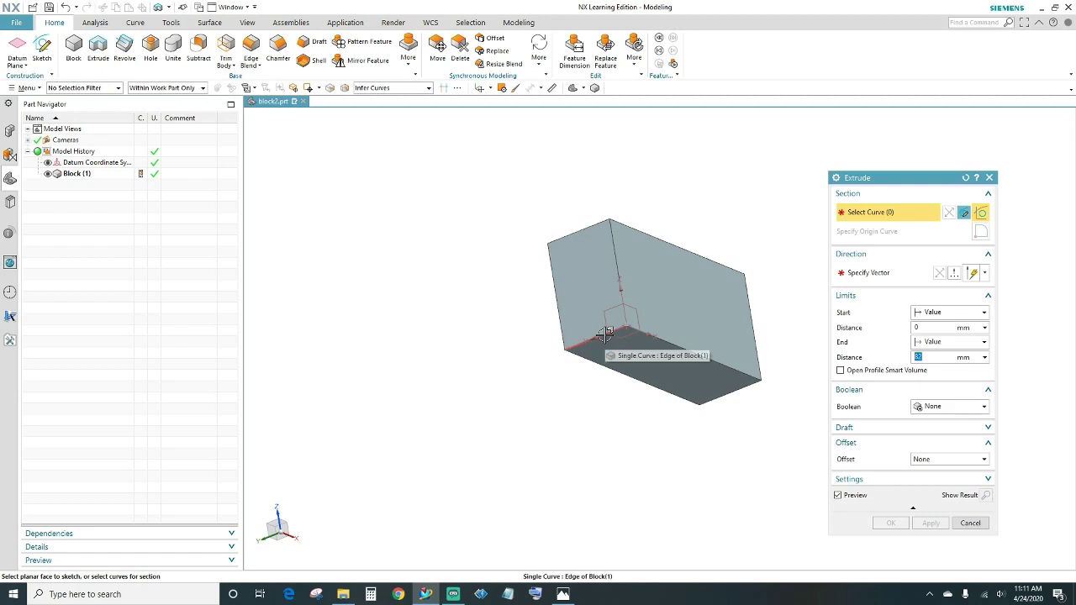
left_click(605, 334)
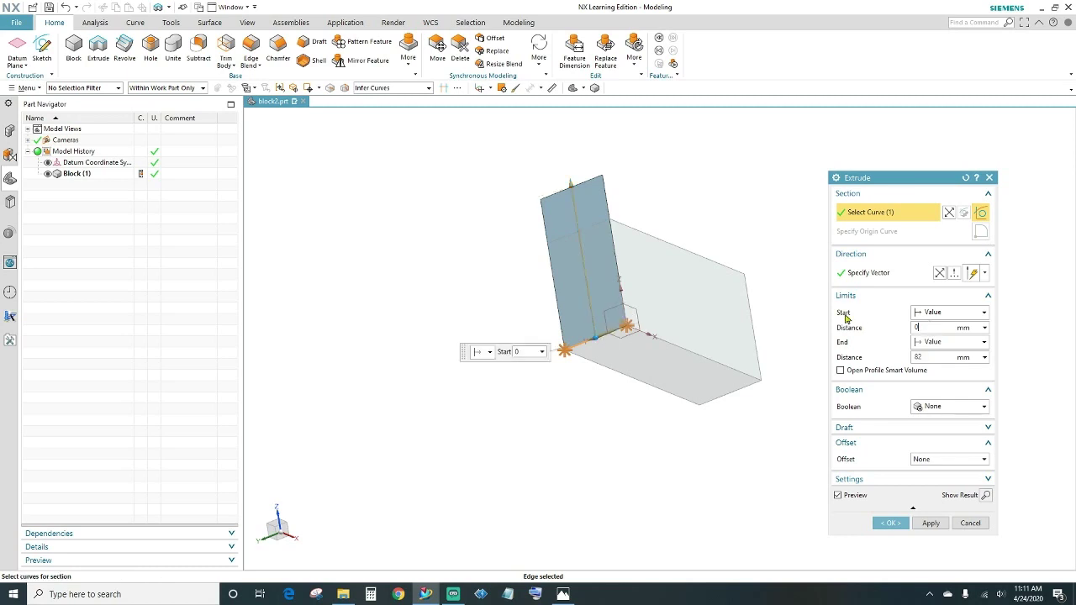
left_click(929, 328)
type("22")
key("Tab")
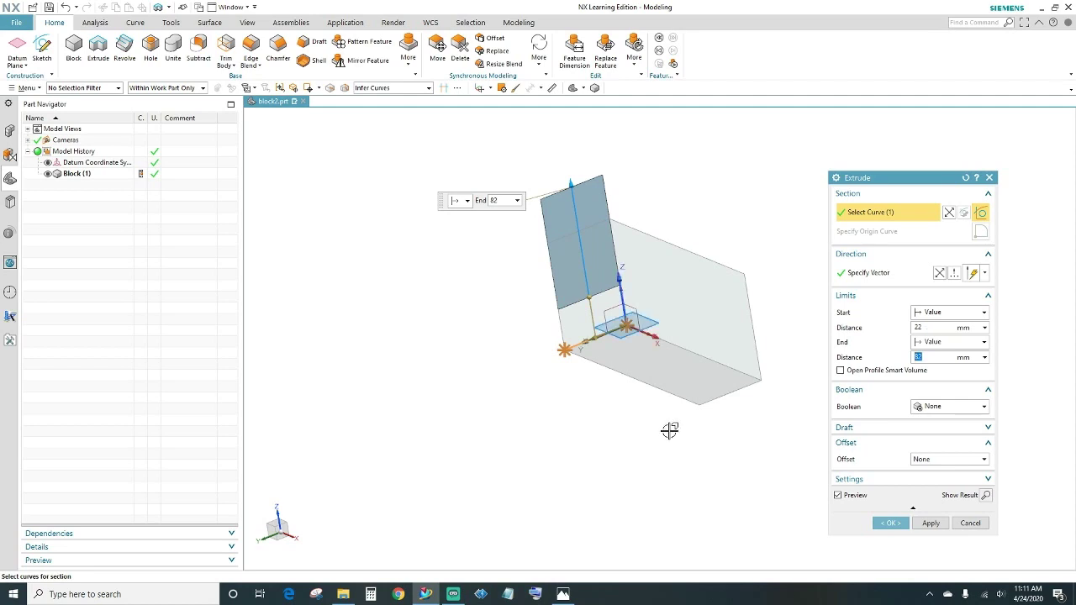
middle_click_drag(669, 429, 636, 434)
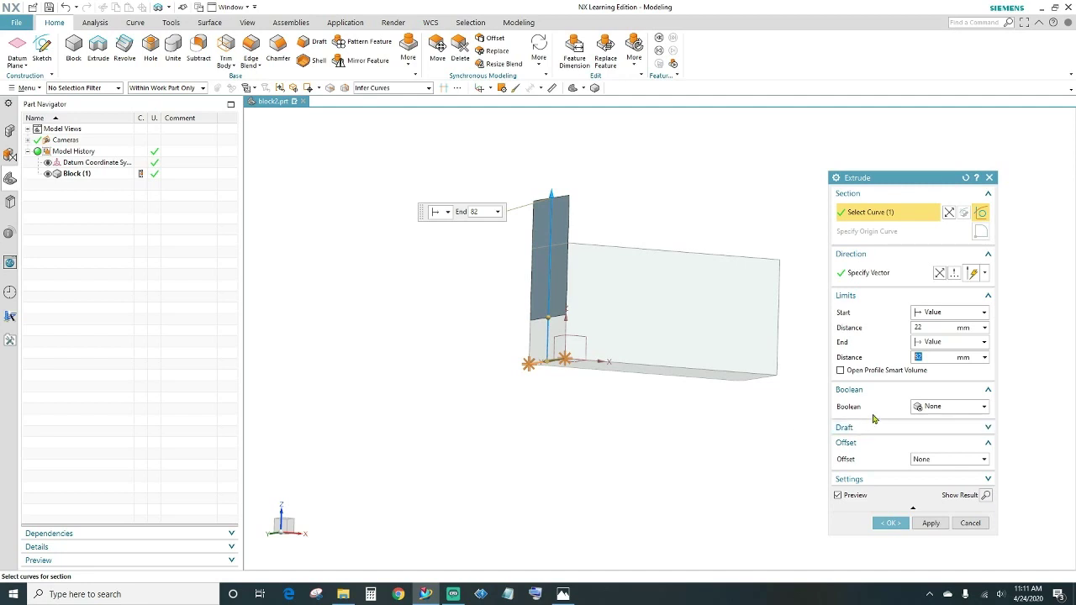
Give the extrusion a two-sided offset from 0 to 19 mm into the block and create it as a separate body
left_click(946, 468)
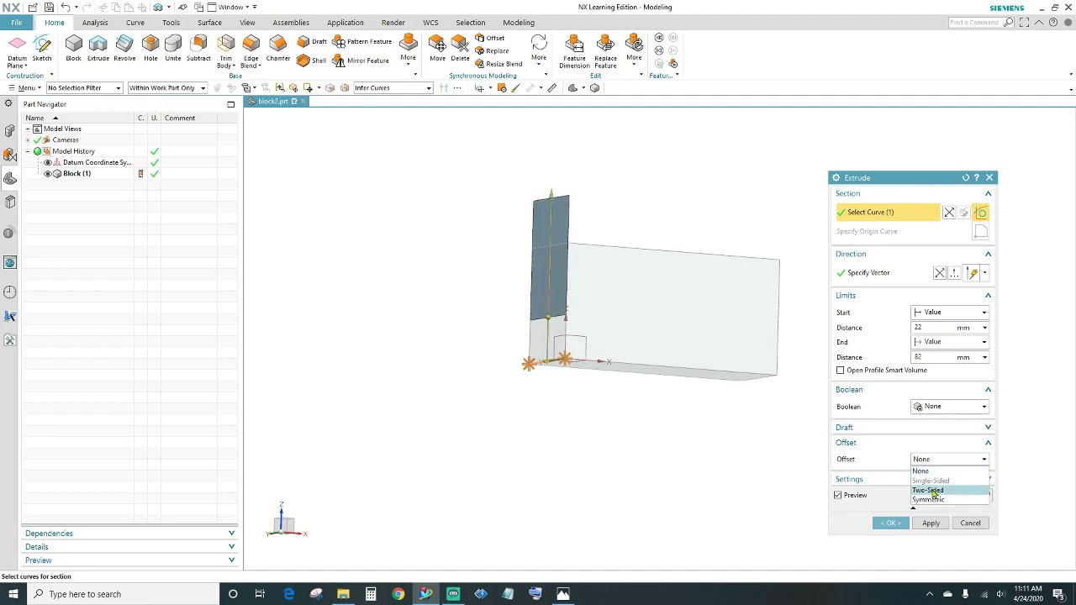
left_click(931, 491)
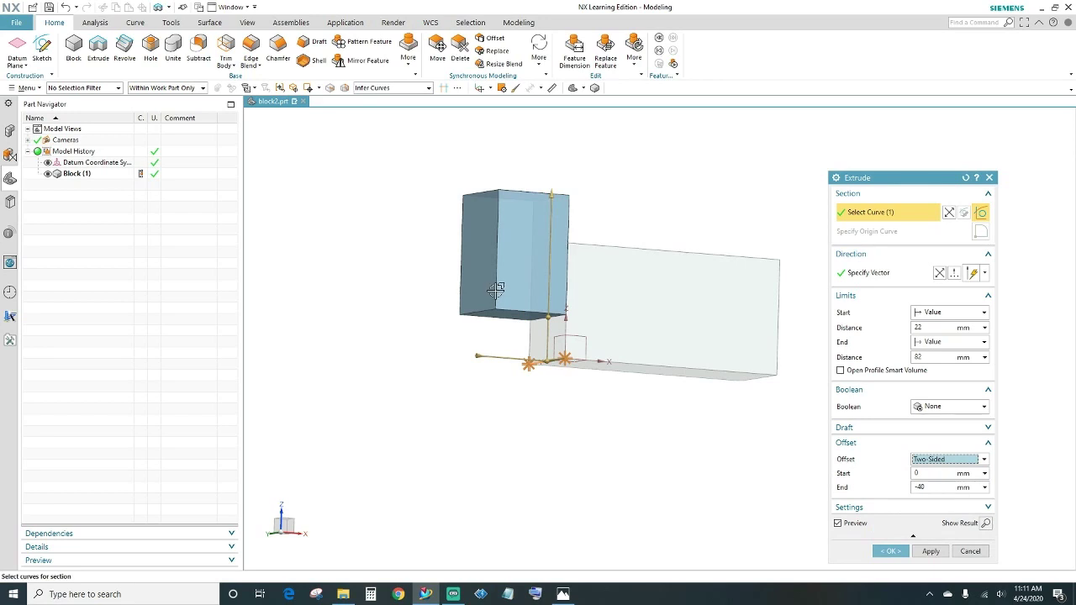
left_click(479, 356)
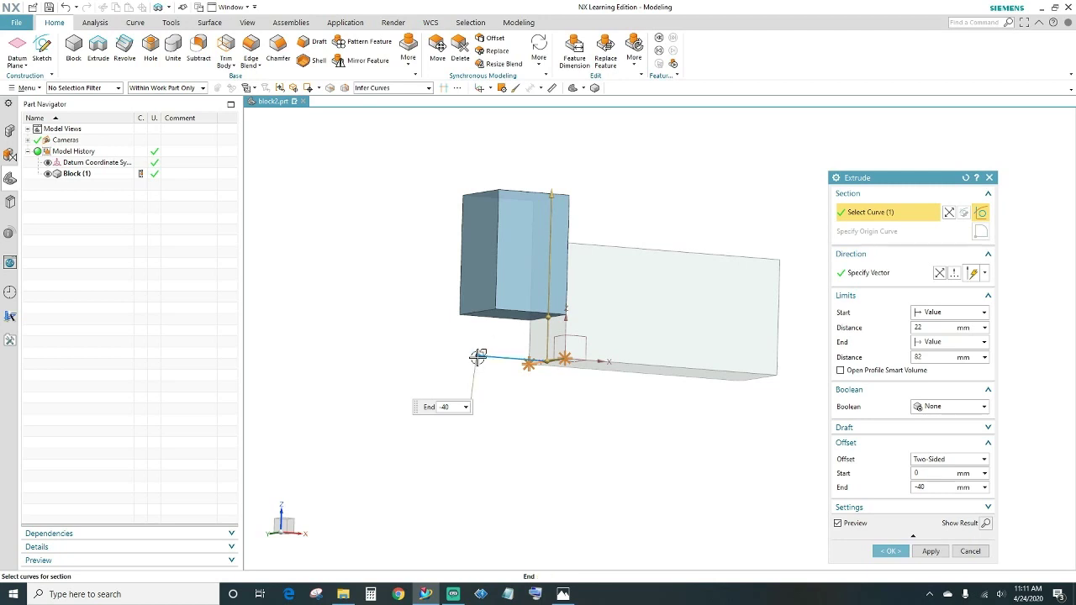
left_click_drag(477, 356, 639, 362)
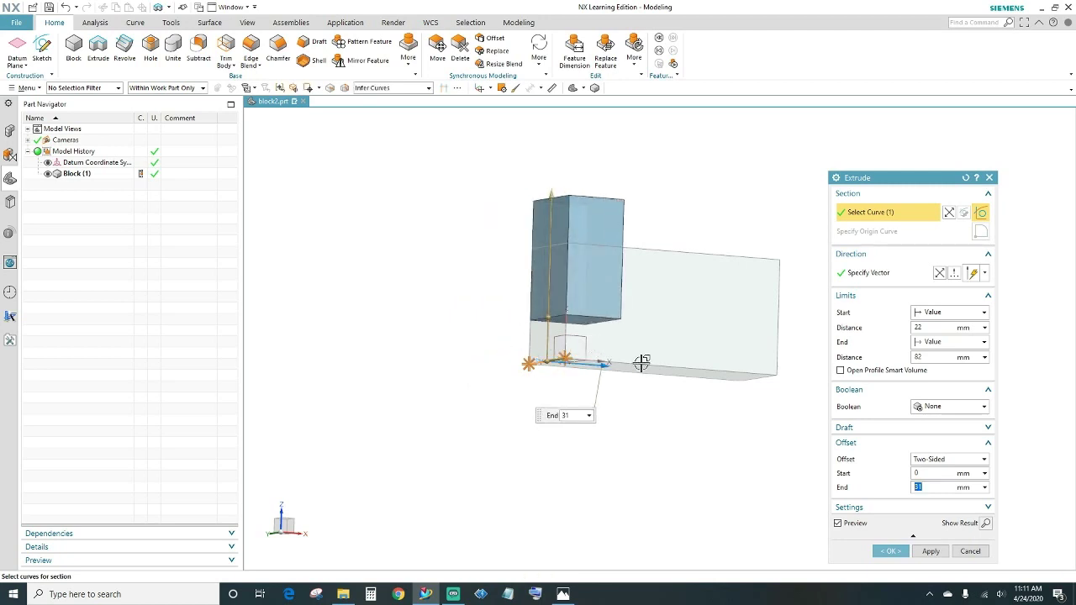
left_click(933, 486)
key("BackSpace")
key("BackSpace")
type("19")
left_click(893, 552)
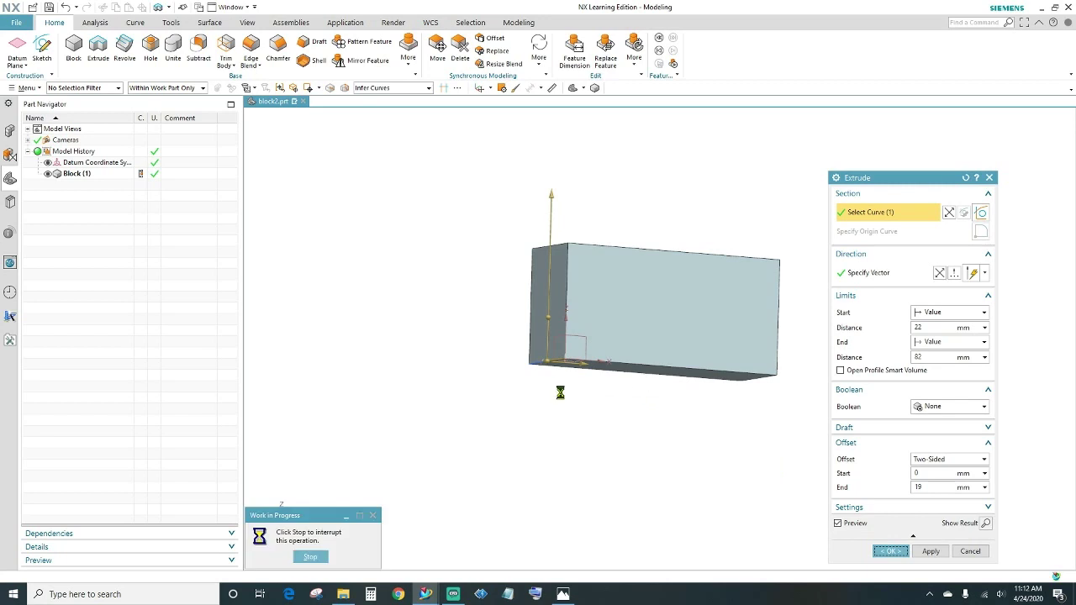
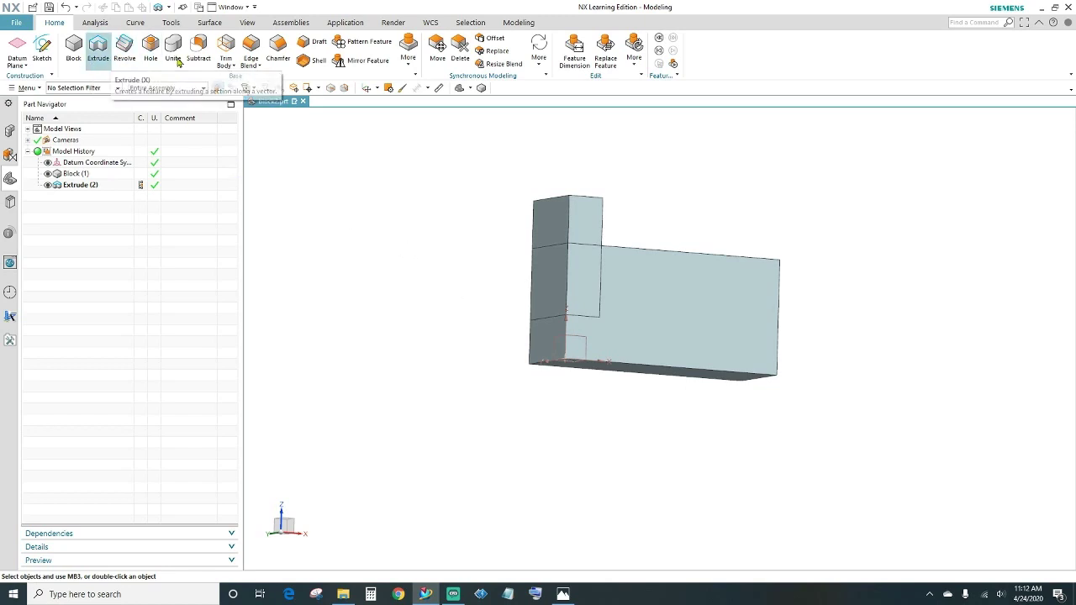
Subtract the extruded body from the block to cut the step at its origin end
left_click(200, 46)
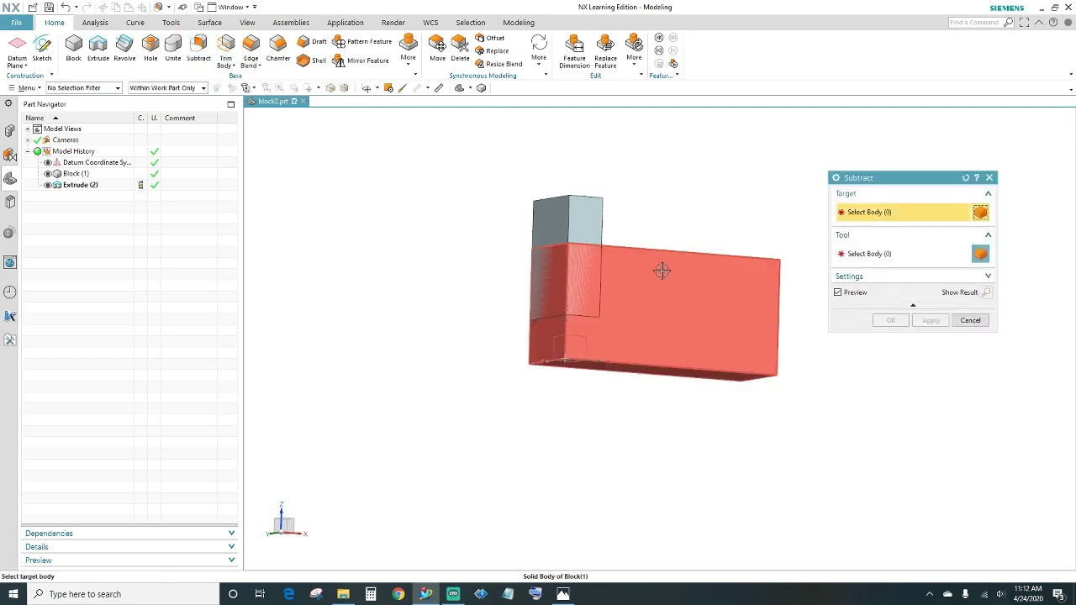
left_click(711, 305)
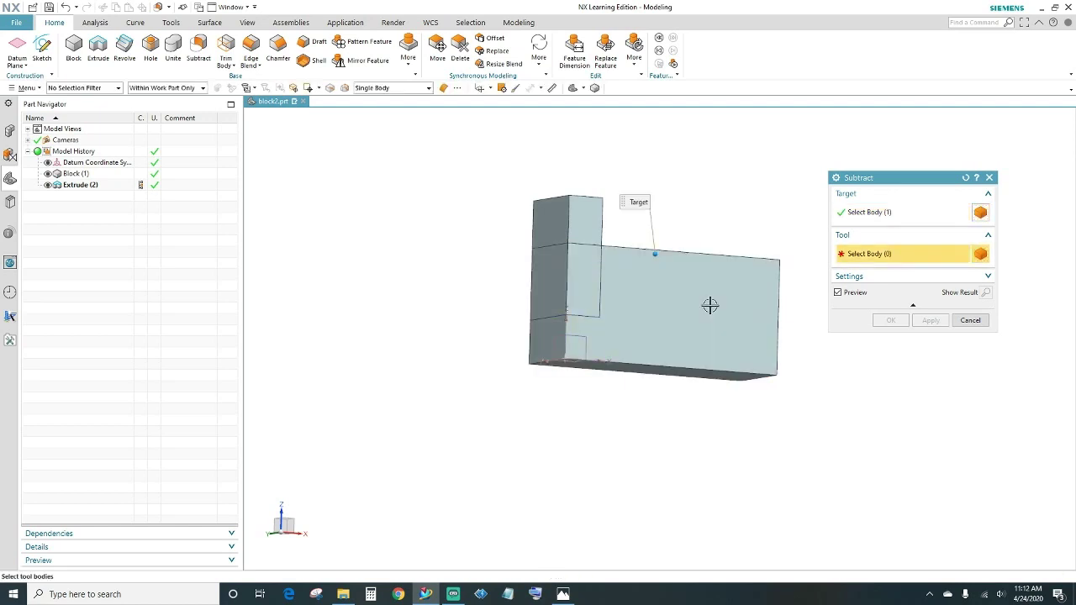
left_click(574, 215)
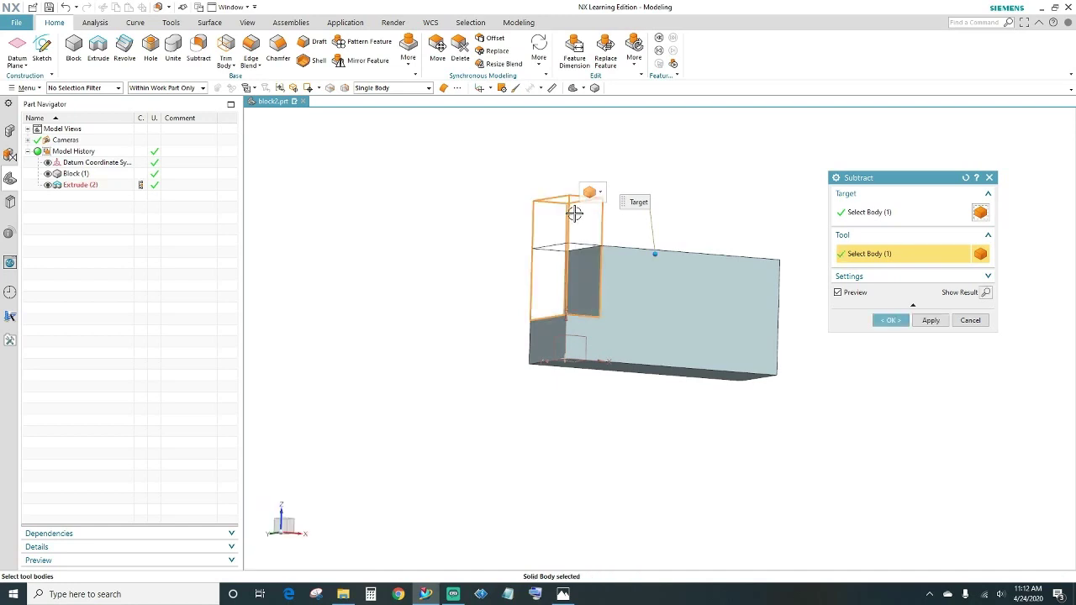
middle_click_drag(631, 406, 596, 418)
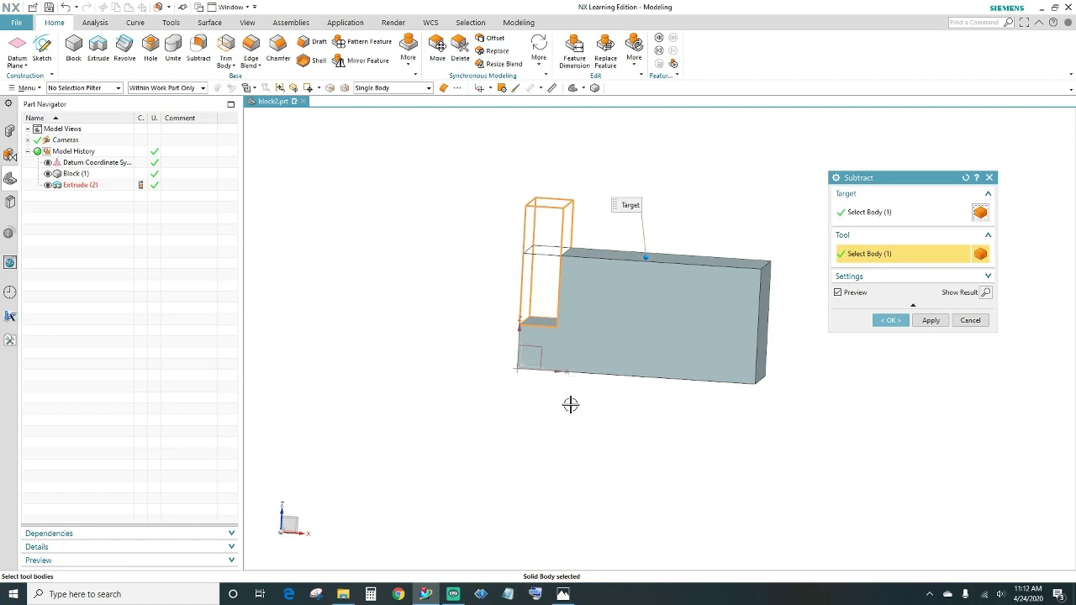
middle_click_drag(605, 421, 631, 409)
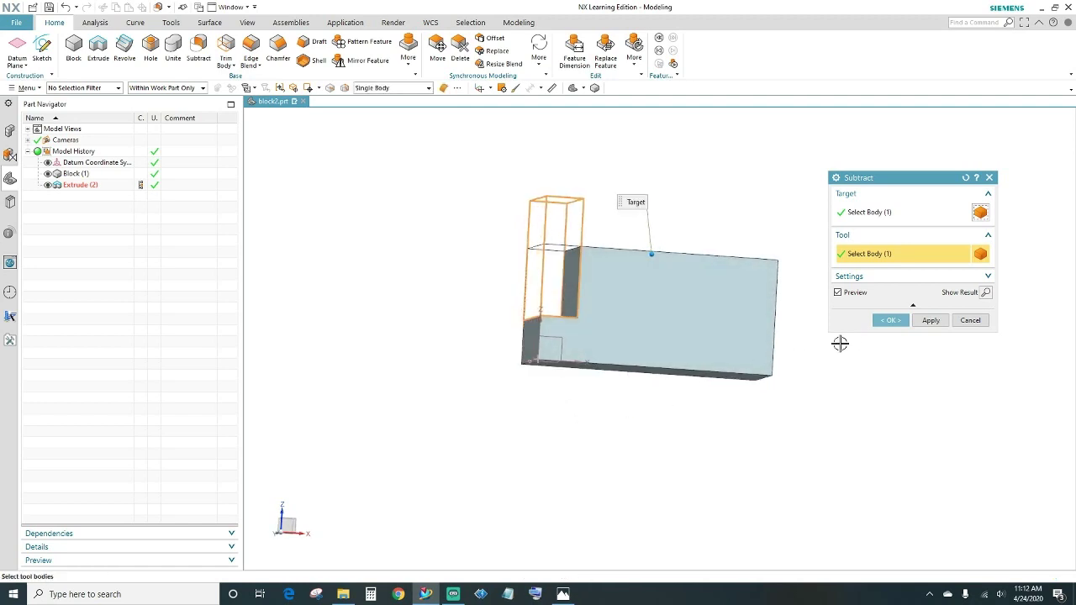
left_click(897, 323)
Consult the prj1 drawing and set up an Extrude of the bottom edge at the block's far end, running upward from 0 to 82 mm
middle_click_drag(642, 429, 626, 454)
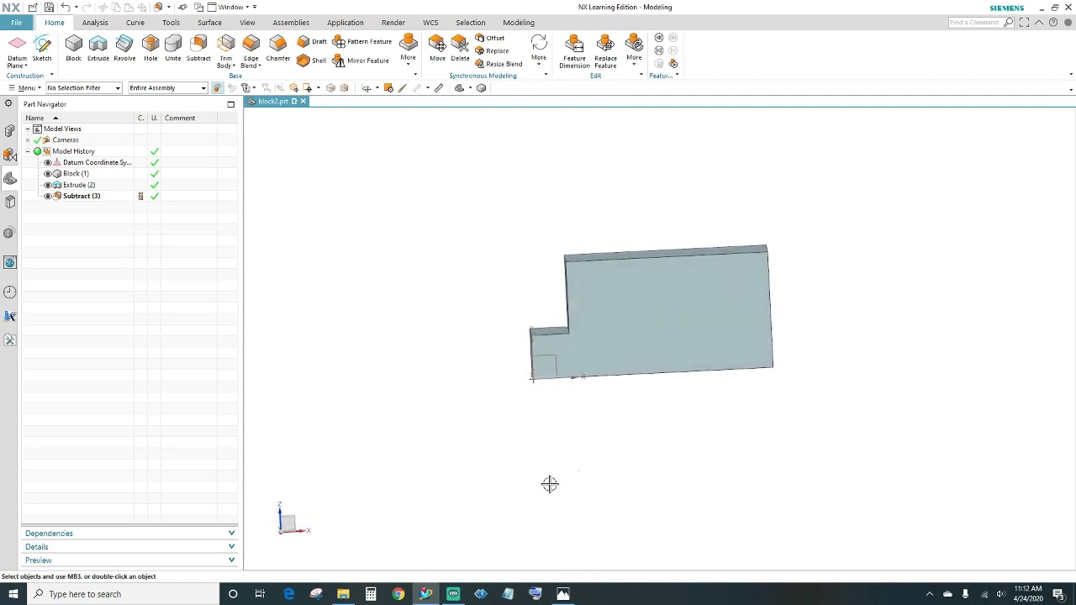
left_click(562, 595)
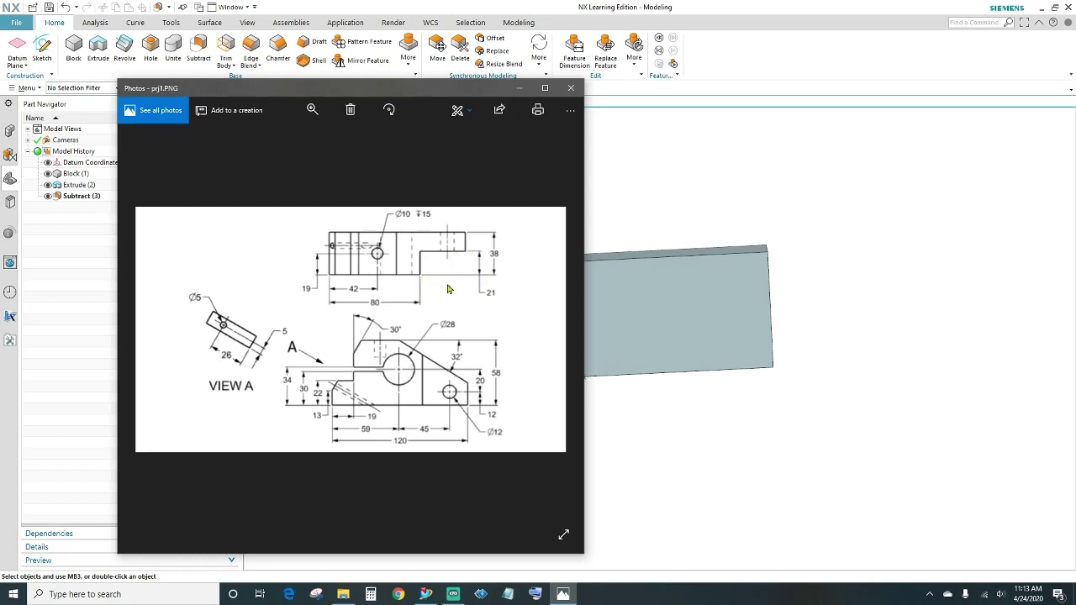
left_click(518, 88)
middle_click_drag(827, 405, 724, 371)
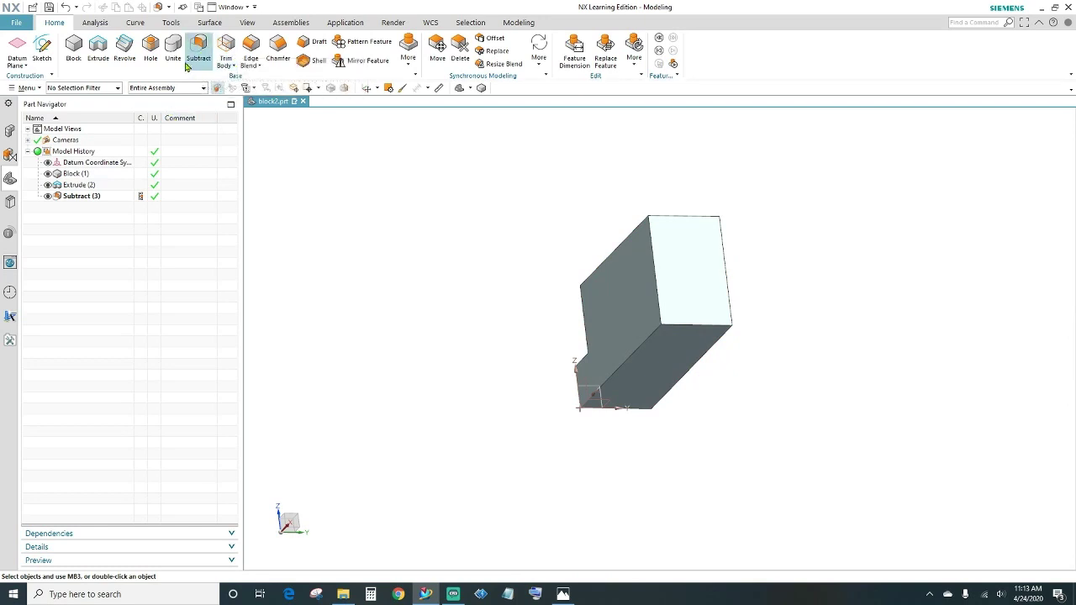
left_click(98, 47)
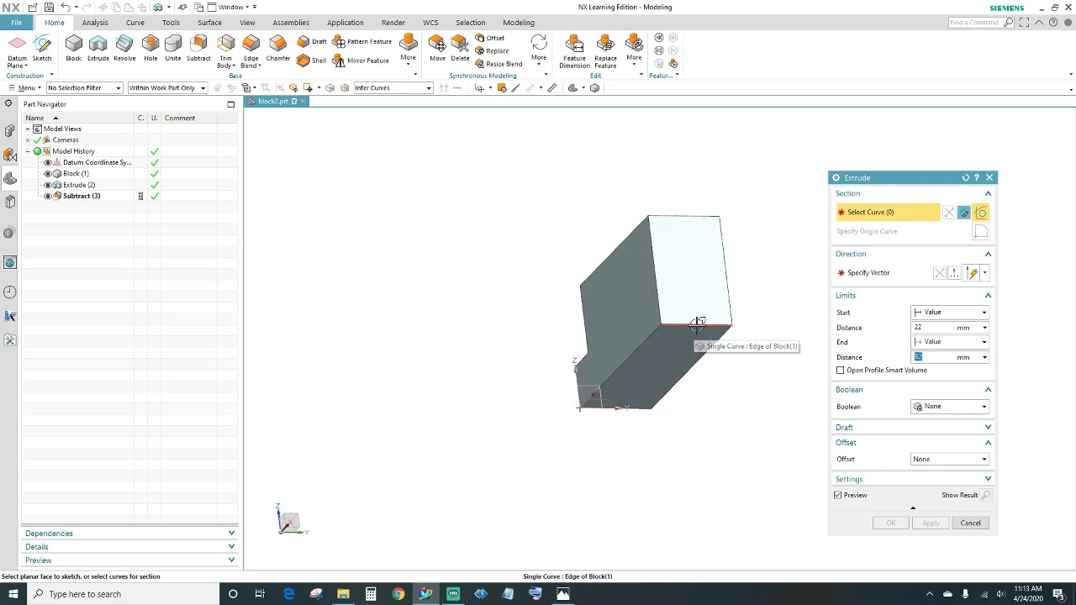
left_click(697, 324)
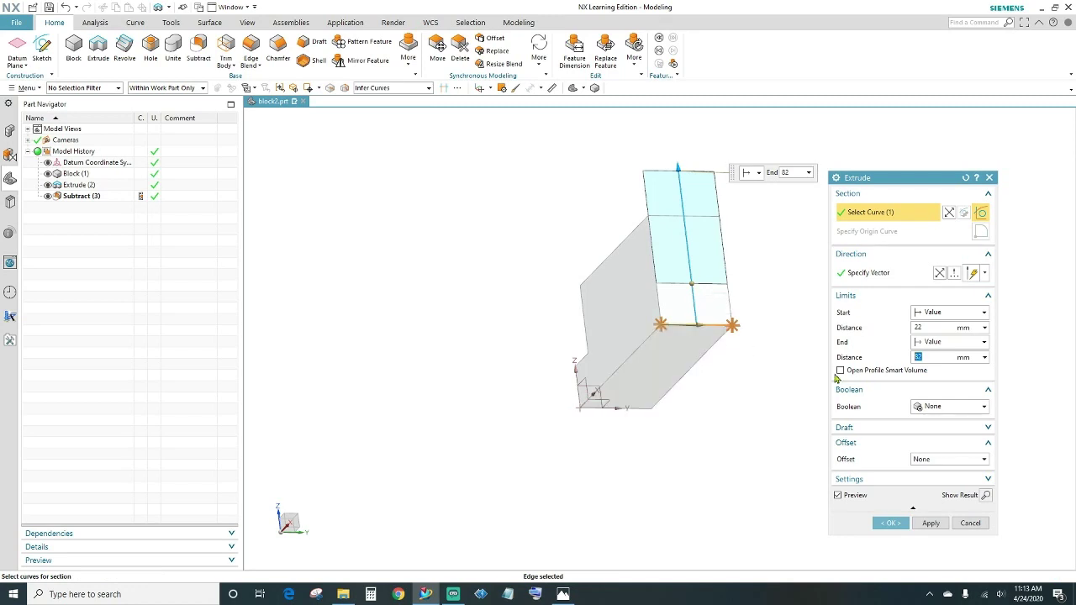
left_click(937, 326)
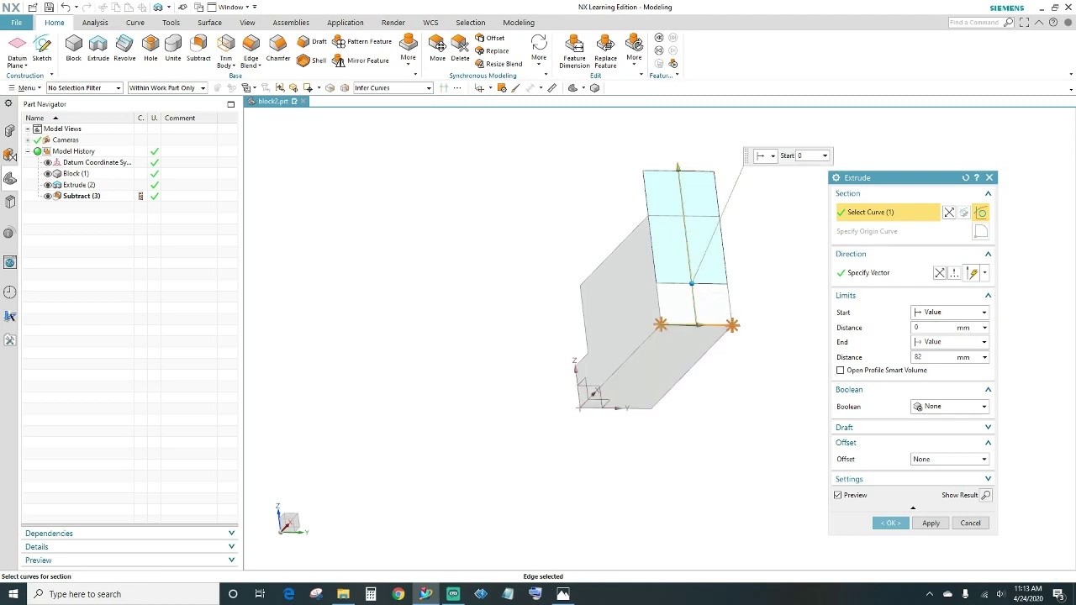
key("Tab")
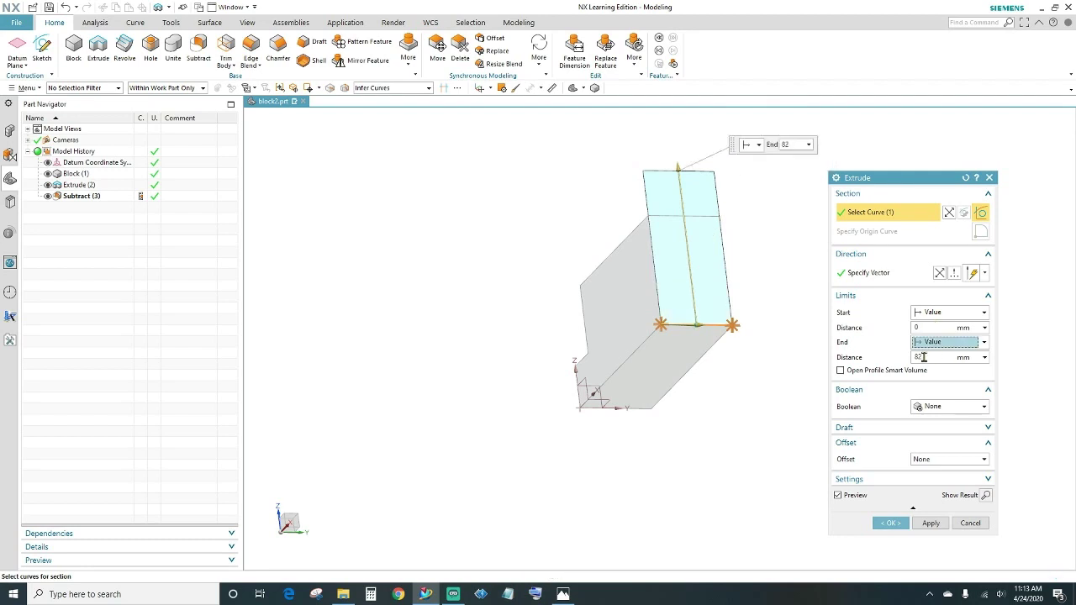
Give the extrusion a two-sided offset from 0 to -40 mm into the block and create it as a separate body
mouse_move(748, 378)
middle_mouse_down()
mouse_move(782, 389)
mouse_move(755, 379)
middle_mouse_up()
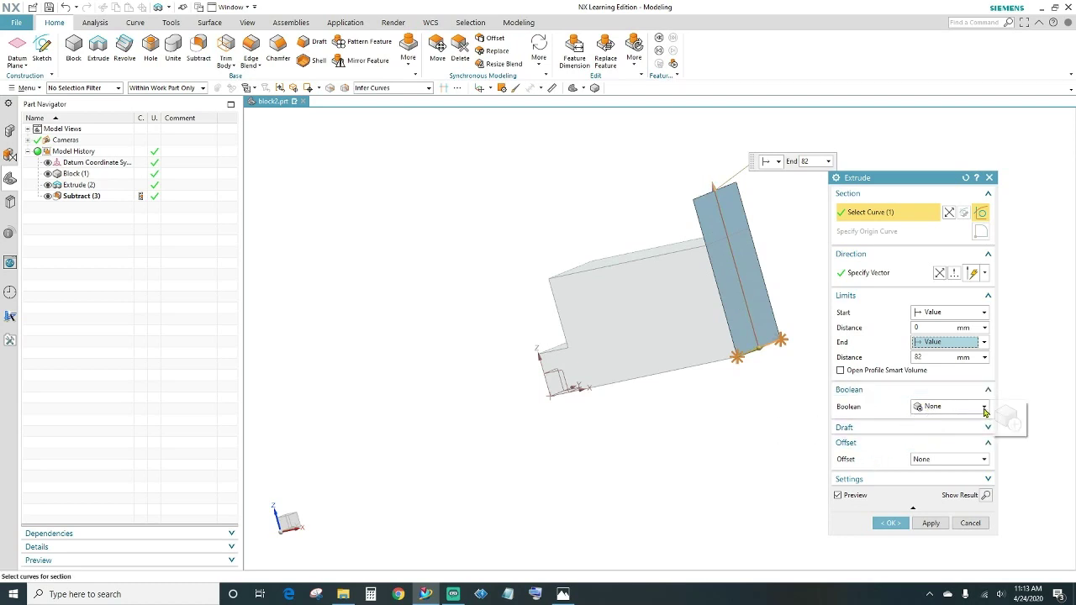
left_click(931, 459)
left_click(939, 489)
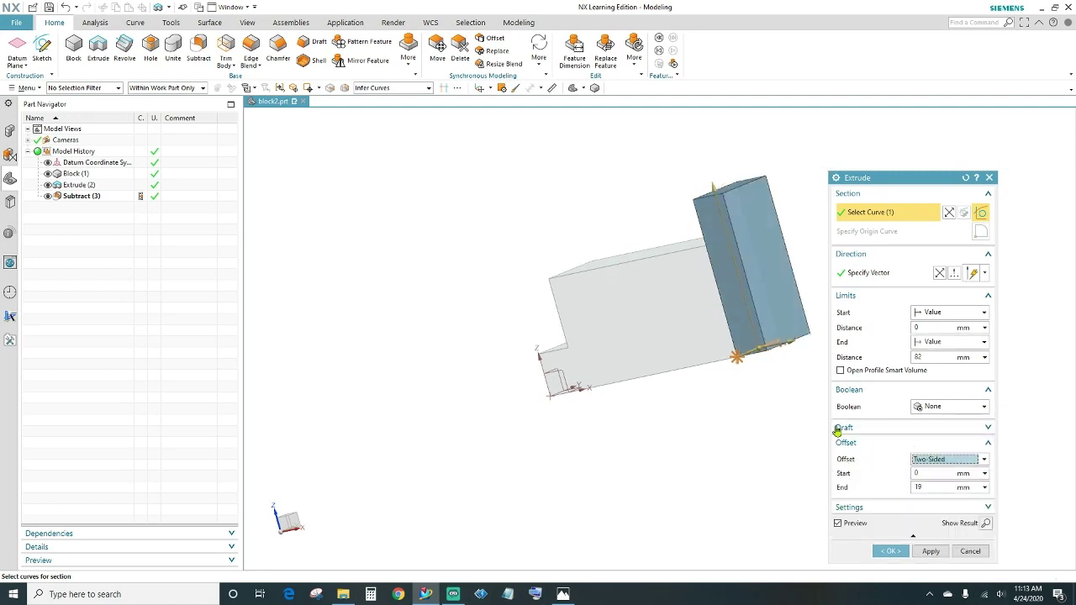
left_click(794, 342)
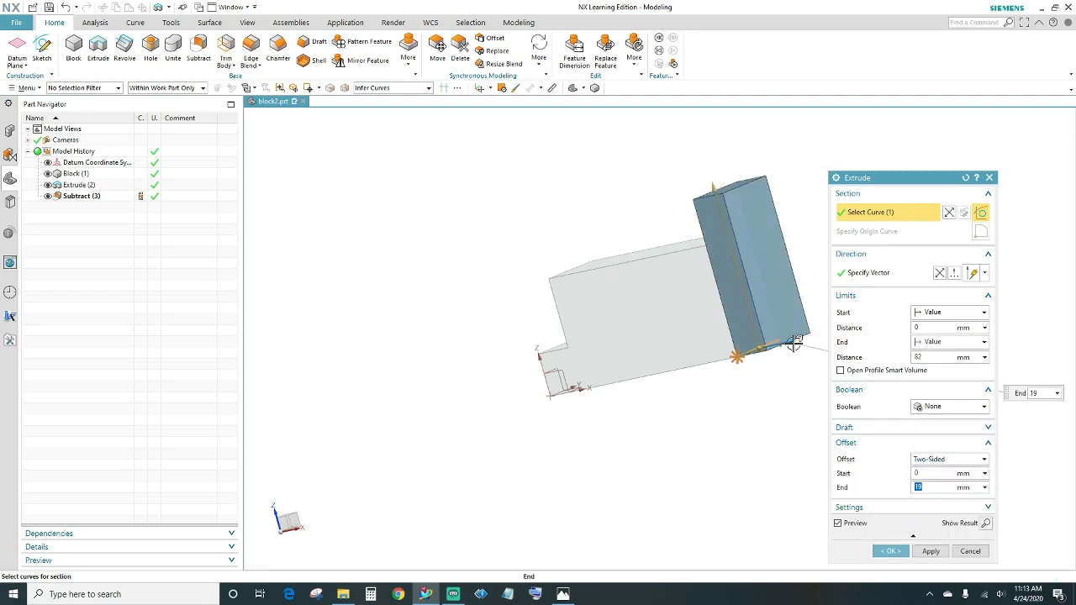
left_click_drag(794, 343, 711, 351)
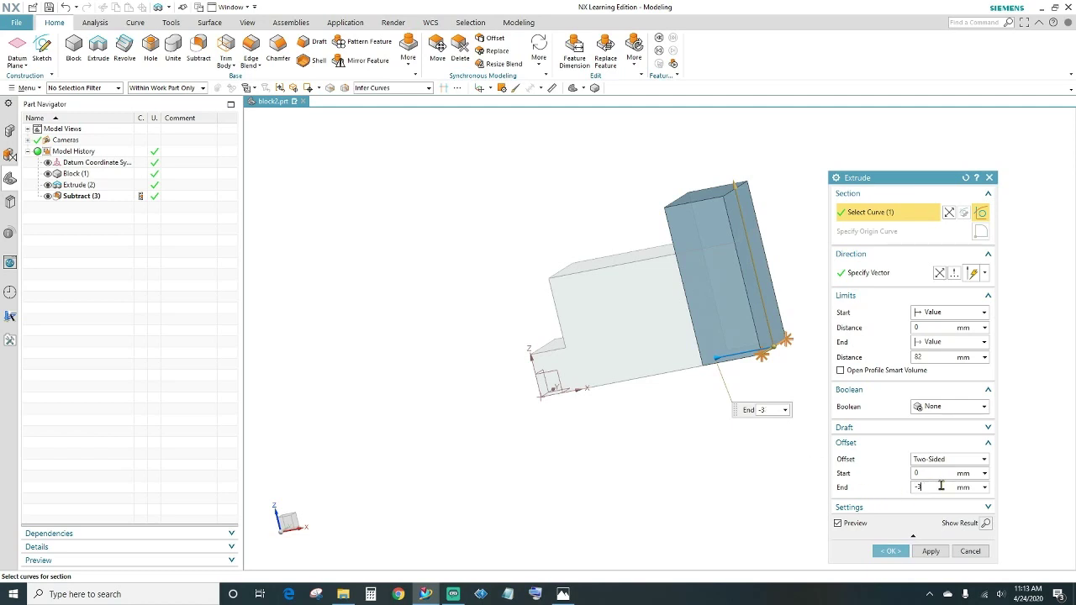
key("BackSpace")
type("40")
key("Tab")
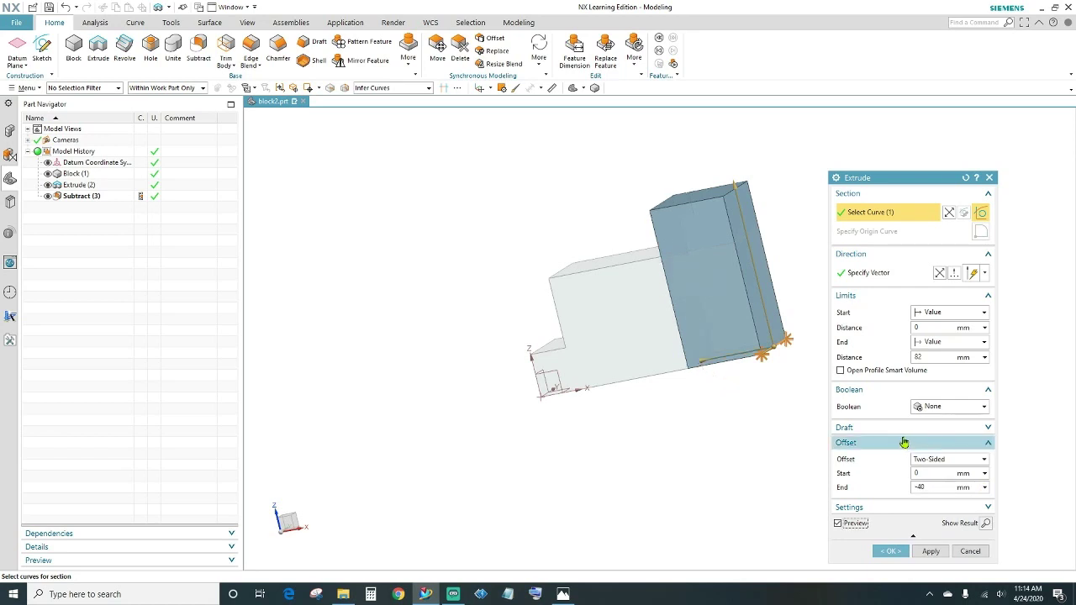
left_click(889, 552)
Offset the extruded body's rear face, on the far Y side, inward by 38-21 mm
middle_click_drag(852, 430, 798, 462)
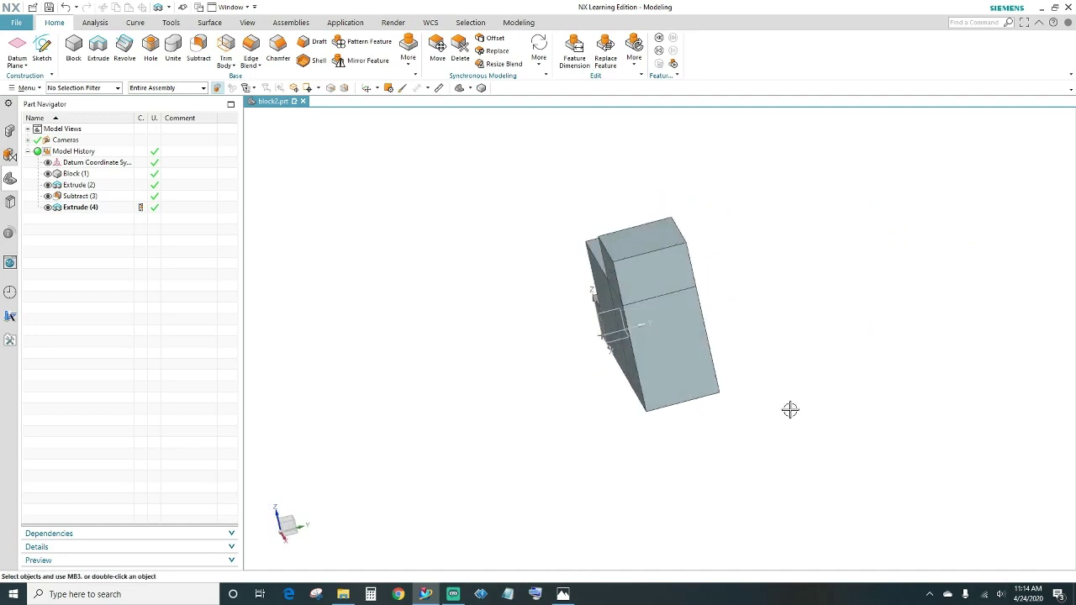
middle_click_drag(757, 423, 752, 455)
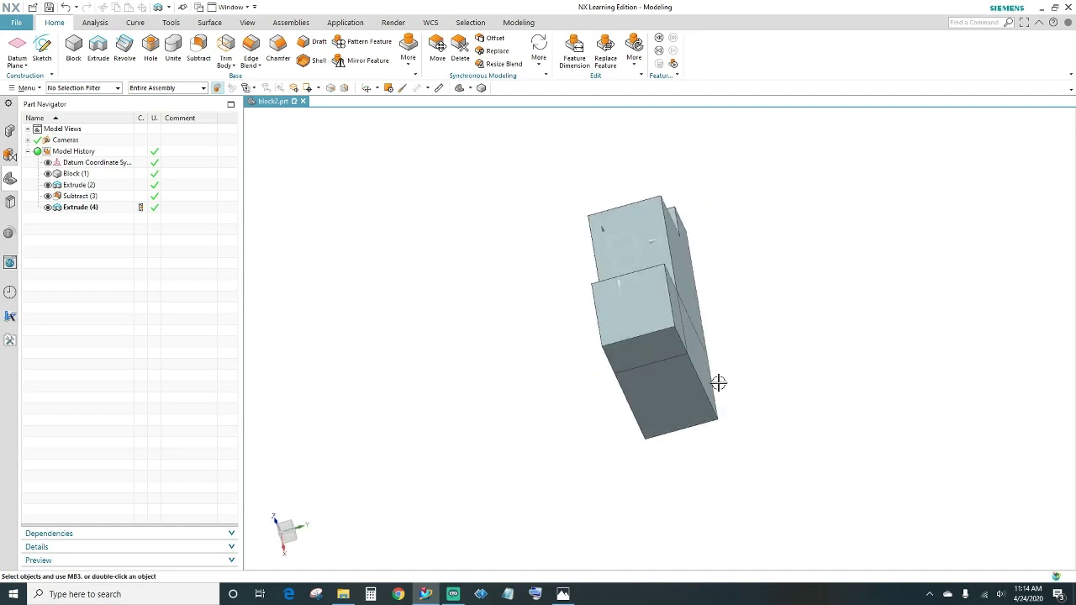
middle_click_drag(692, 369, 698, 371)
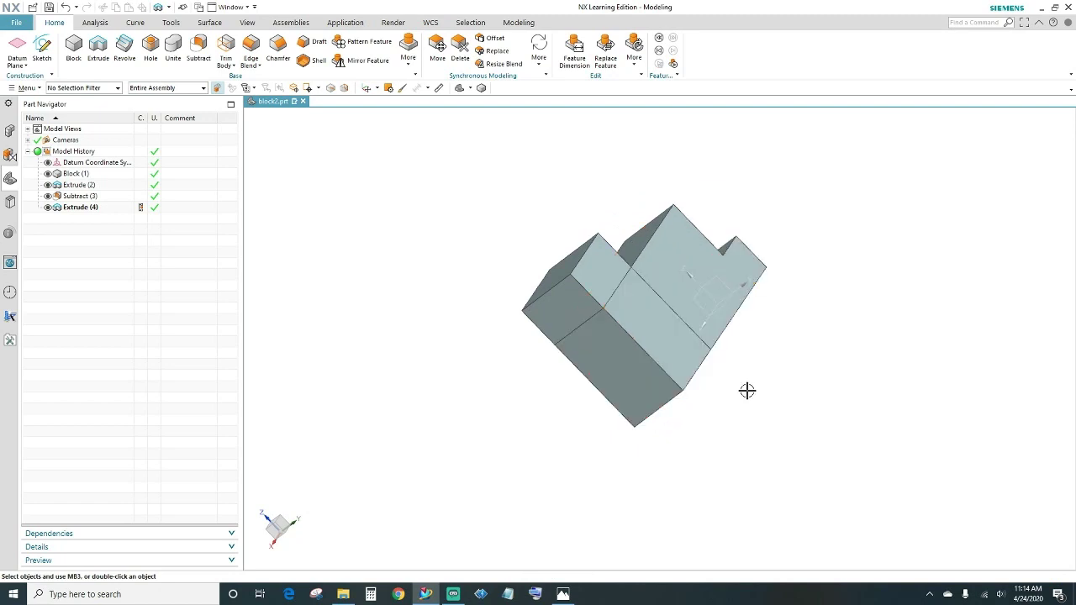
middle_click_drag(562, 395, 488, 333)
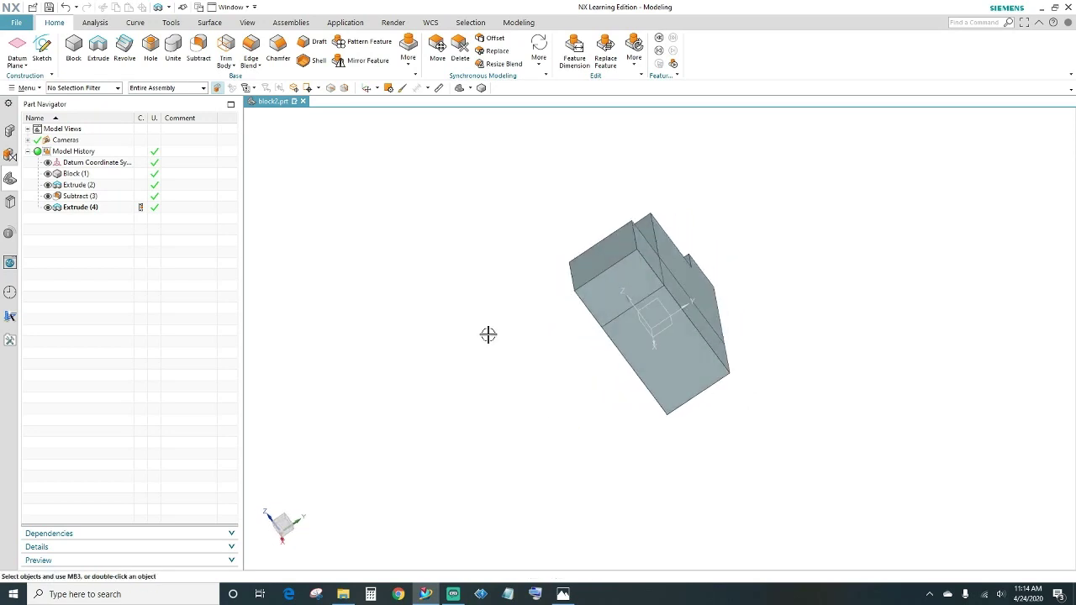
left_click(26, 89)
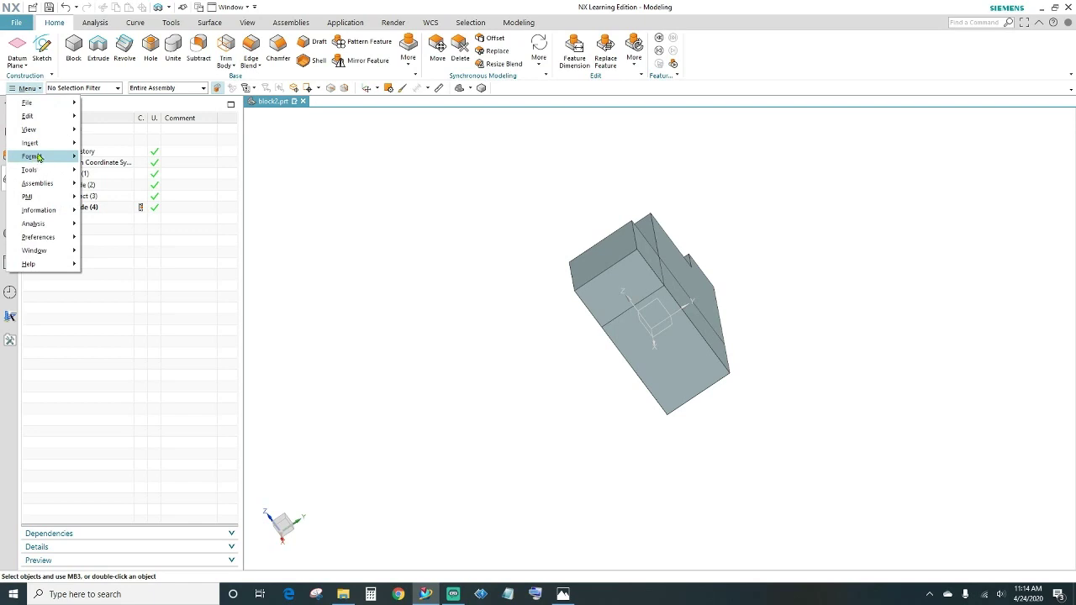
mouse_move(45, 147)
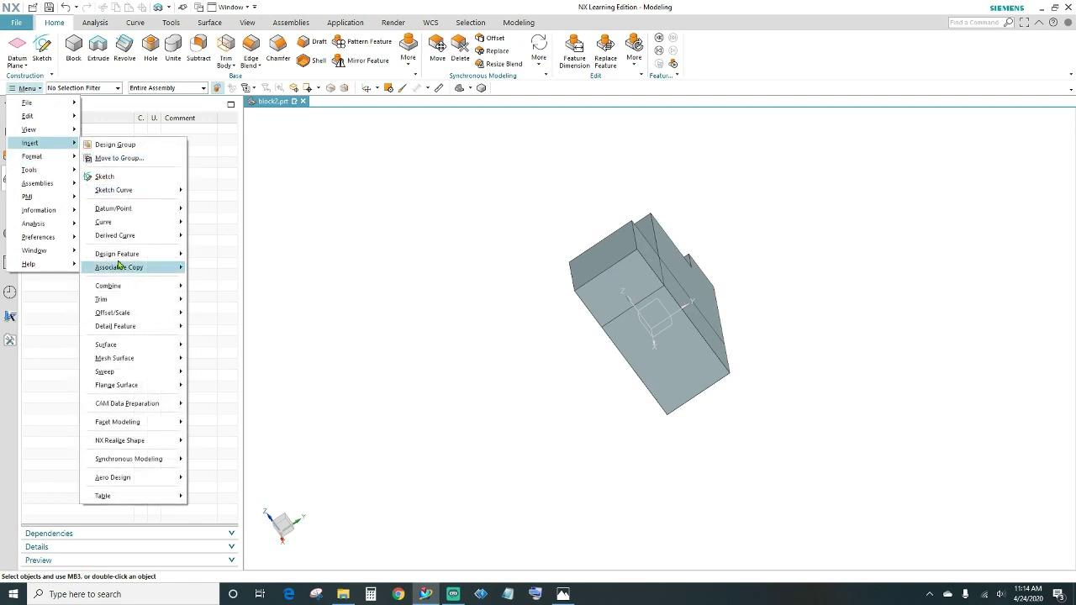
mouse_move(122, 316)
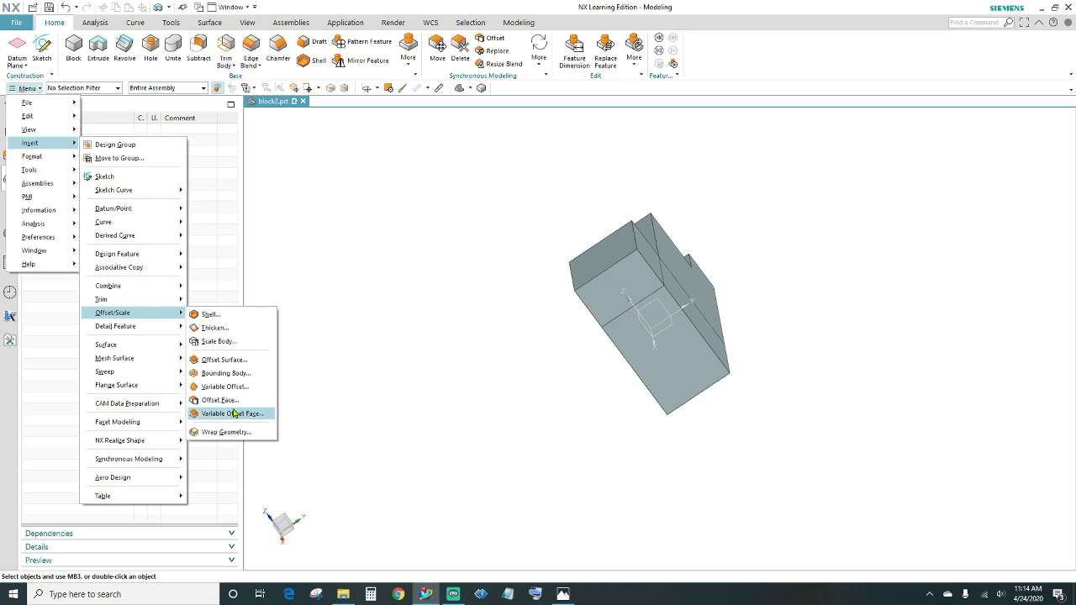
left_click(211, 401)
middle_click_drag(557, 377, 514, 375)
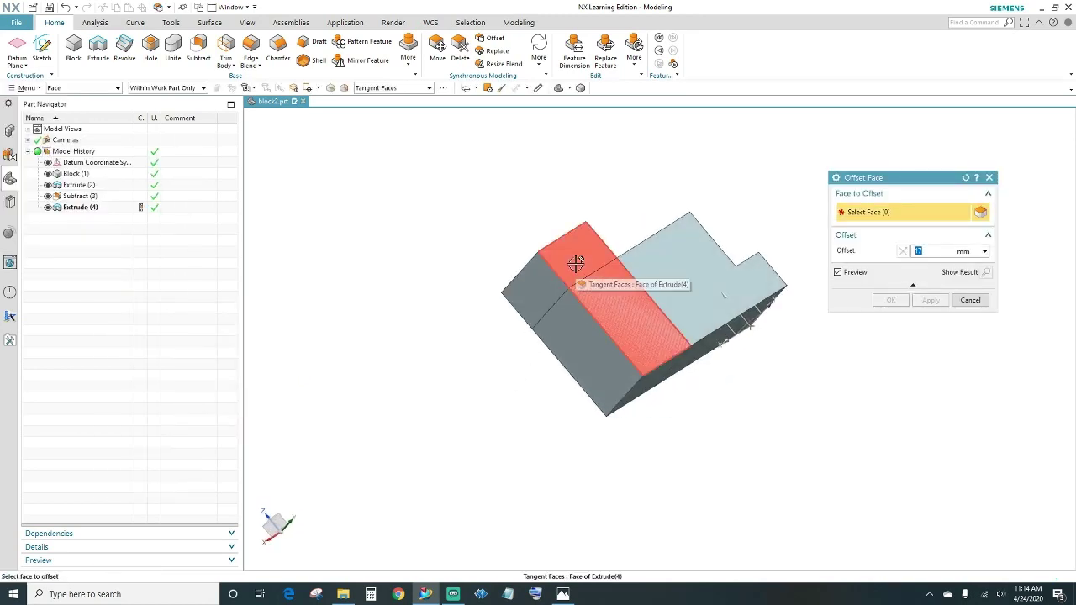
left_click(576, 263)
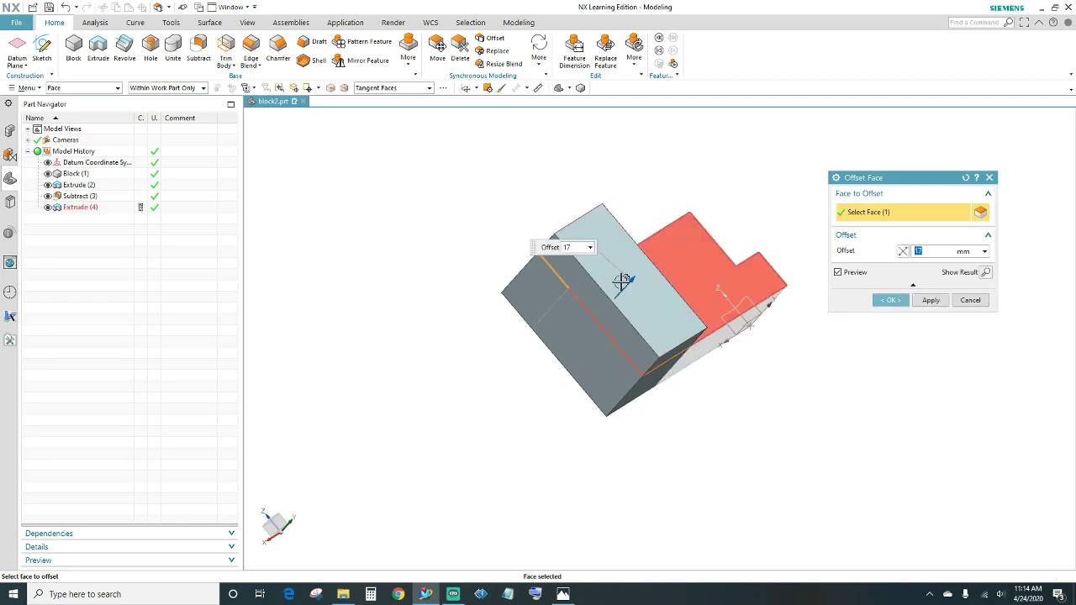
middle_click_drag(549, 404, 623, 395)
type("38-21")
key("Tab")
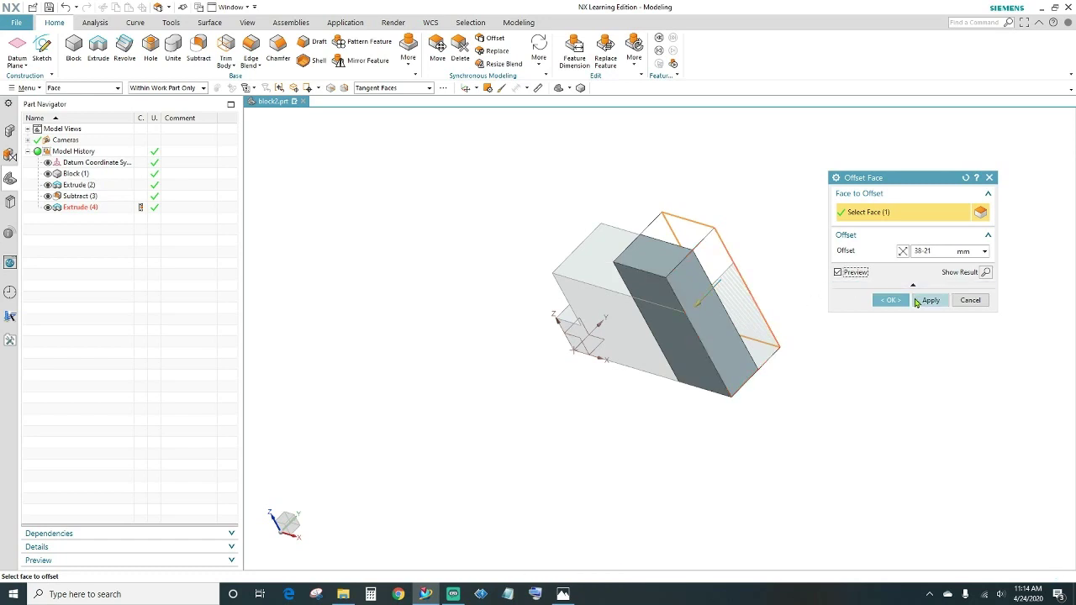
left_click(890, 301)
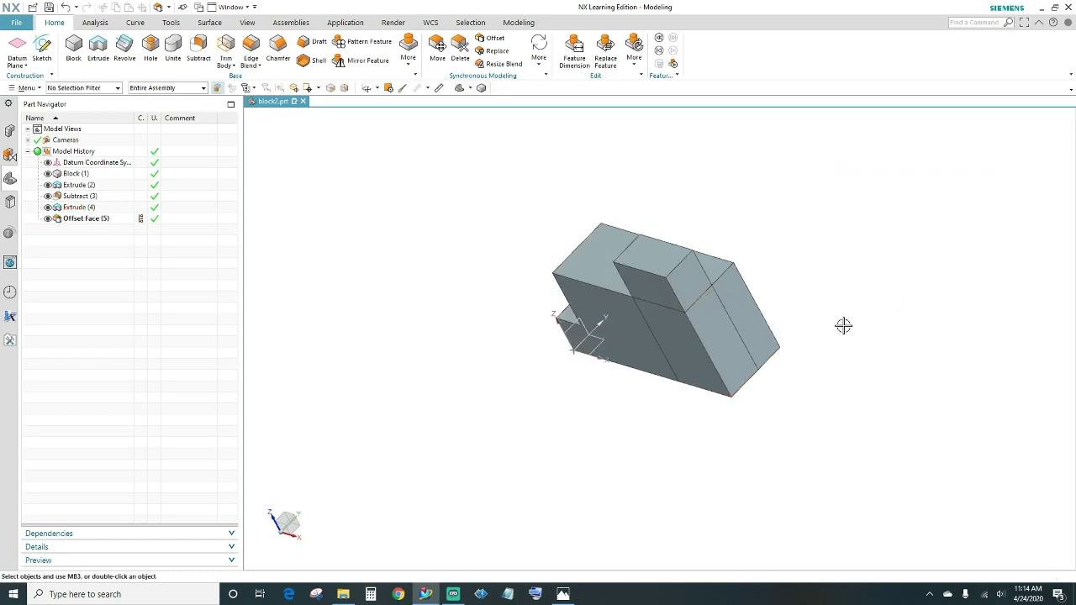
Subtract the thinned extruded body from the block to cut the recess in the front of its far end
middle_click_drag(828, 362, 865, 337)
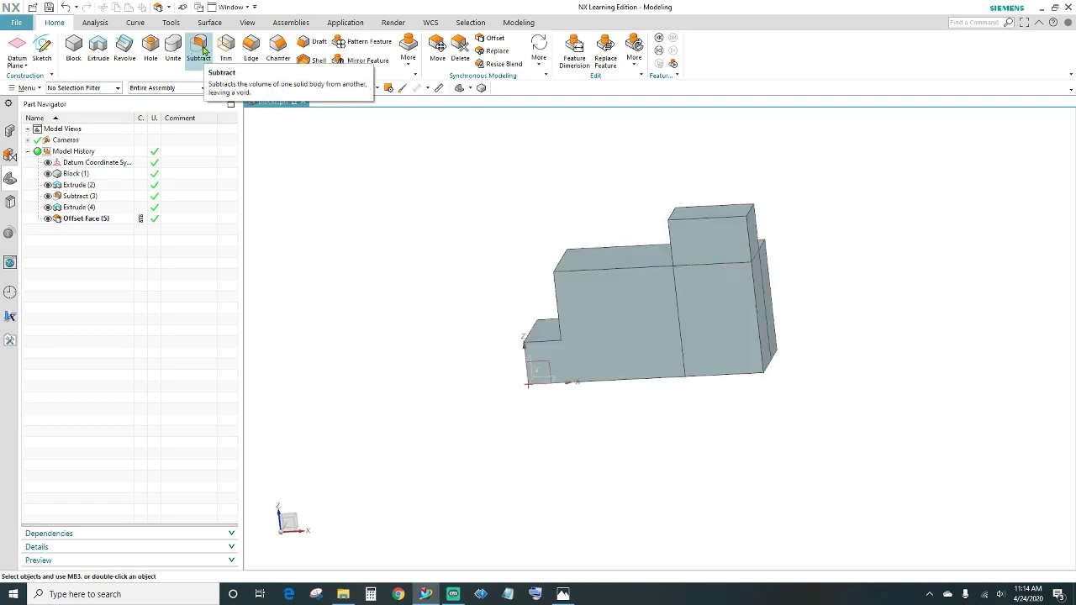
left_click(200, 52)
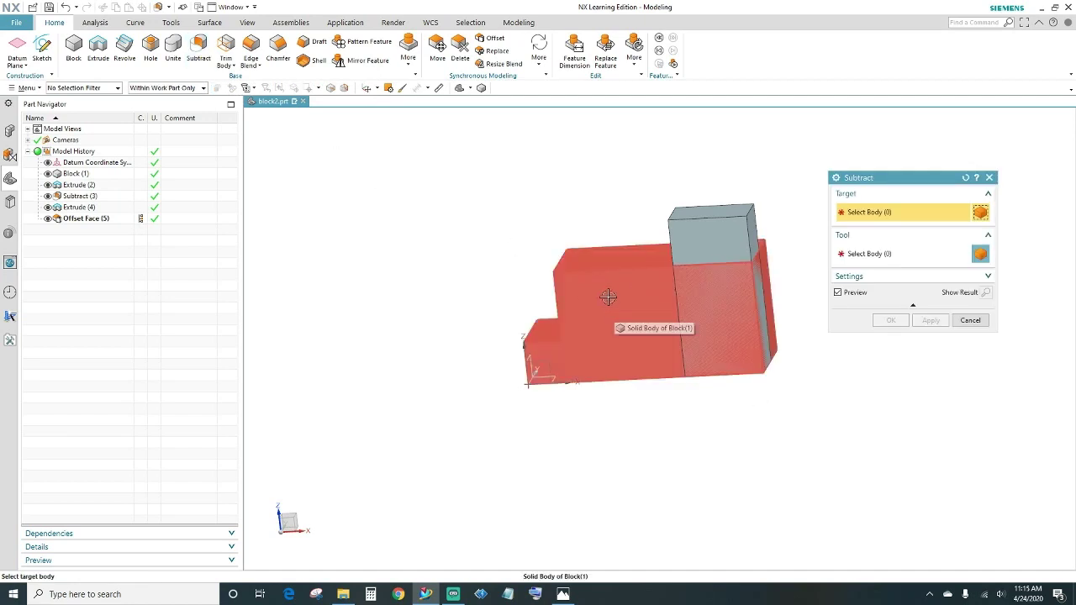
left_click(615, 308)
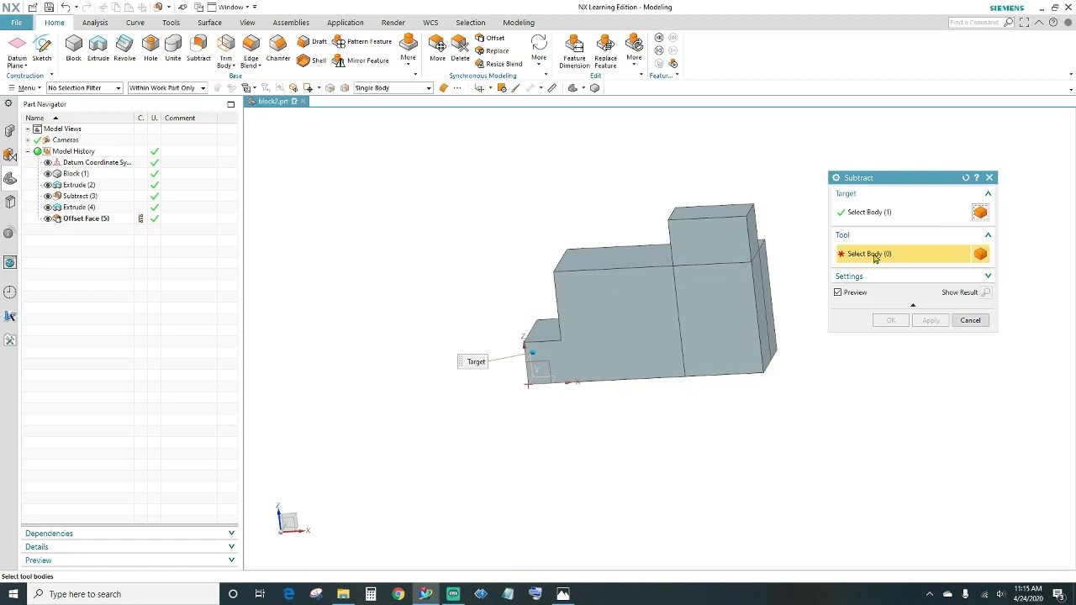
left_click(721, 232)
left_click(891, 320)
middle_click_drag(819, 398, 804, 381)
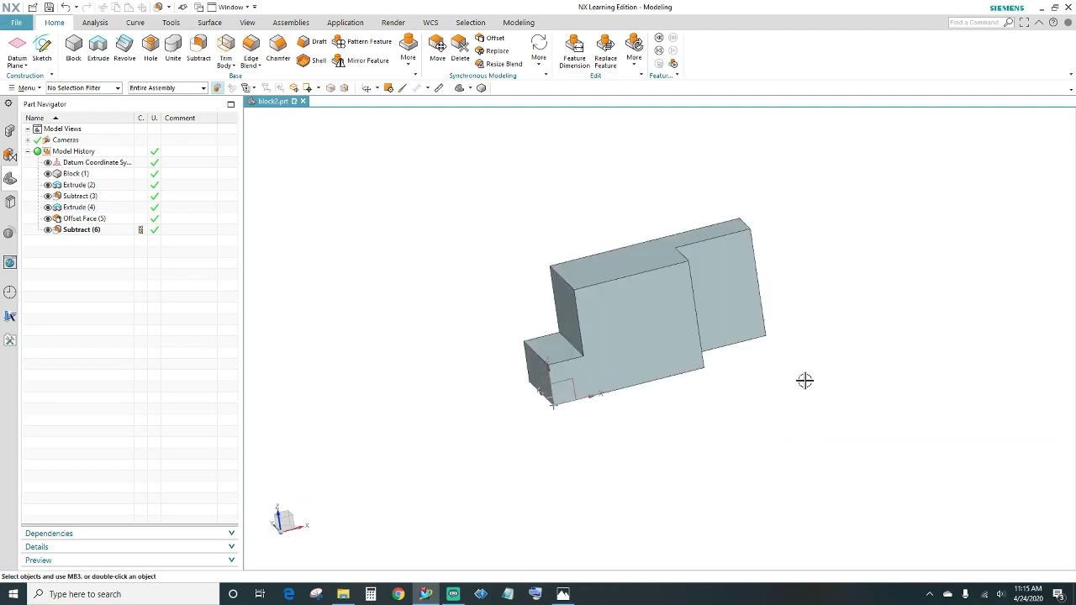
Consult the prj1 drawing and set up an Offset and Angle chamfer on the lower step's outer top edge with distance 22-13 mm and angle 30°
mouse_move(446, 303)
middle_mouse_down()
mouse_move(412, 252)
mouse_move(428, 303)
mouse_move(453, 310)
mouse_move(443, 312)
middle_mouse_up()
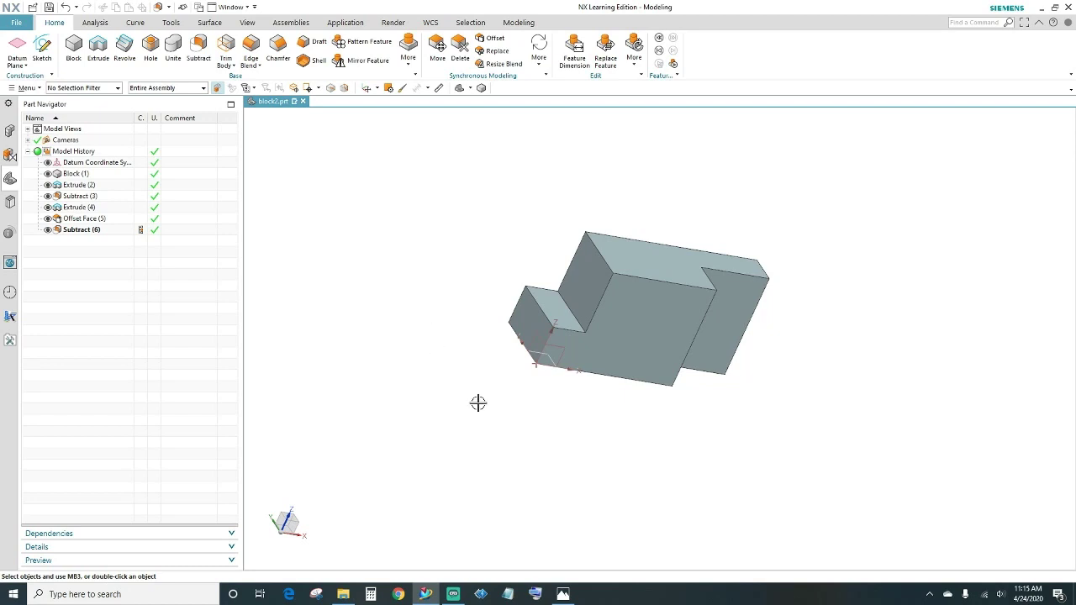
left_click(563, 594)
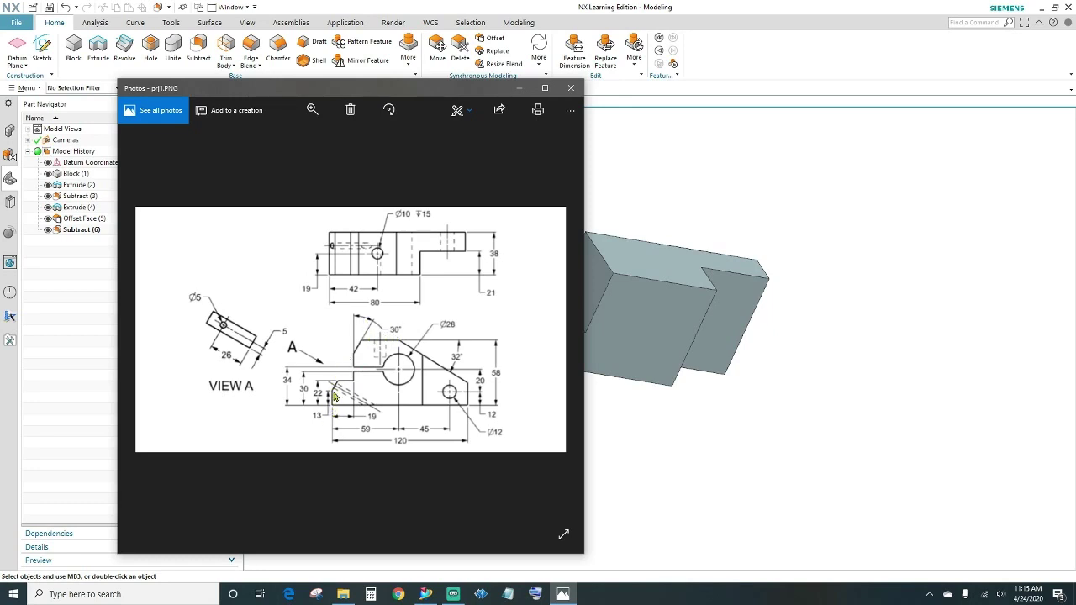
left_click(518, 88)
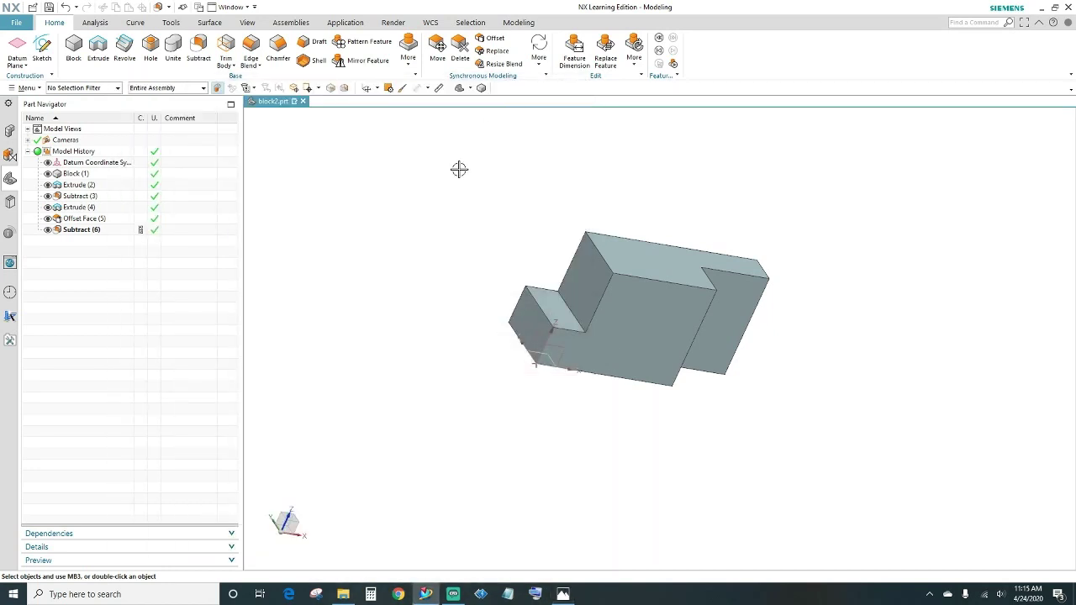
left_click(278, 42)
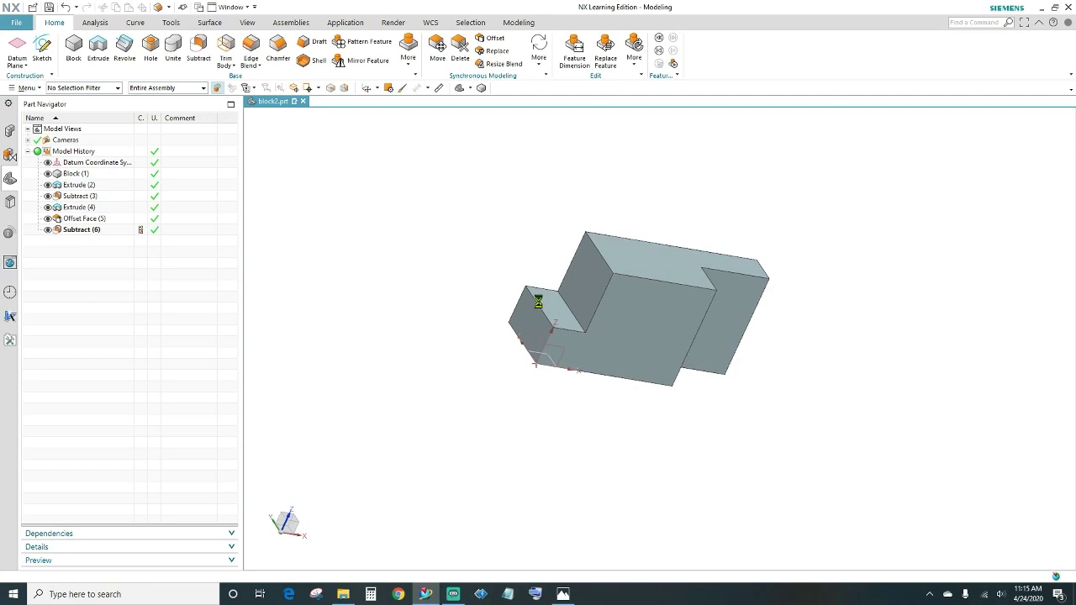
scroll(539, 298, "up", 5)
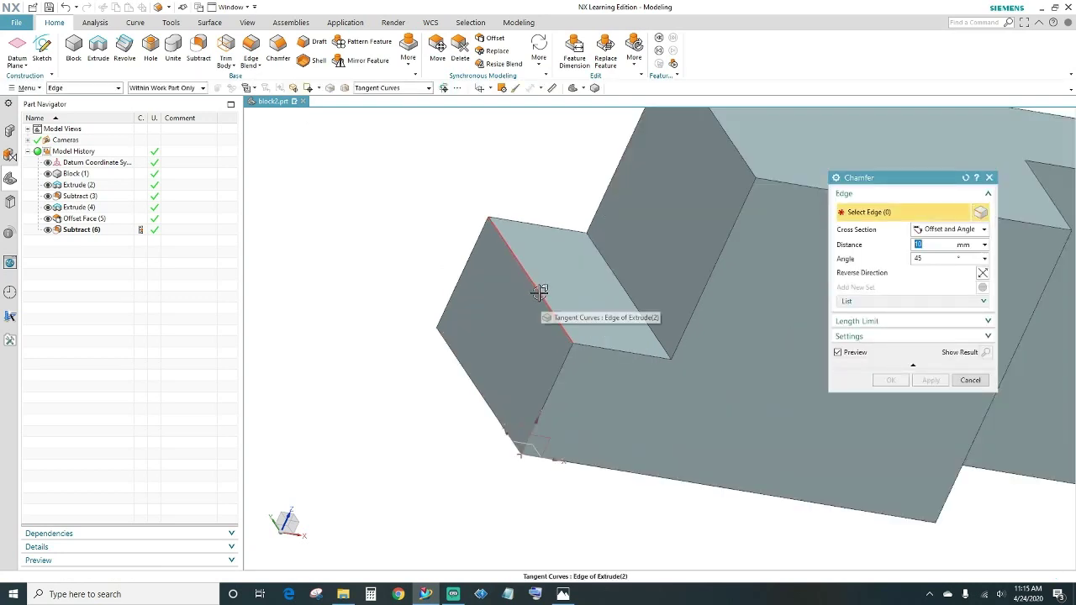
left_click(538, 291)
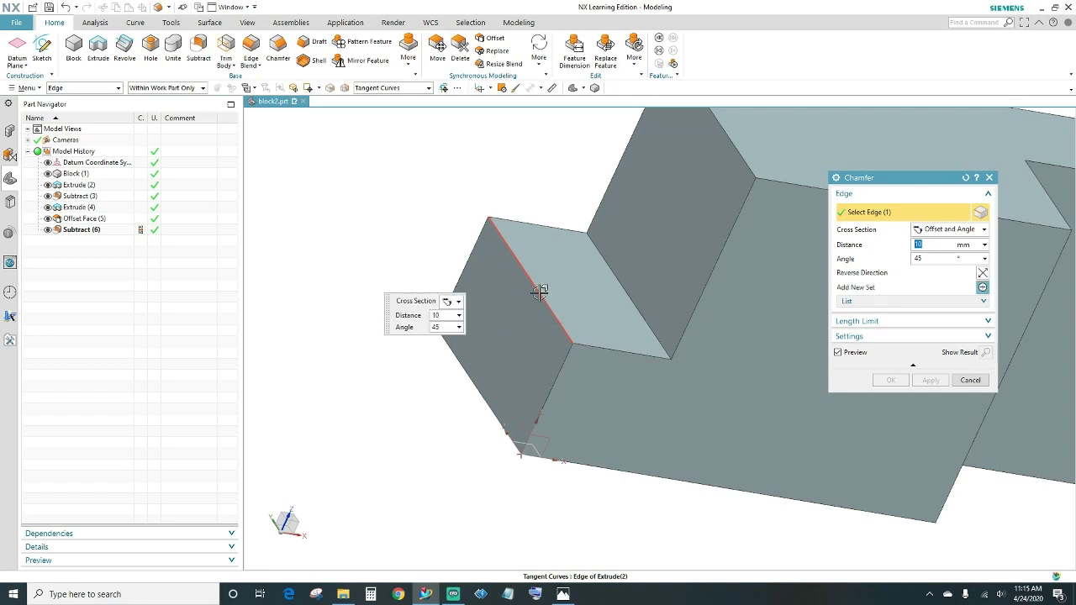
left_click(934, 258)
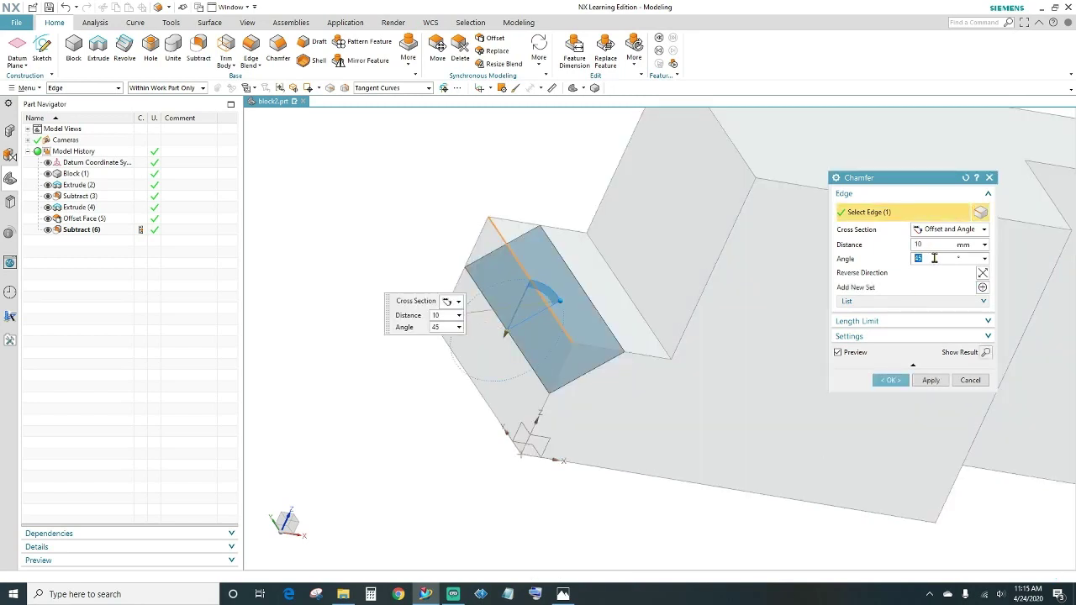
type("30")
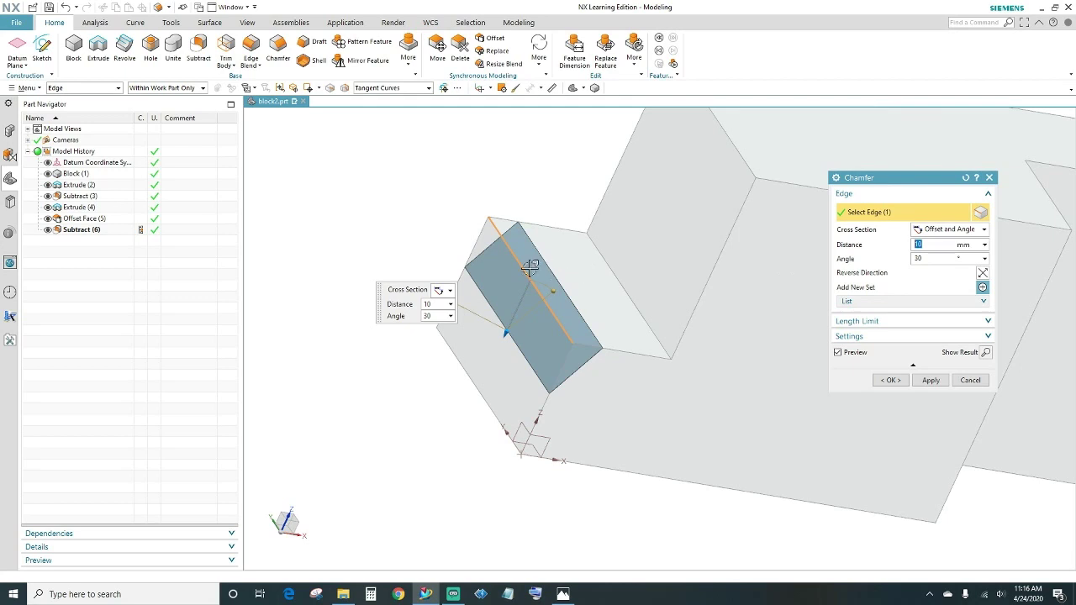
type("22-13")
key("Tab")
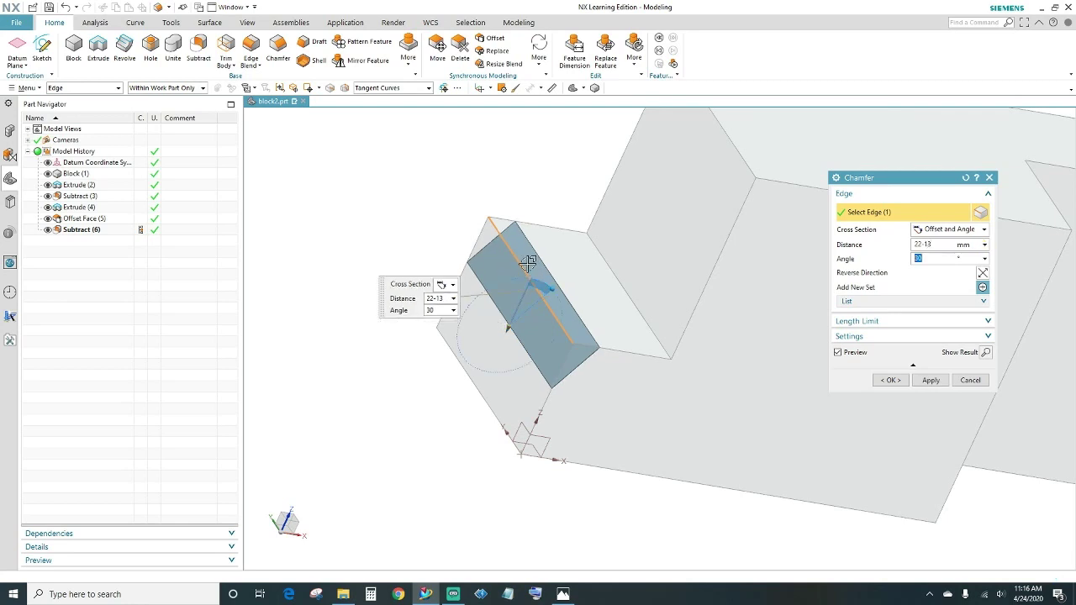
Add the outer top edge of the block's upper portion, above the step, to the chamfer and create it
middle_click_drag(623, 352, 620, 350)
middle_click_drag(571, 170, 505, 196)
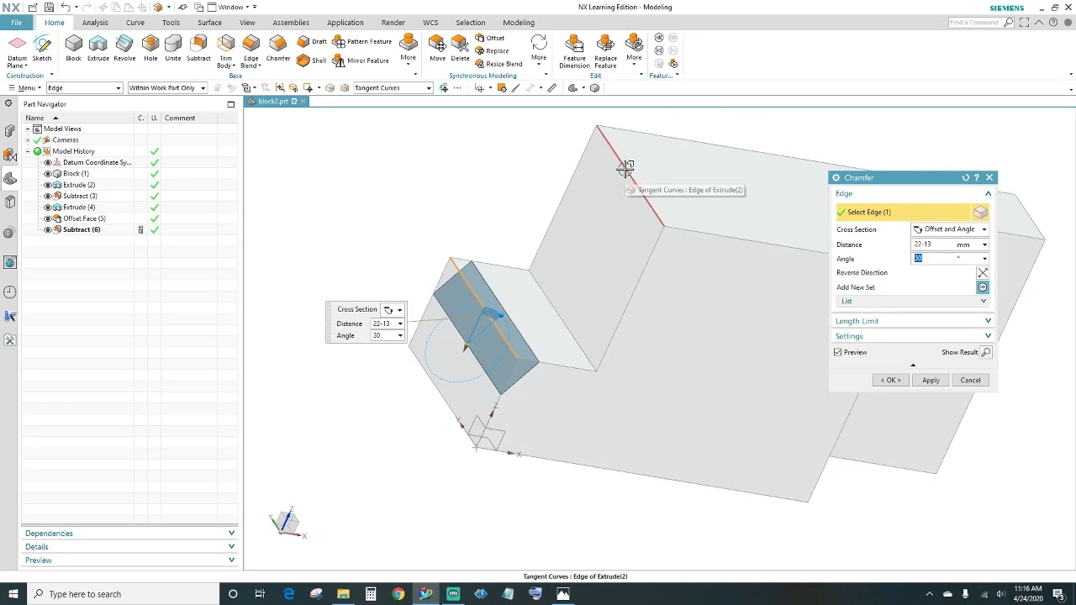
left_click(624, 168)
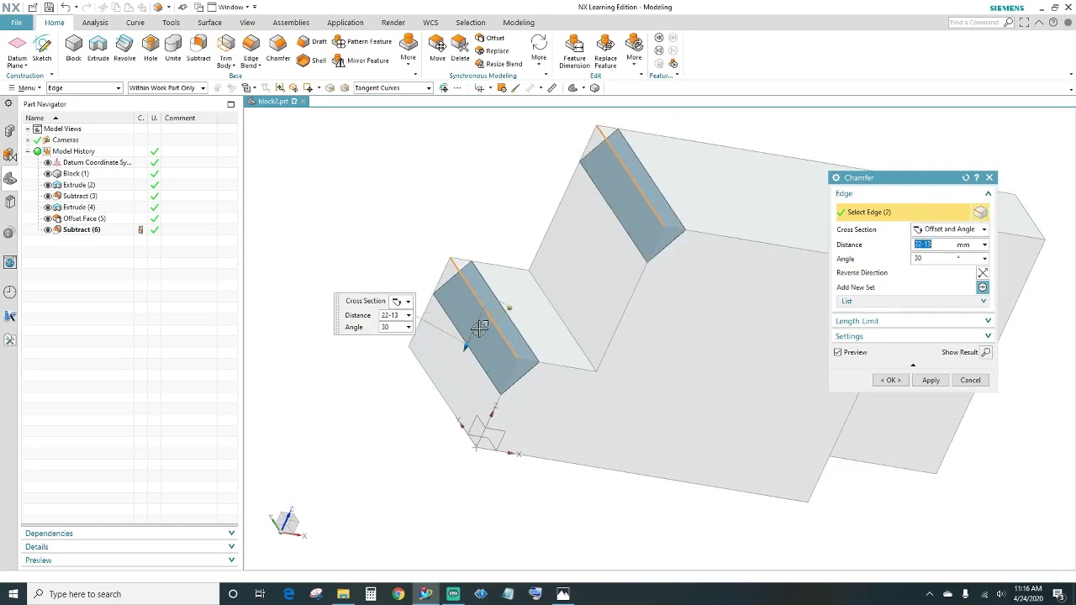
left_click(893, 379)
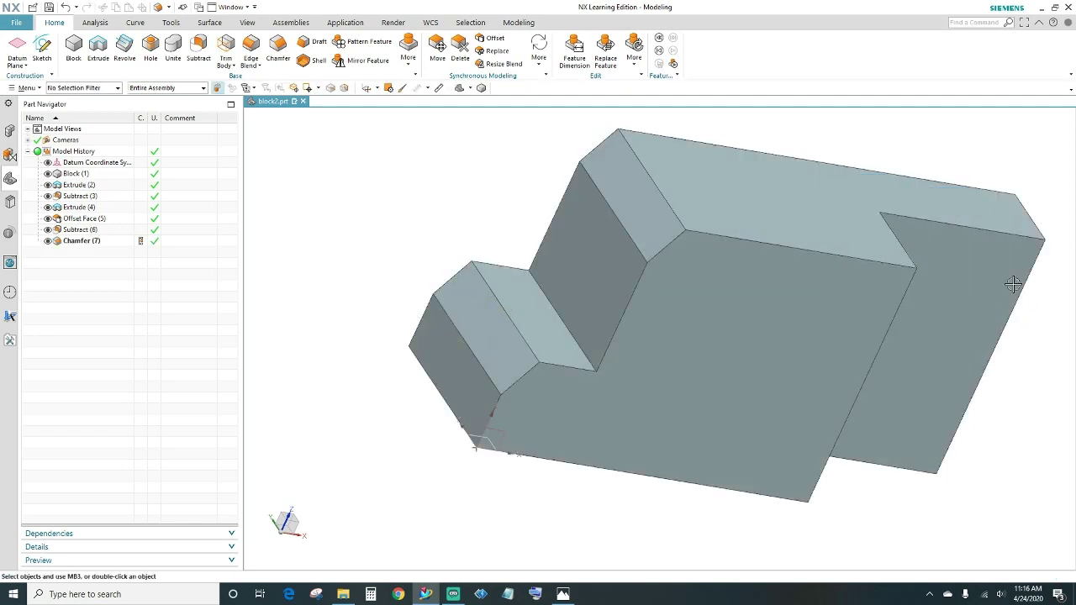
Consult the prj1 drawing and set up a chamfer with a 32° angle on the top edge of the block's far +X end
middle_click_drag(989, 163, 968, 121)
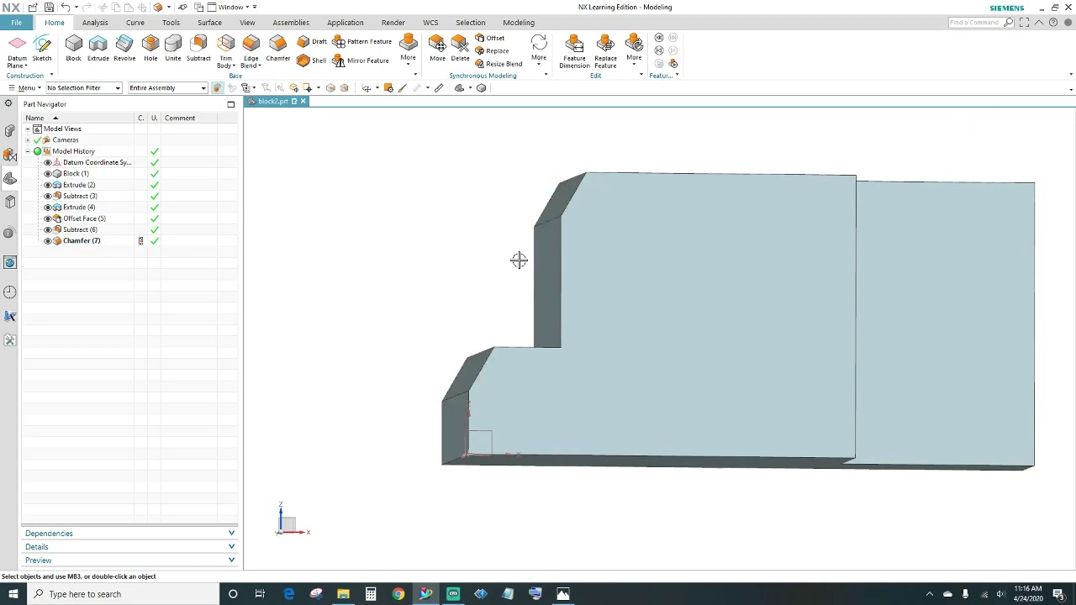
scroll(827, 156, "down", 1)
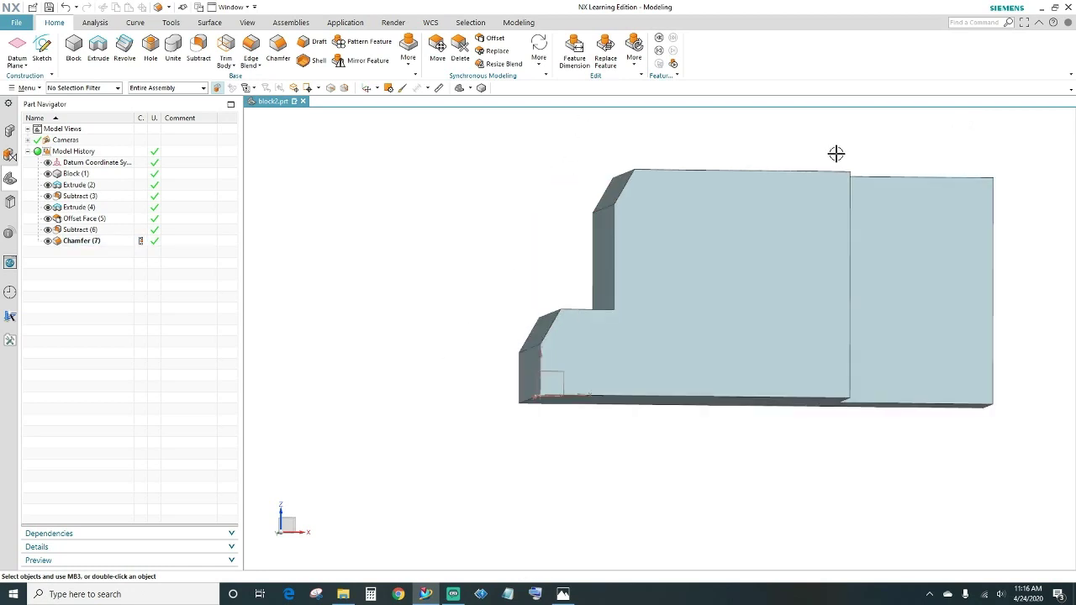
middle_click_drag(835, 152, 727, 183, "shift")
middle_click_drag(919, 210, 886, 228)
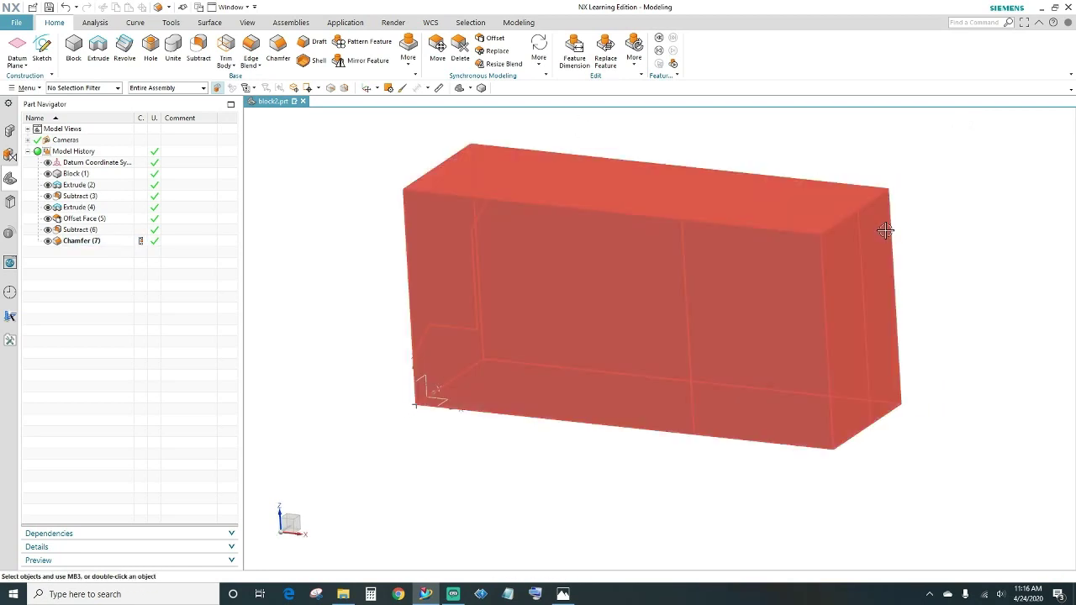
left_click(563, 594)
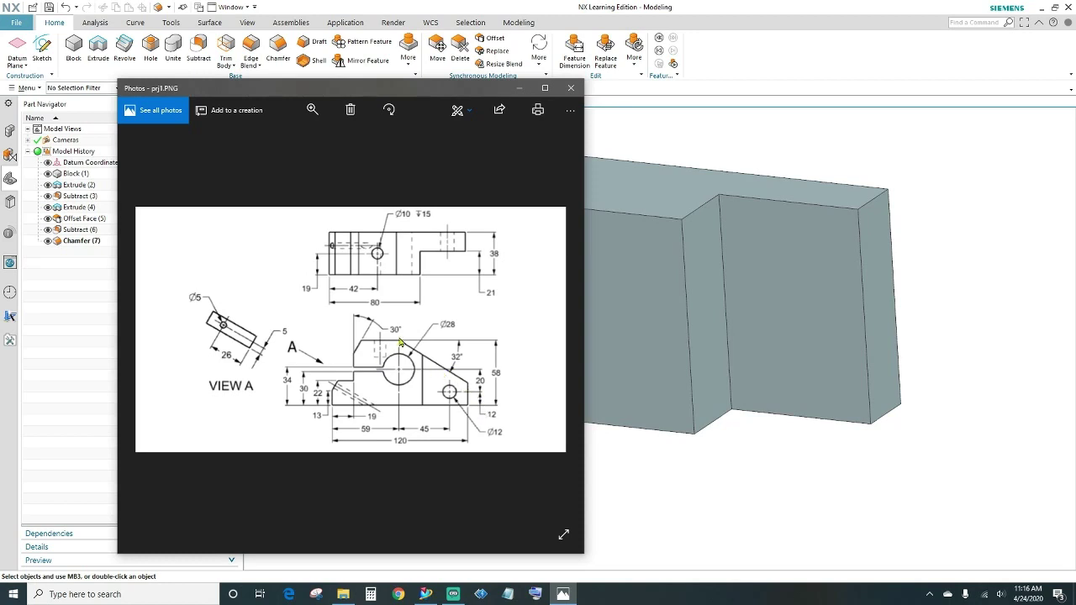
left_click(519, 87)
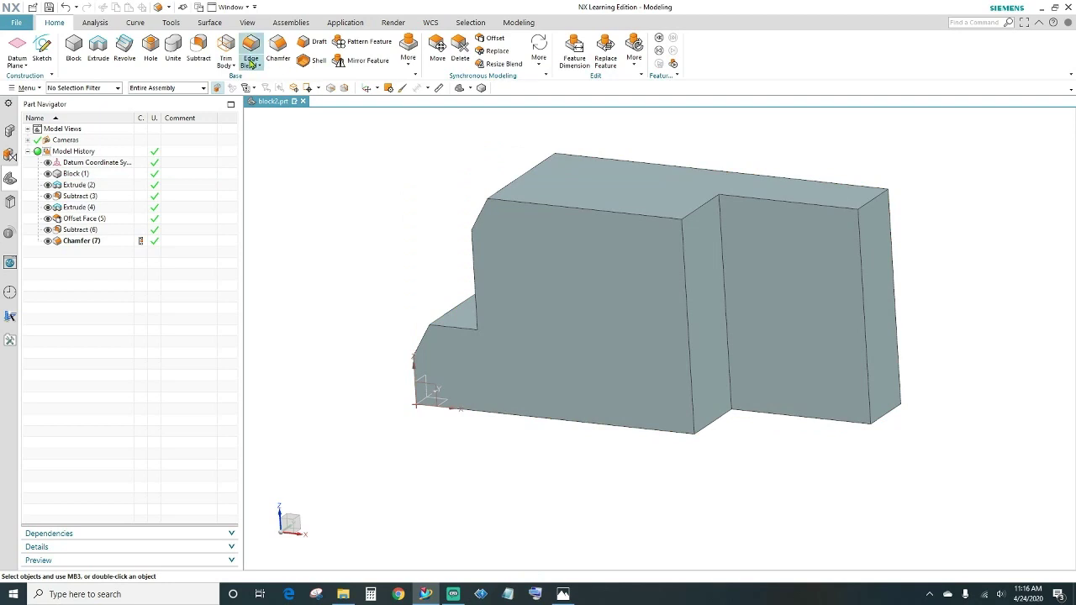
left_click(277, 43)
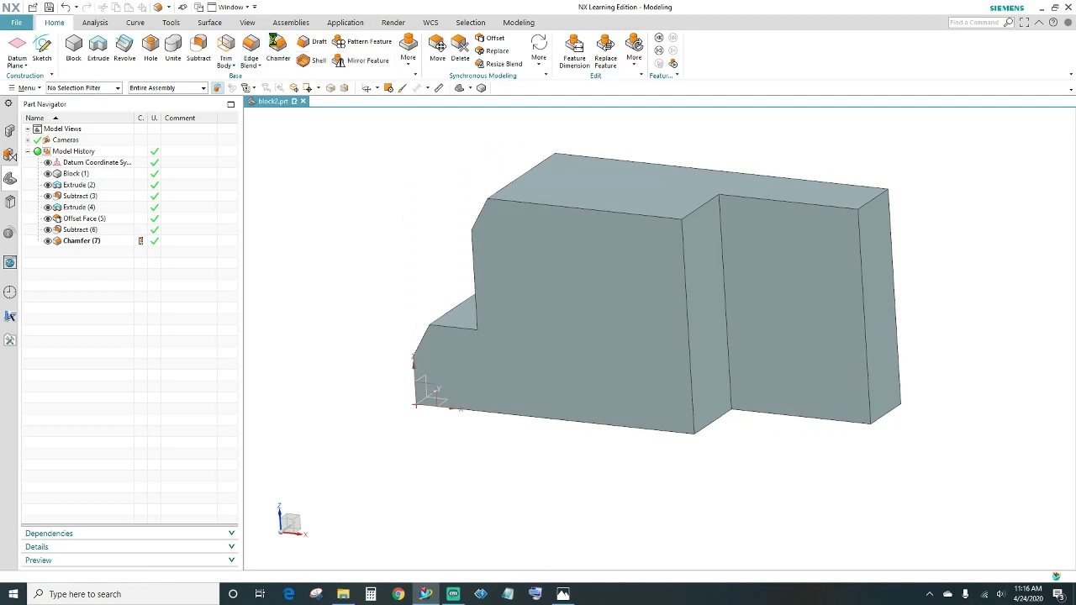
middle_click_drag(781, 144, 642, 135, "shift")
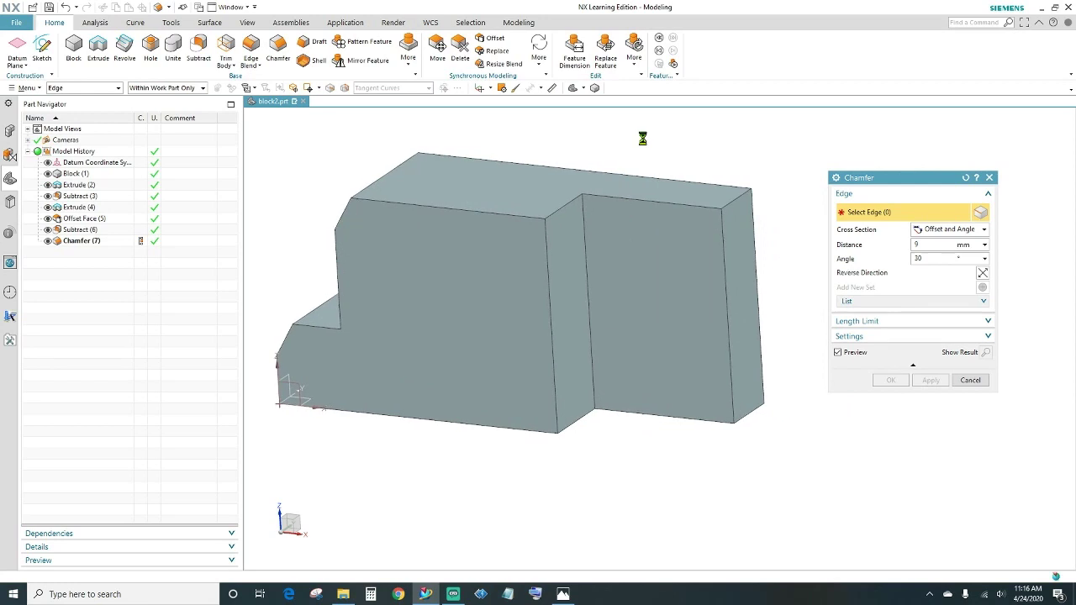
left_click(736, 198)
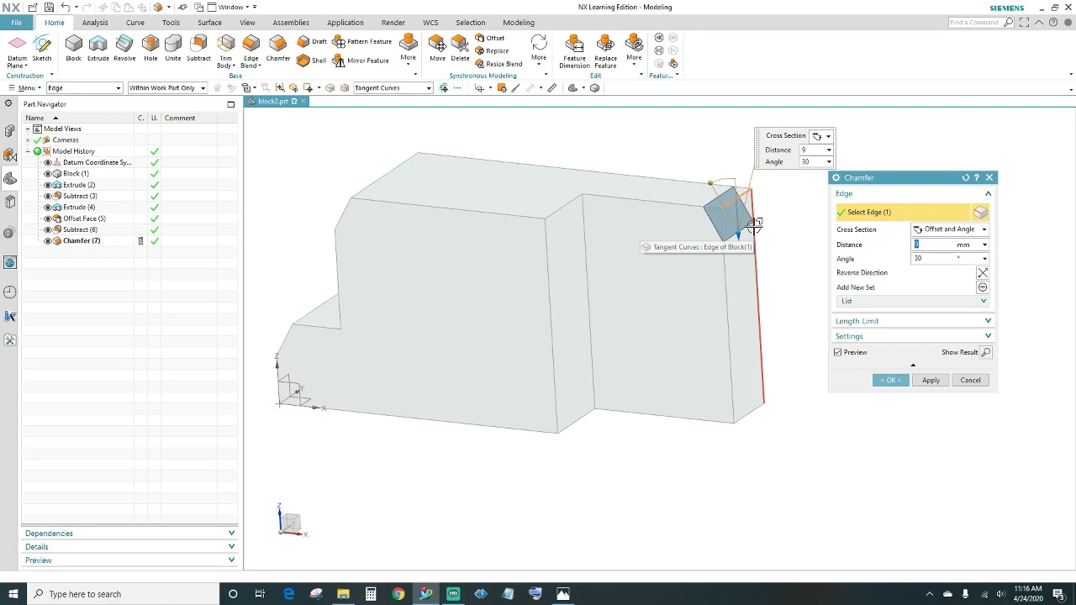
key("Tab")
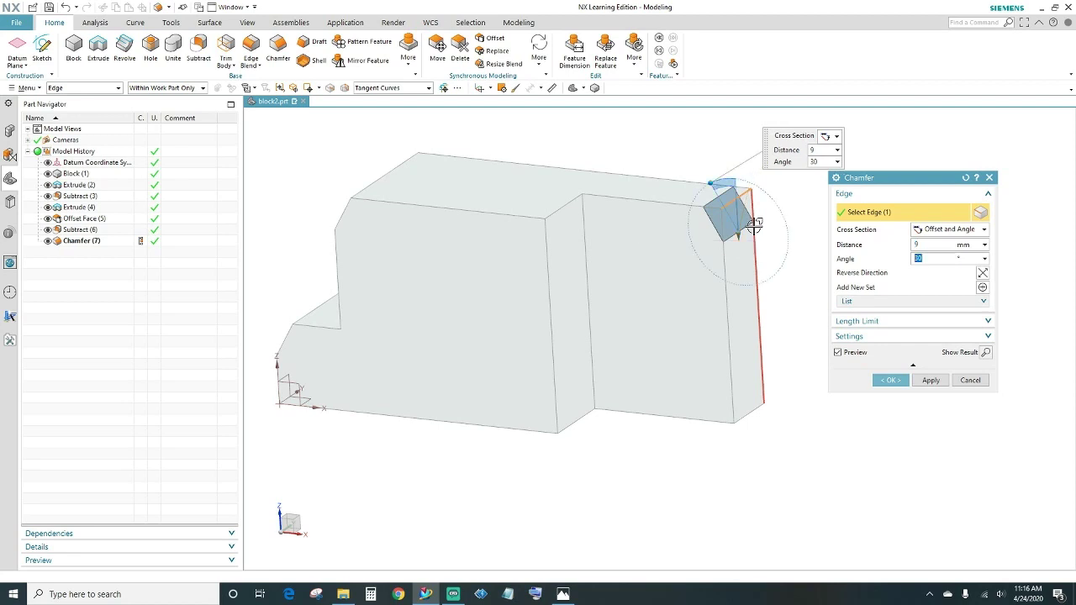
type("32")
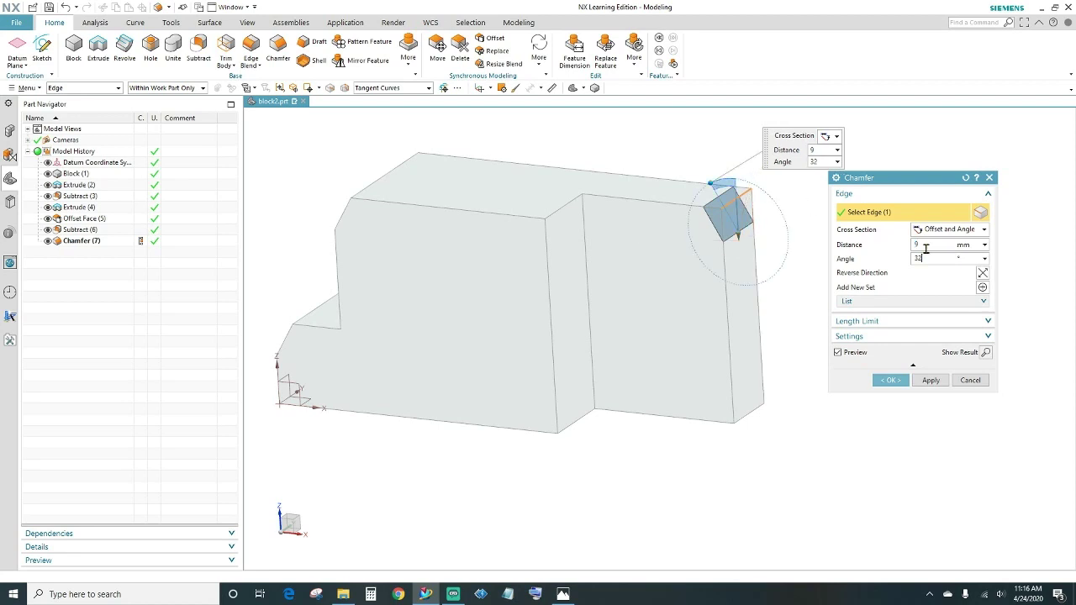
key("Tab")
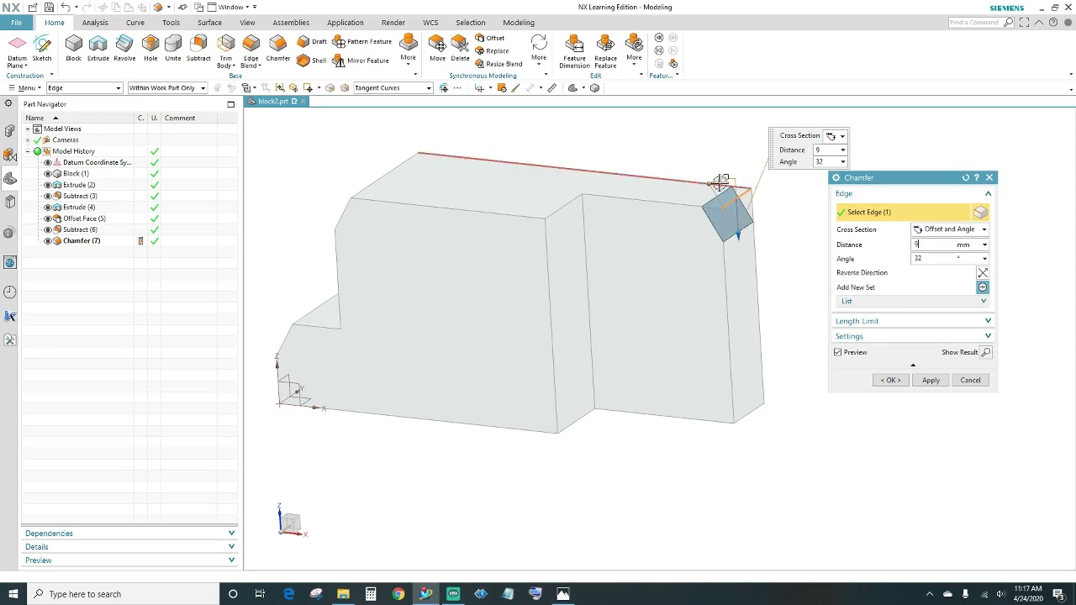
Reverse the far-end chamfer's direction, set its distance to 120-59 mm and create it
left_click(982, 273)
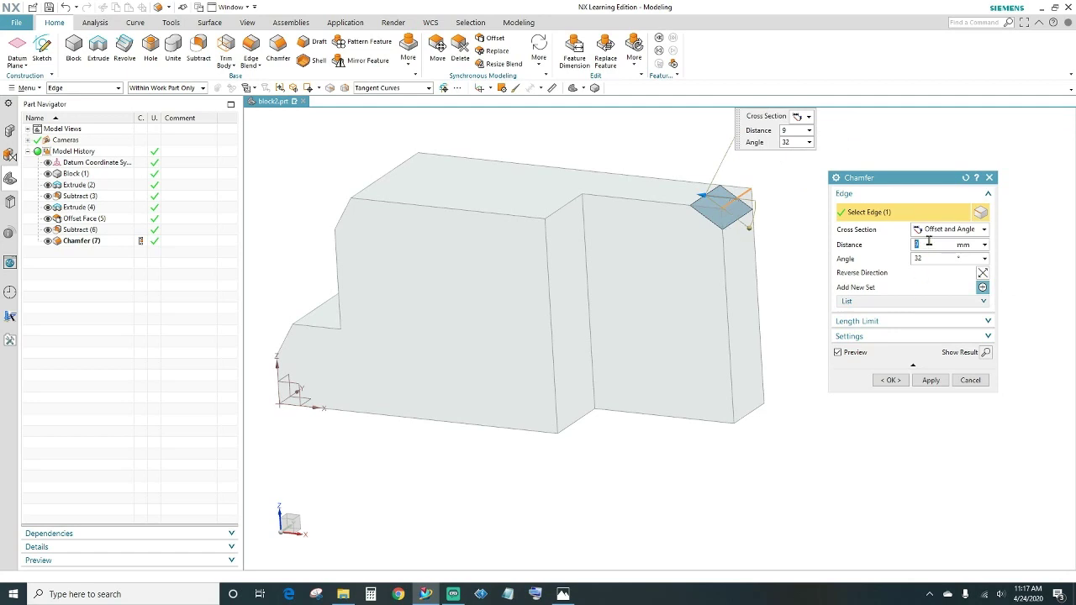
type("120-59")
key("Tab")
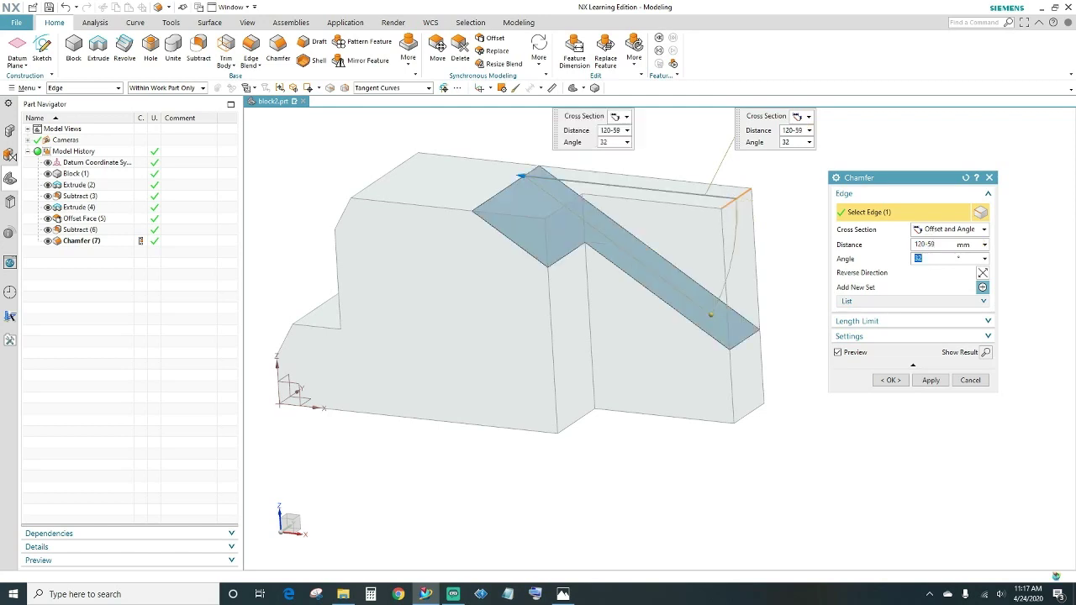
left_click(900, 383)
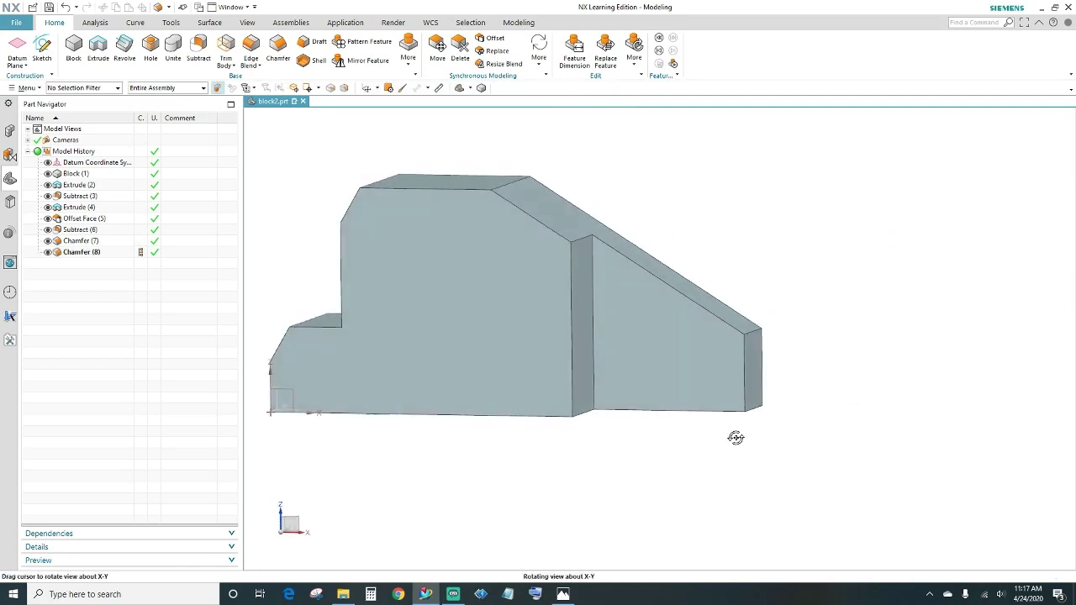
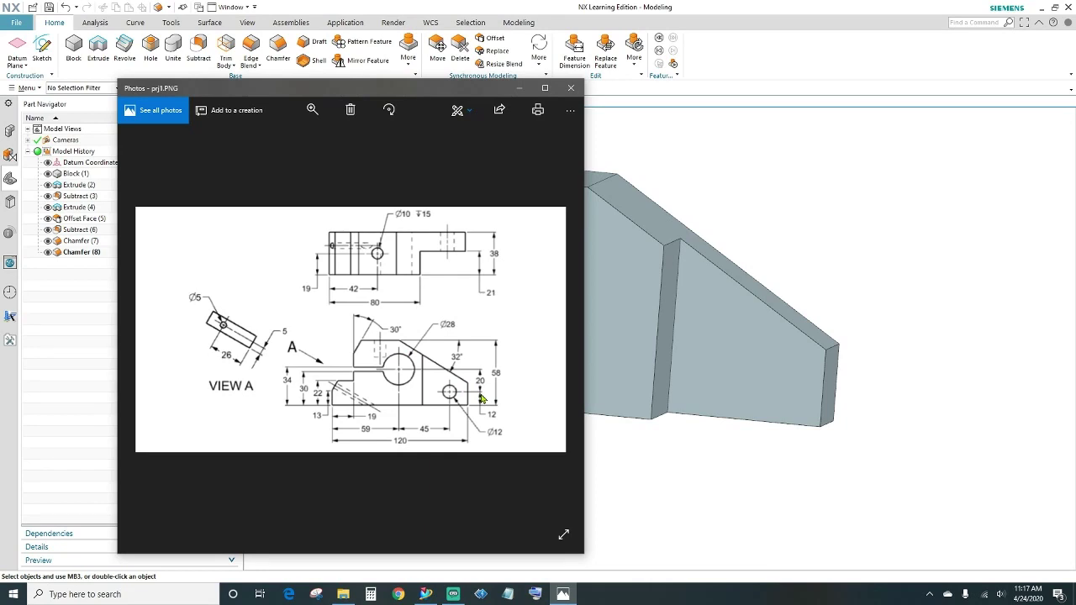
Consult the prj1 drawing and start a Simple General Hole, placing its sketch point on the front face about 11.3 mm before and 20 mm below the slope's top corner
mouse_move(440, 87)
left_mouse_down()
mouse_move(305, 110)
mouse_move(371, 96)
left_mouse_up()
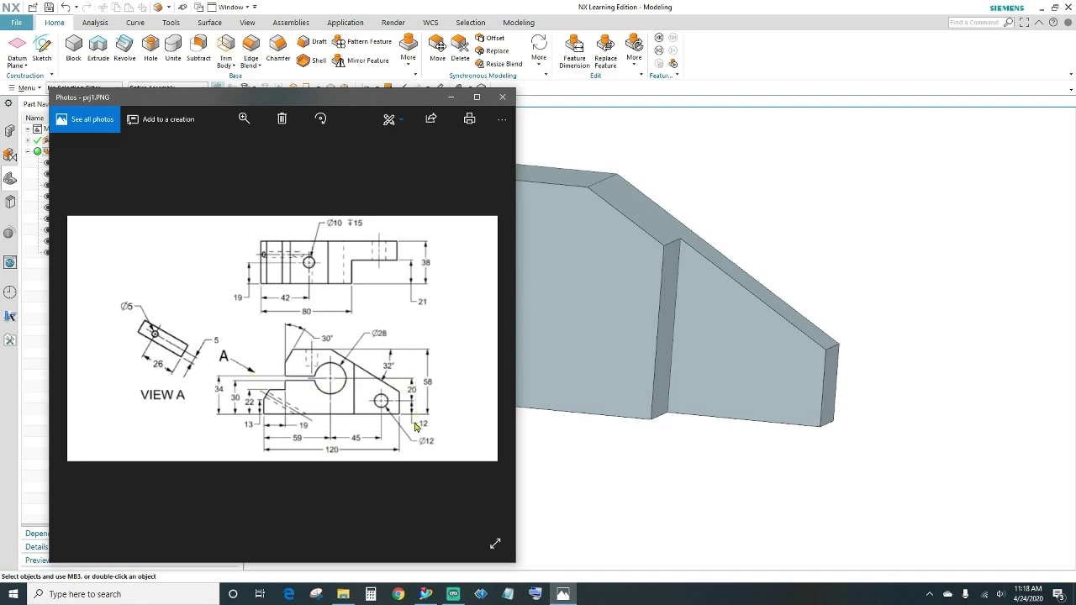
left_click(451, 98)
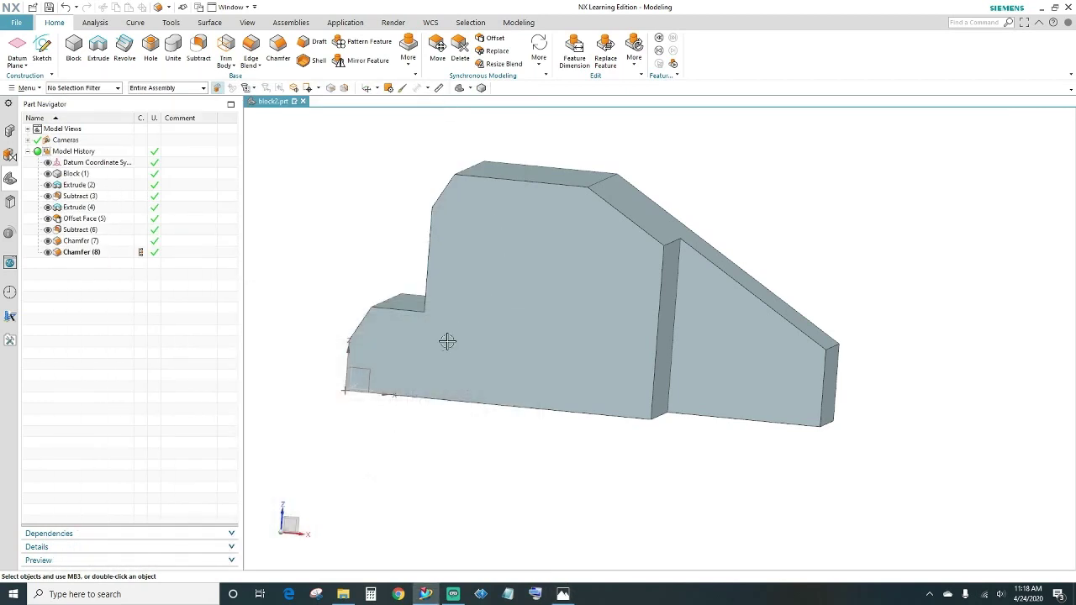
key("ctrl+f")
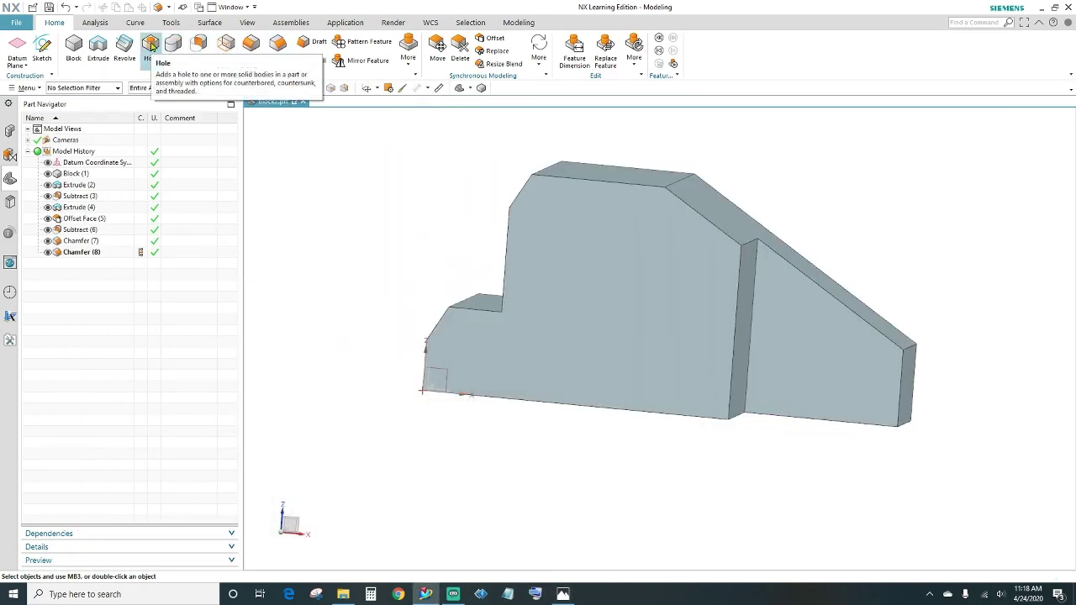
left_click(151, 46)
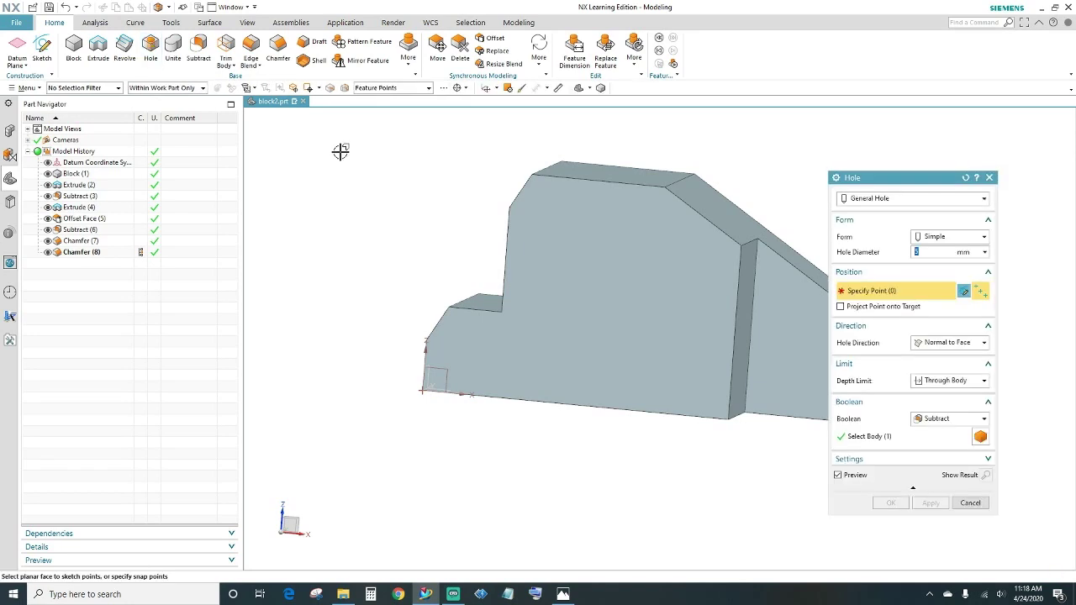
left_click(616, 261)
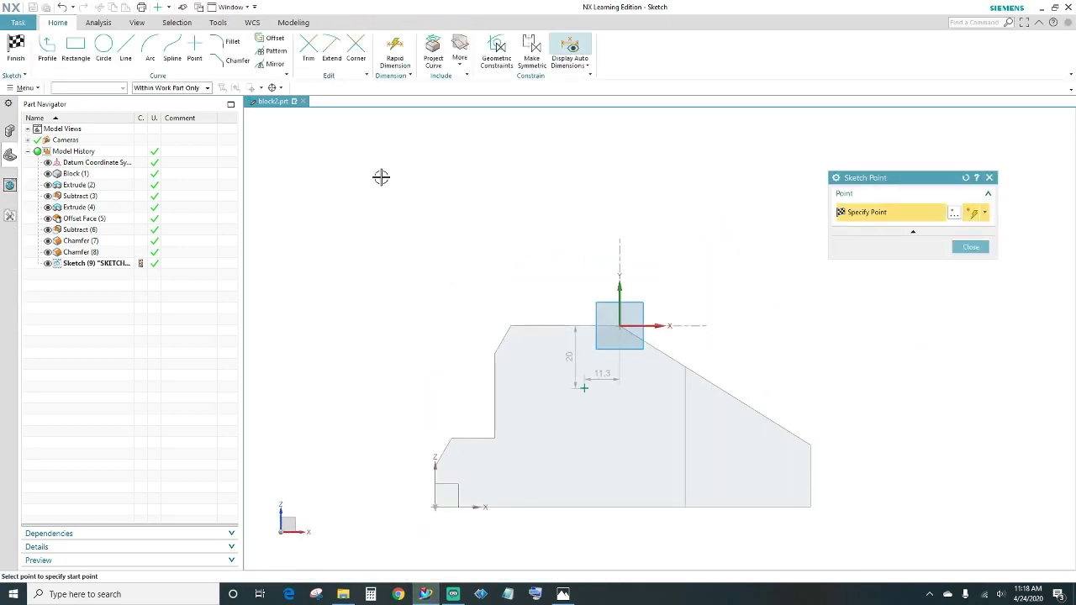
Dimension the hole point's horizontal distance from the vertical Z axis at the block's low end and set it to 59 mm
left_click(393, 57)
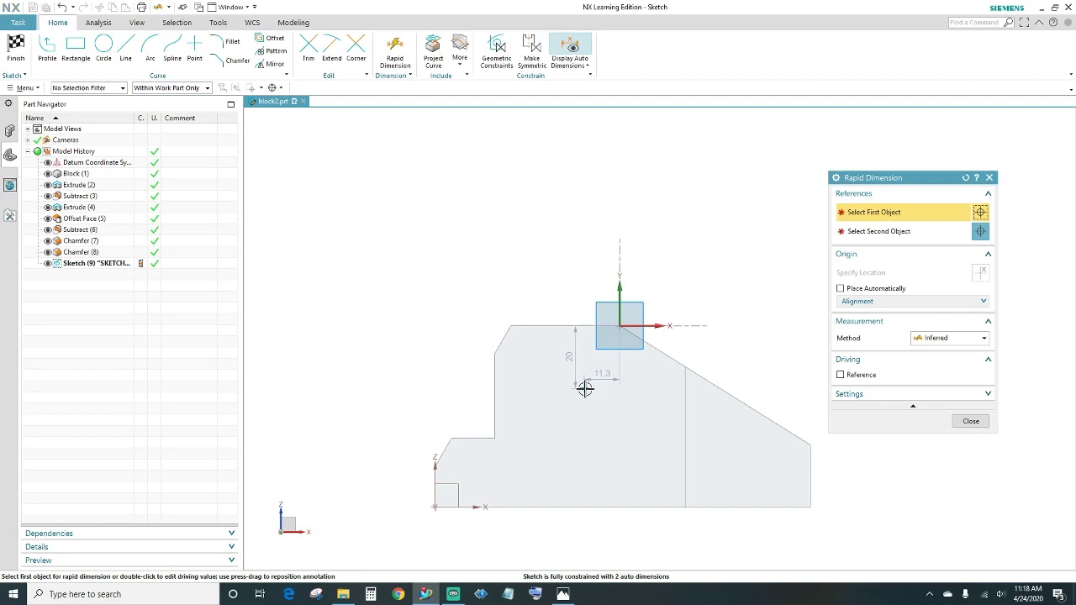
left_click(585, 388)
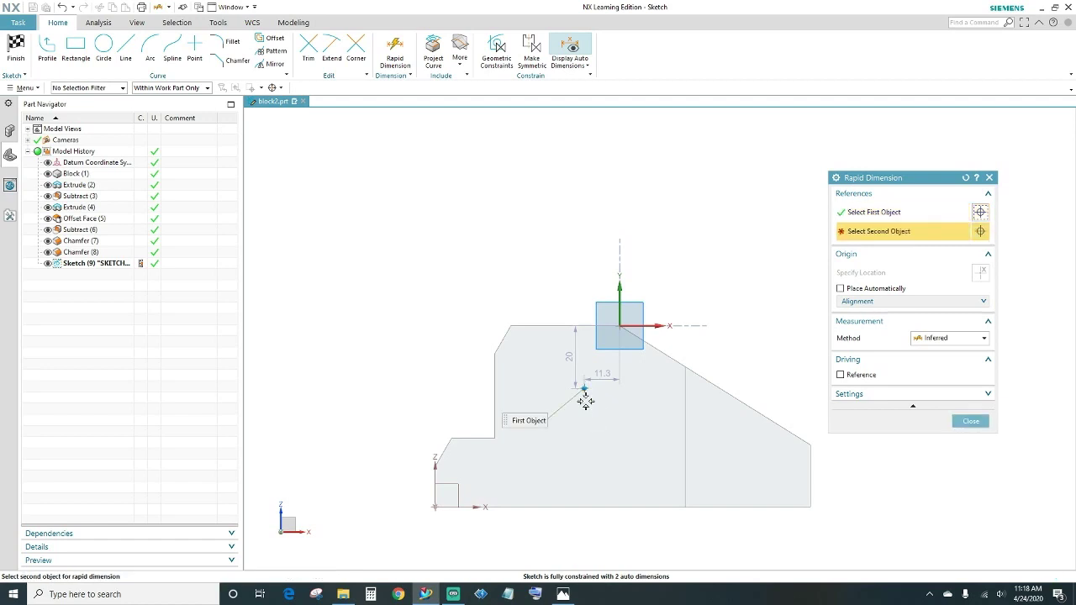
left_click(435, 480)
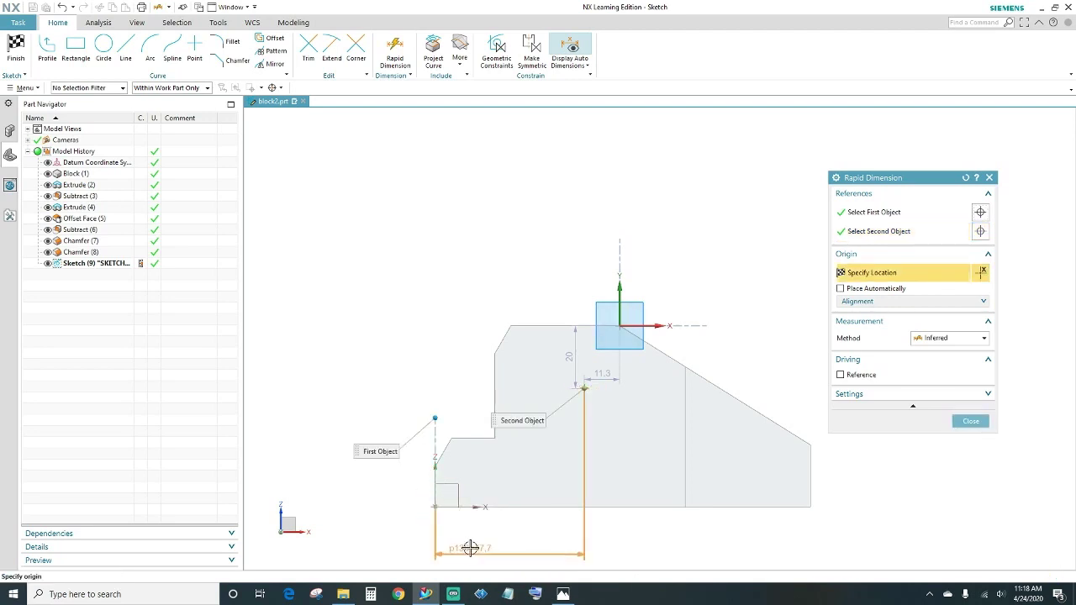
left_click(470, 548)
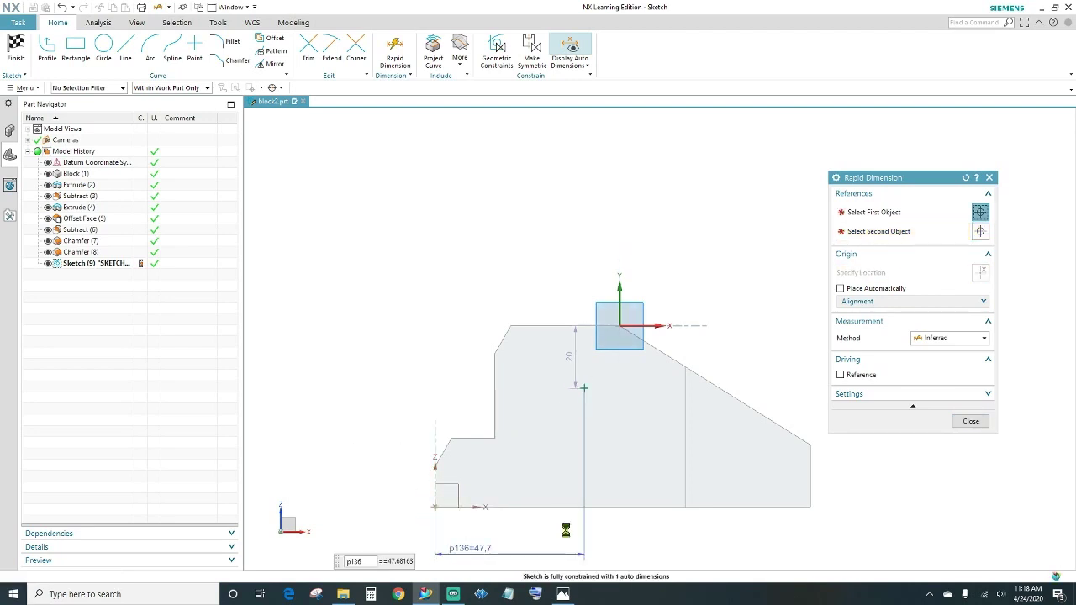
type("59")
key("Return")
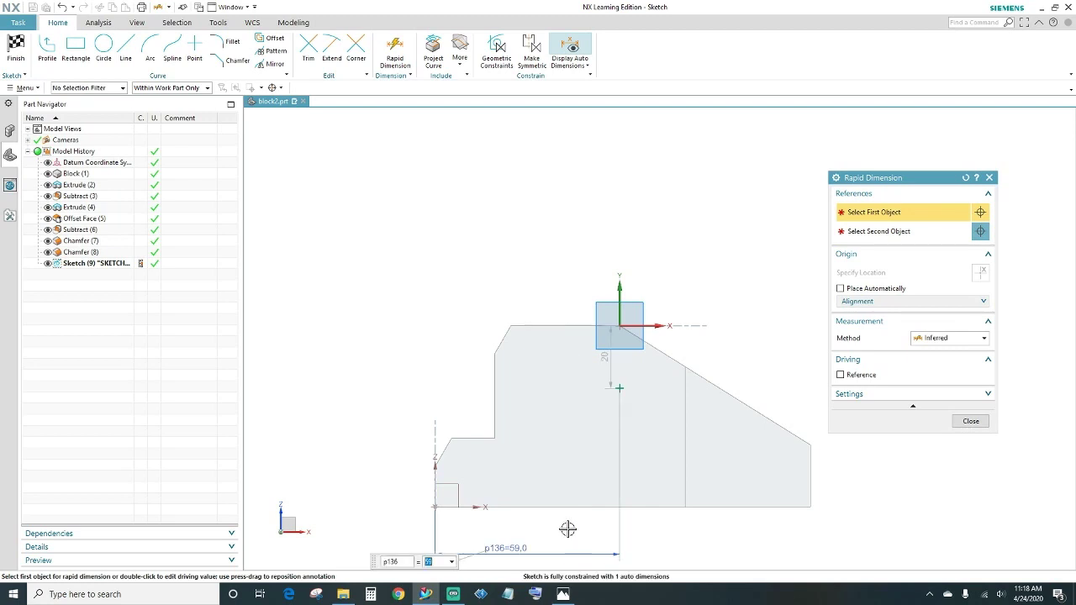
Dimension the hole point's height above the block's bottom edge and set it to 32 mm
scroll(757, 291, "down", 1)
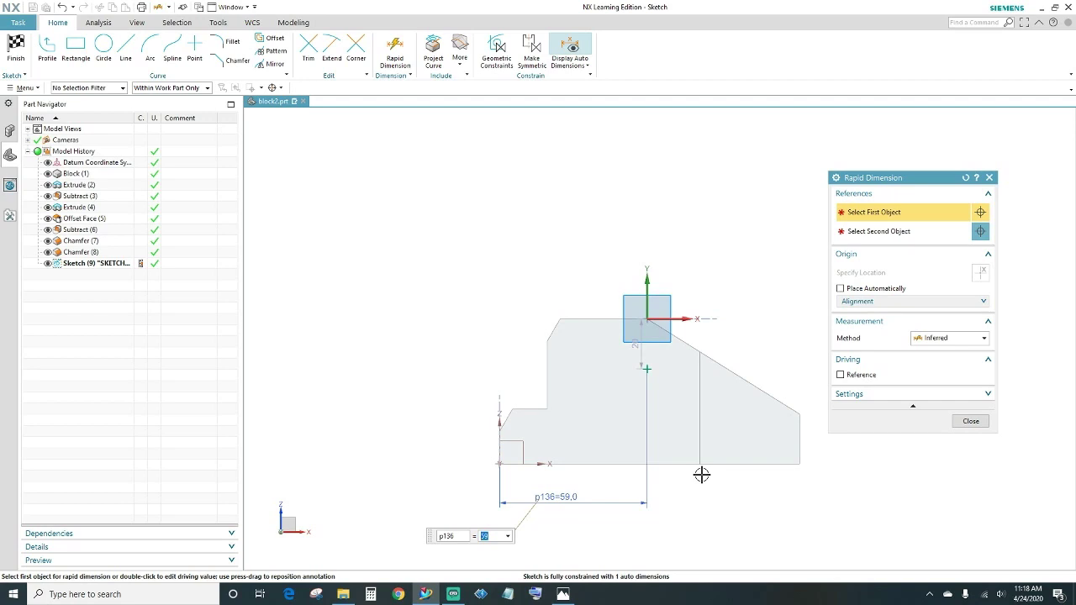
left_click(647, 369)
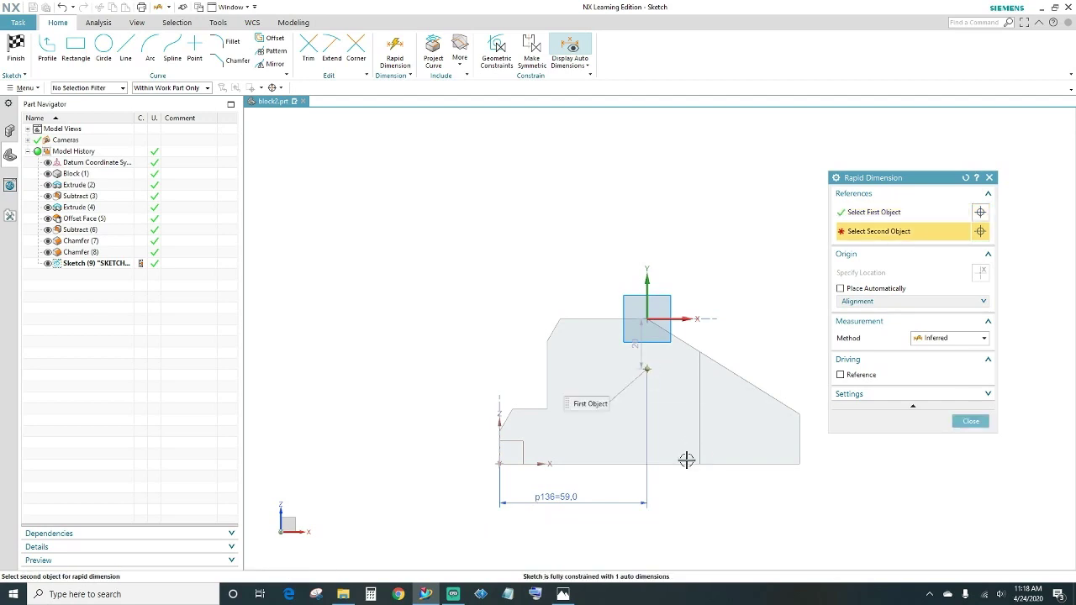
left_click(598, 464)
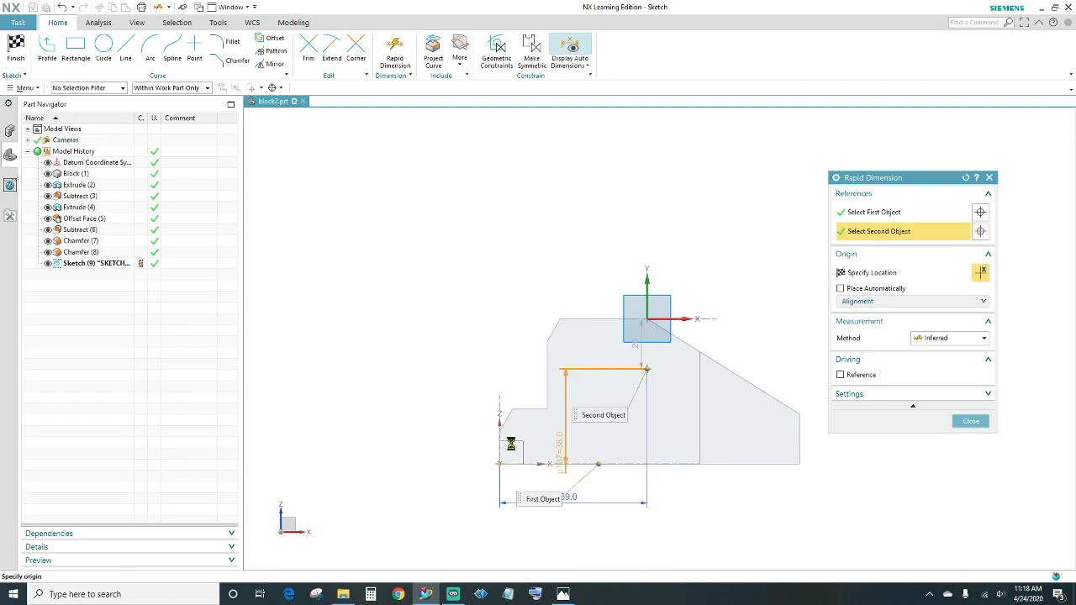
left_click(401, 430)
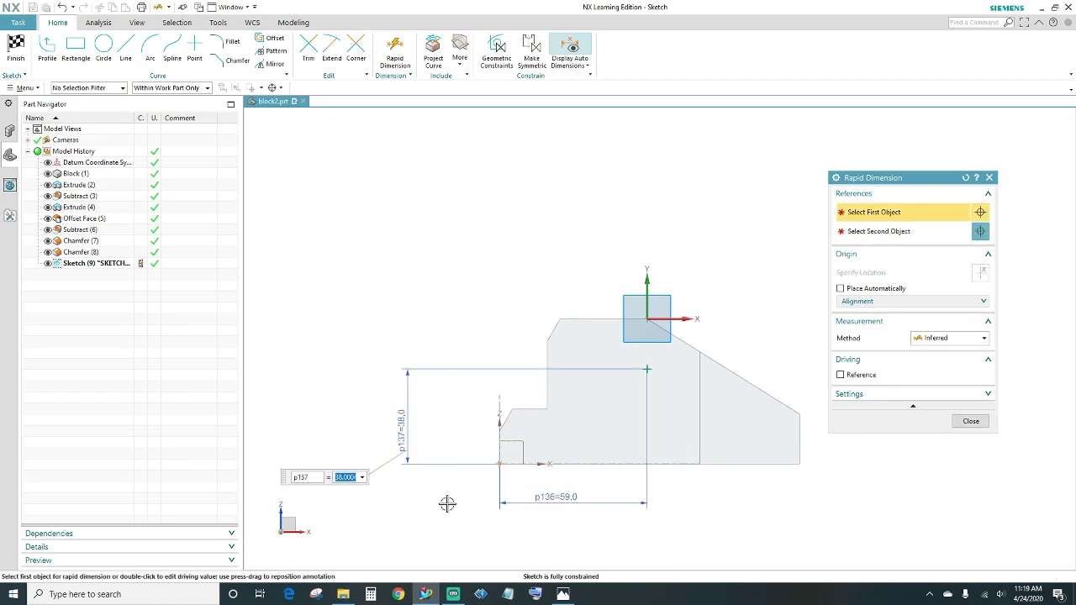
type("32")
key("Return")
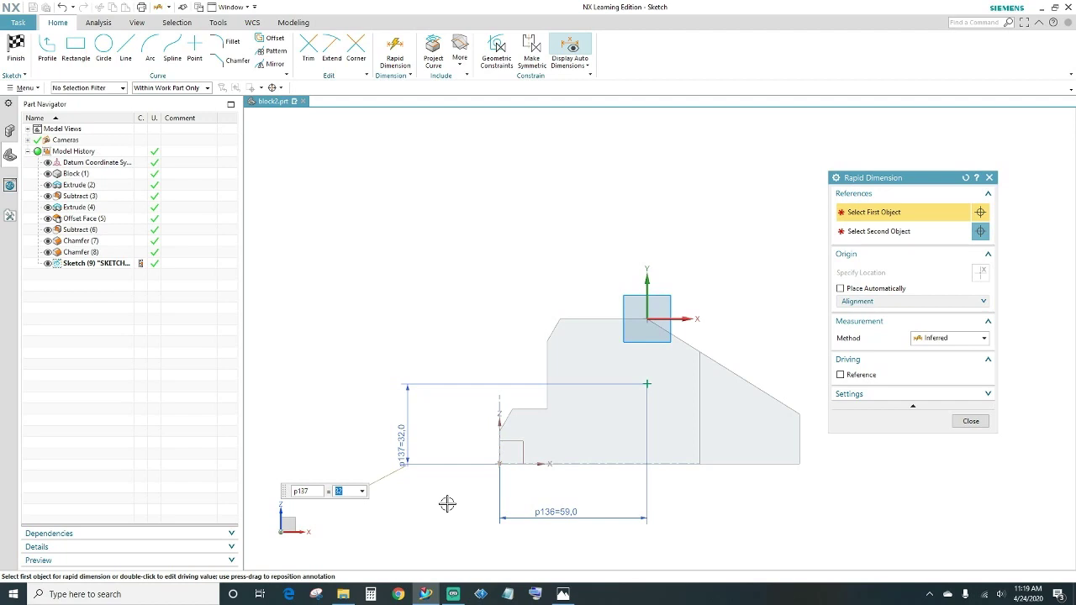
left_click(970, 421)
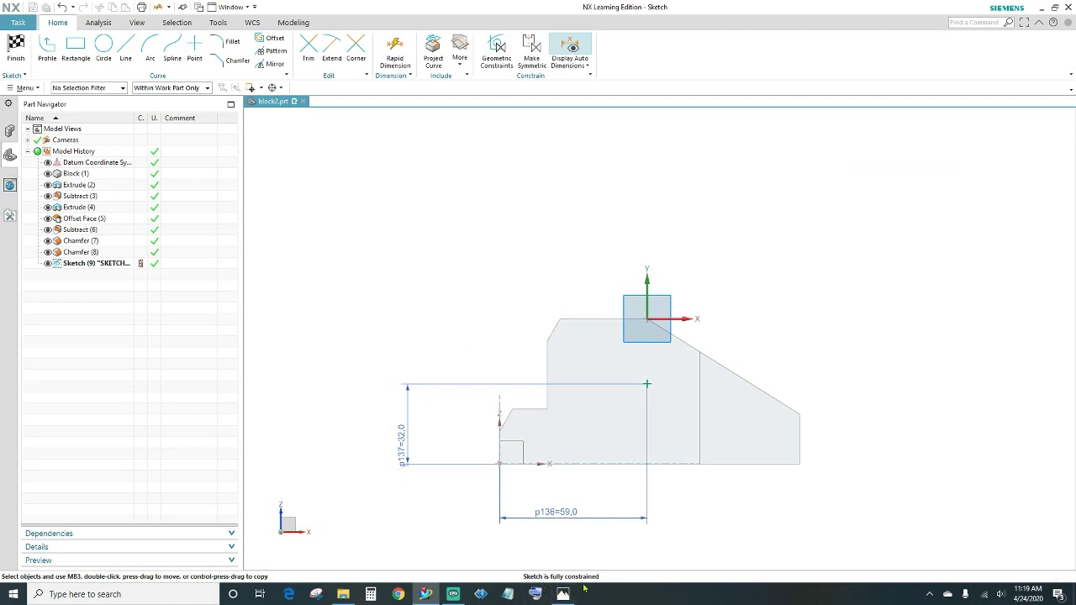
Finish the point sketch and create the simple hole with a 28 mm diameter, Through Body and subtracted from the block
left_click(16, 52)
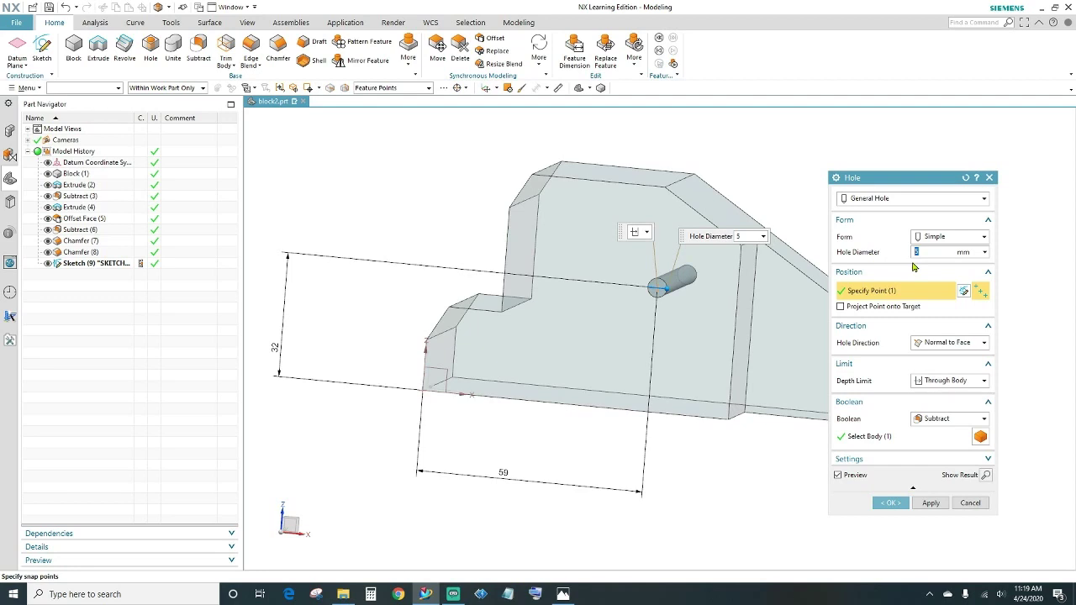
type("28")
key("Return")
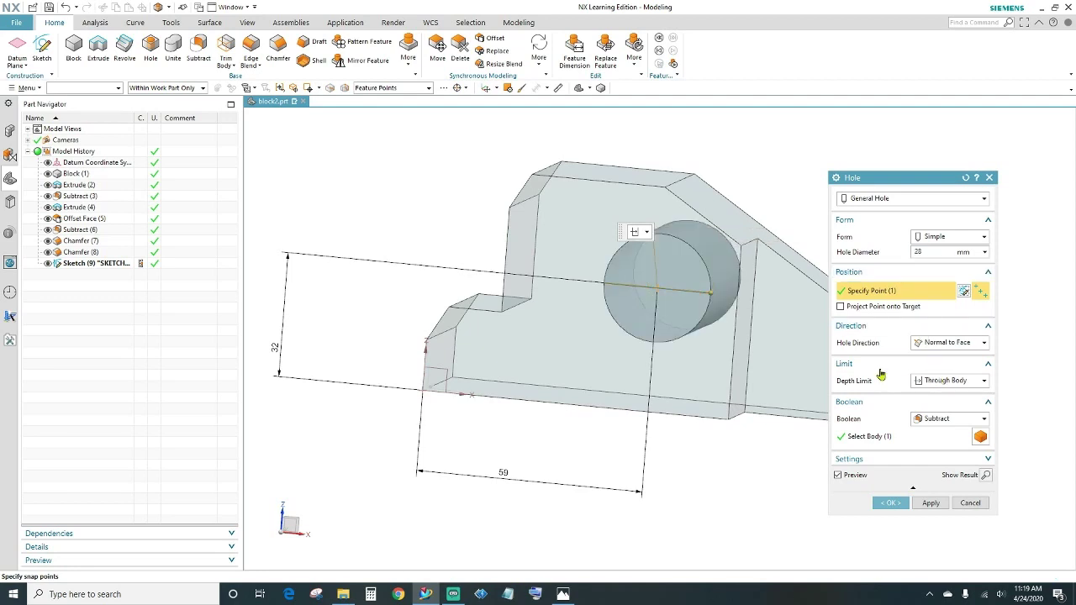
left_click(956, 384)
left_click(956, 386)
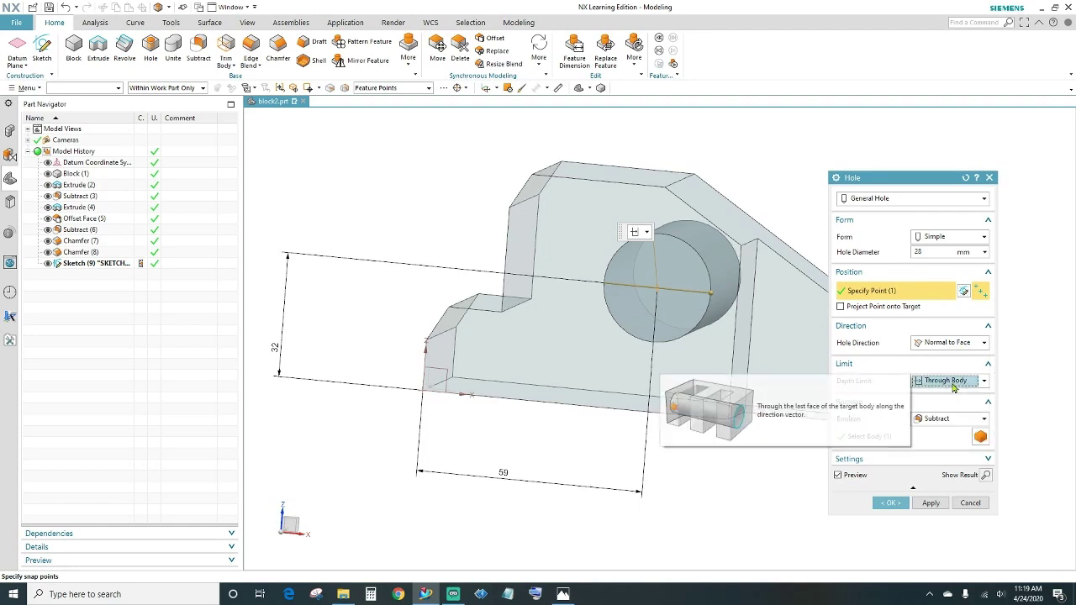
mouse_move(767, 205)
middle_mouse_down()
mouse_move(716, 233)
mouse_move(689, 223)
mouse_move(677, 242)
mouse_move(758, 216)
mouse_move(748, 230)
mouse_move(785, 204)
middle_mouse_up()
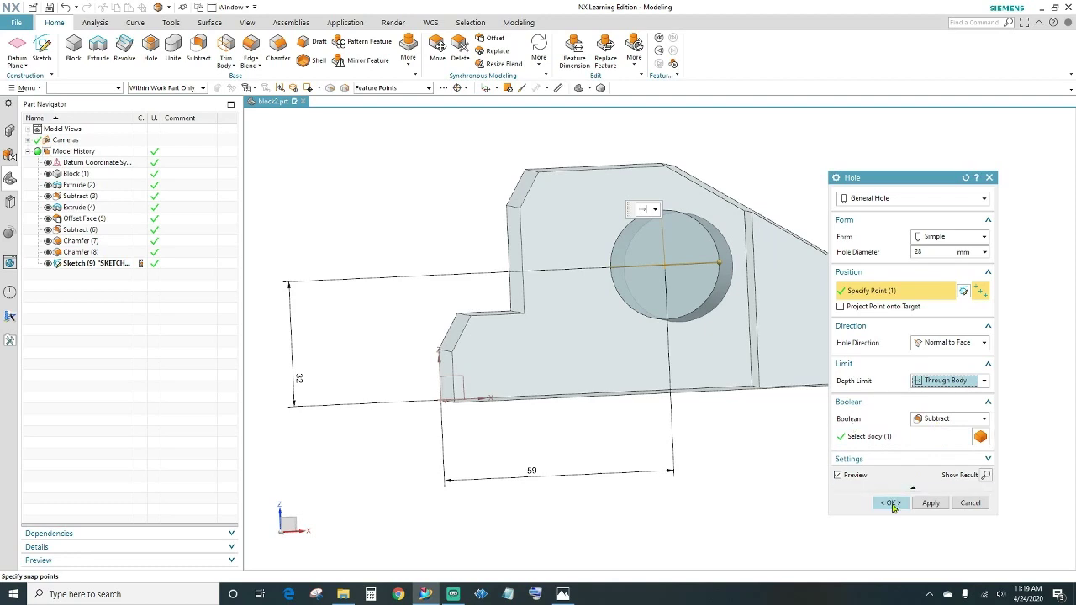
left_click(891, 502)
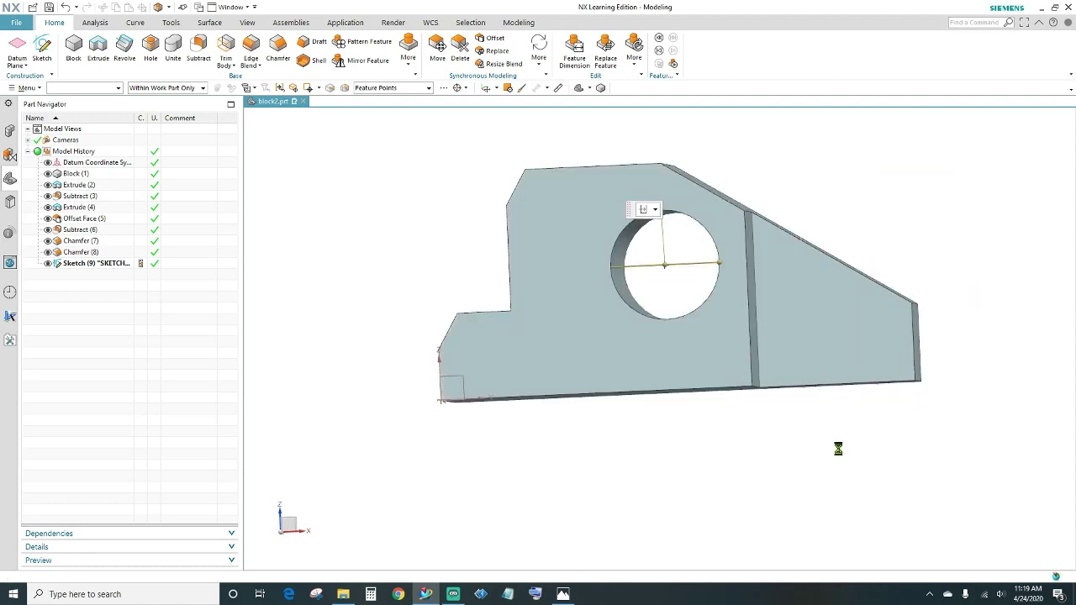
middle_click_drag(877, 440, 879, 440)
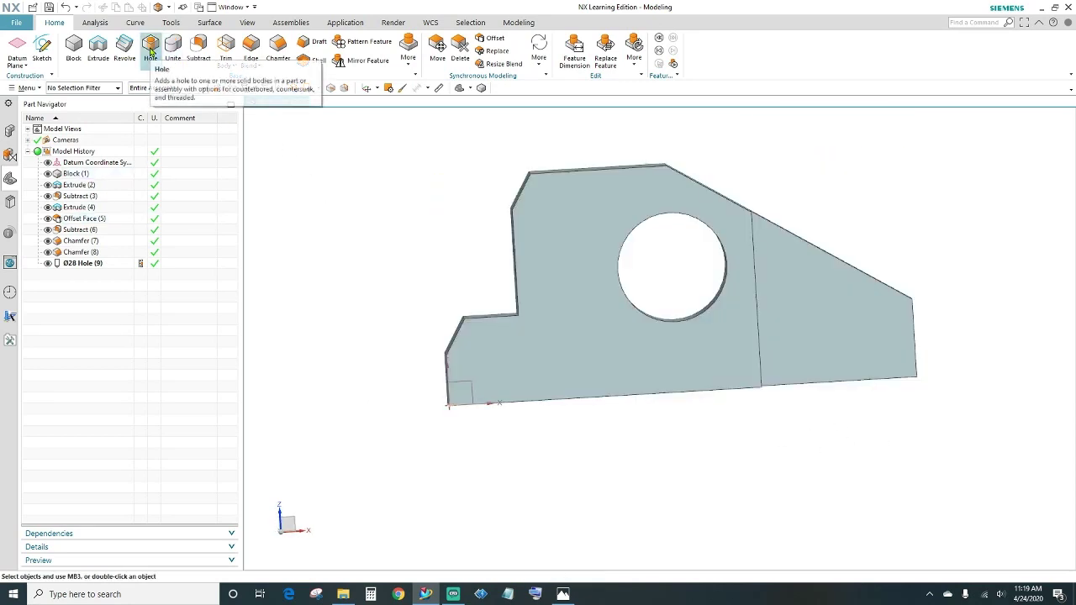
Start another simple hole, placing its sketch point on the recessed sloped-end face about 11.8 mm before and 8.1 mm below the slope's lower corner
left_click(151, 50)
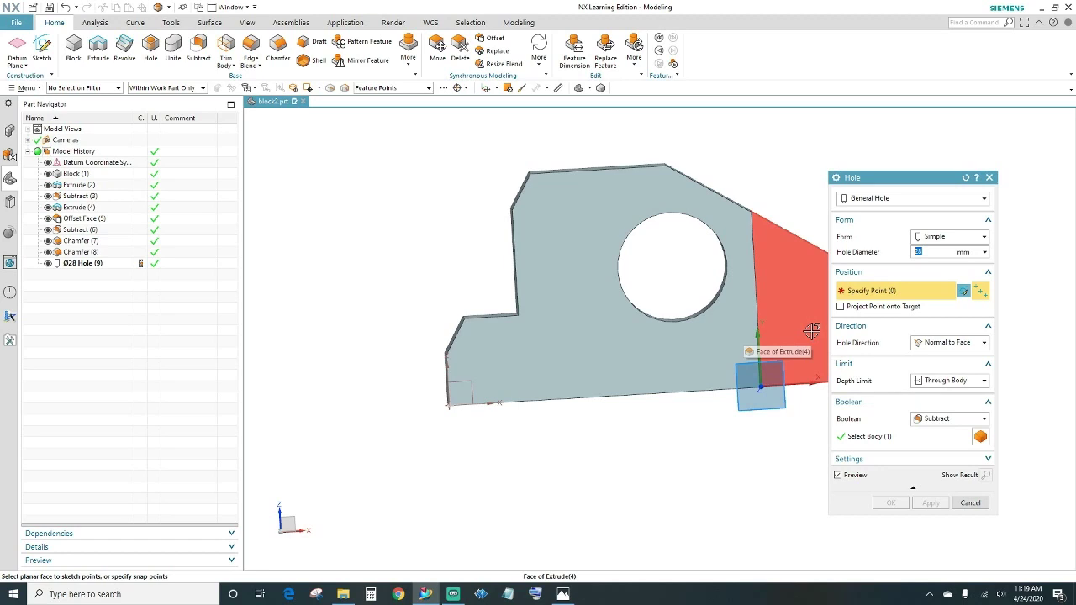
middle_click_drag(773, 453, 609, 467, "shift")
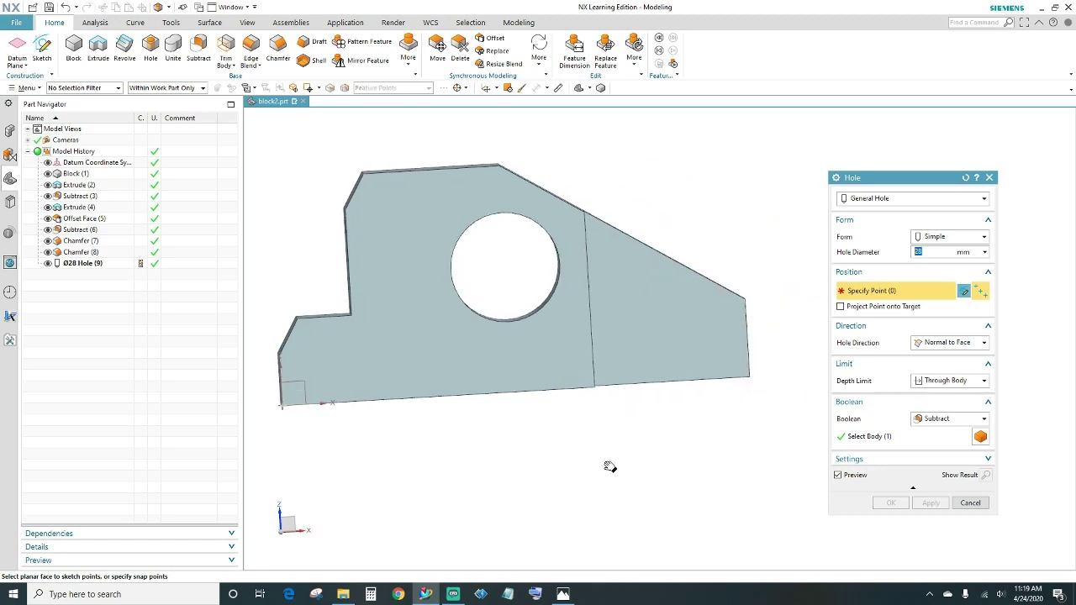
left_click(691, 336)
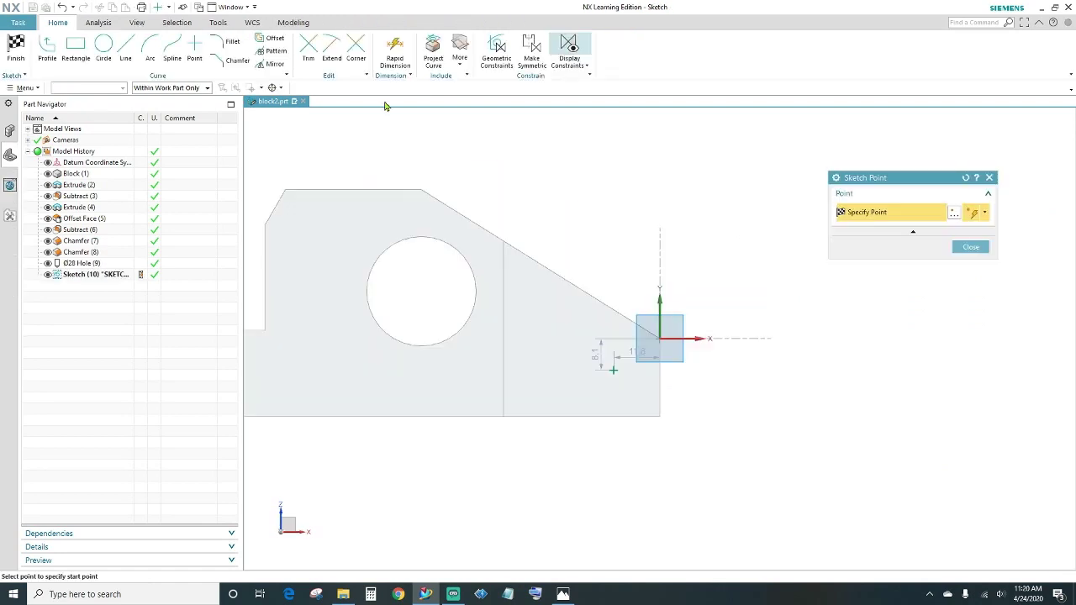
Dimension the new point's horizontal distance from the 28 mm hole's center and set it to 45 mm
left_click(394, 61)
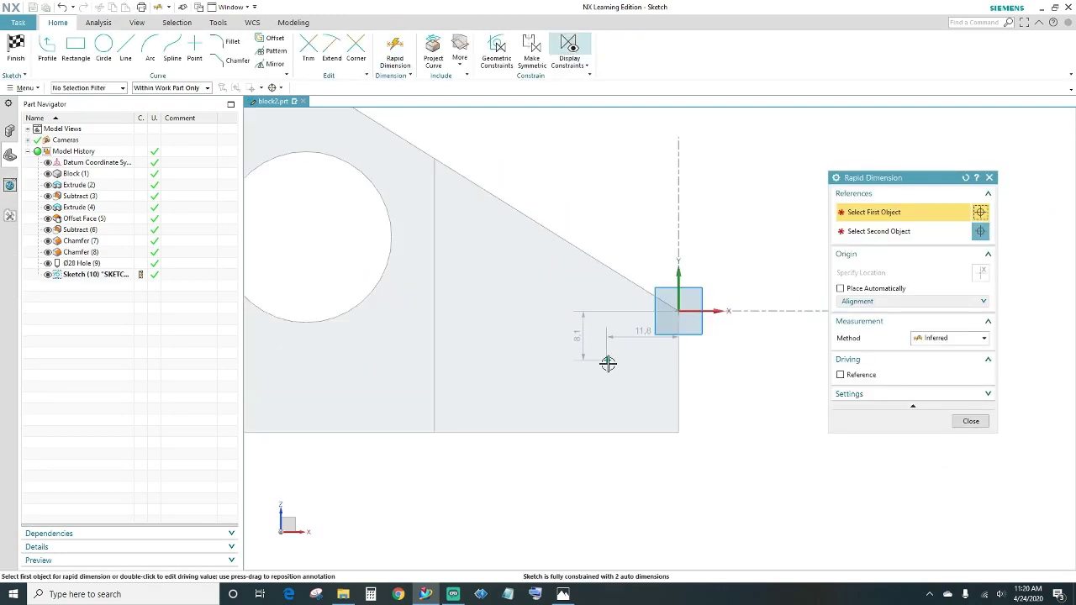
left_click(607, 361)
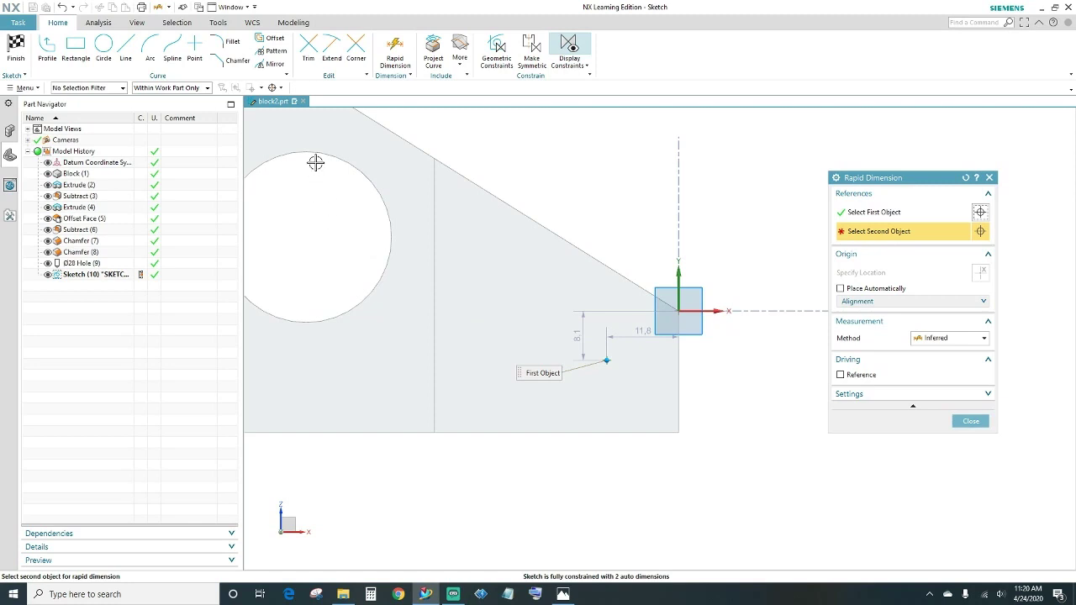
left_click(305, 238)
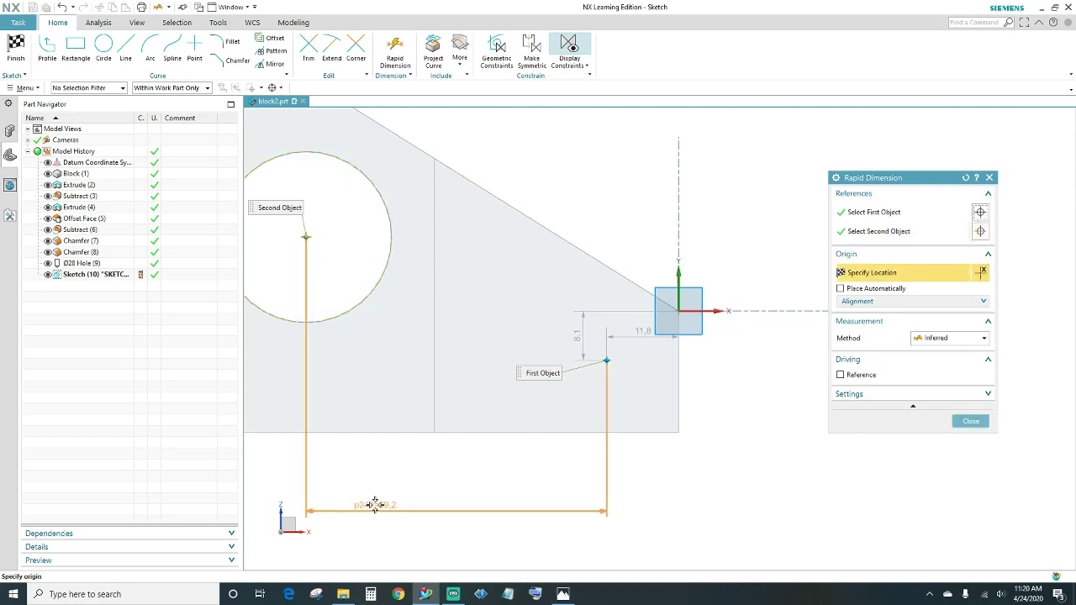
left_click(425, 510)
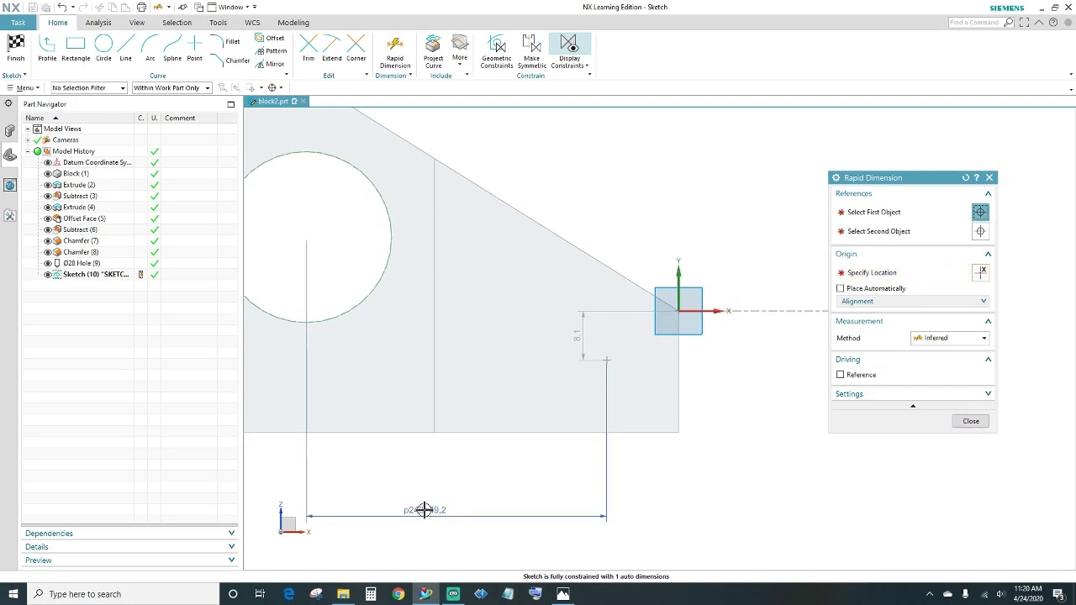
type("45")
key("Return")
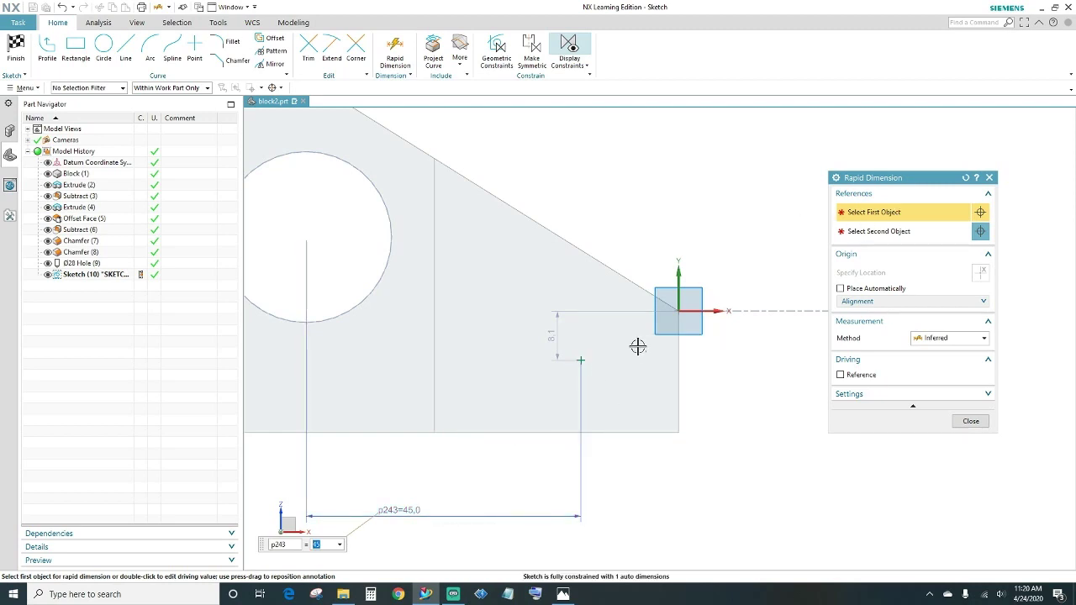
Dimension the new point's height above the block's bottom edge and set it to 12 mm
left_click(581, 359)
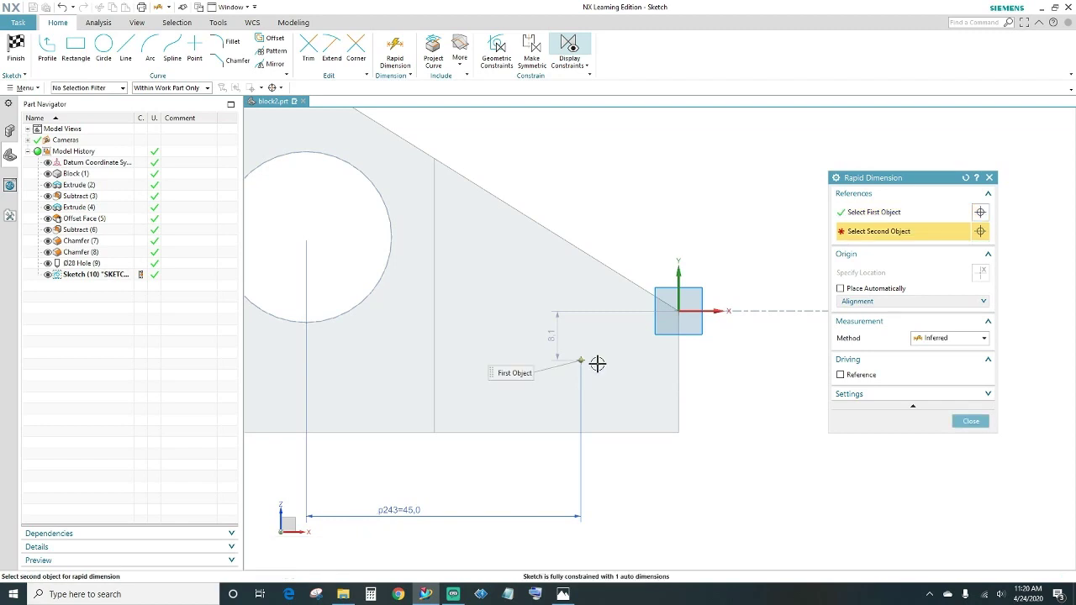
left_click(613, 433)
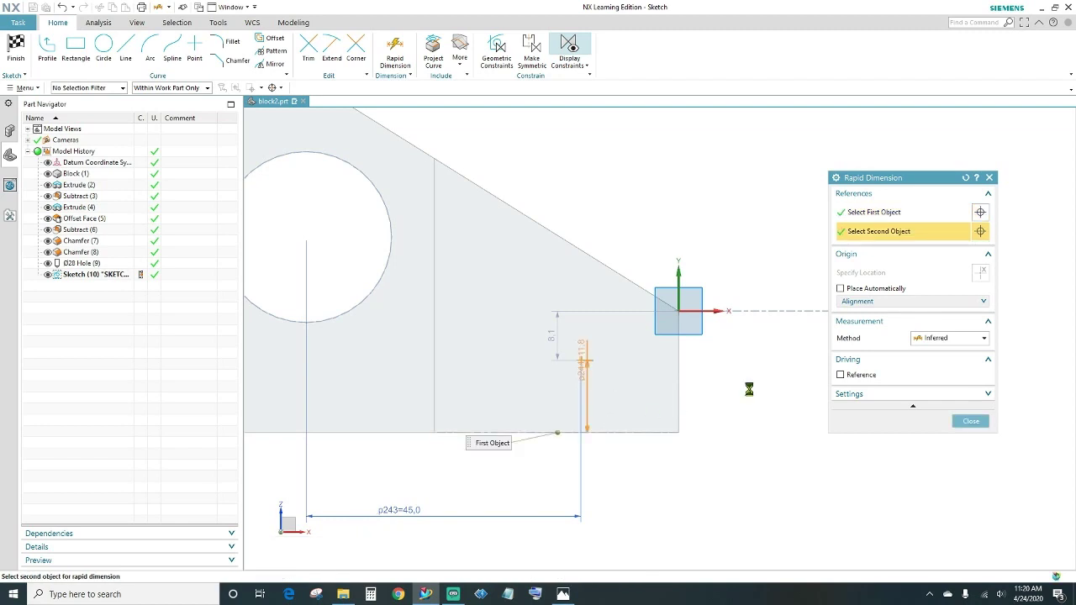
left_click(745, 389)
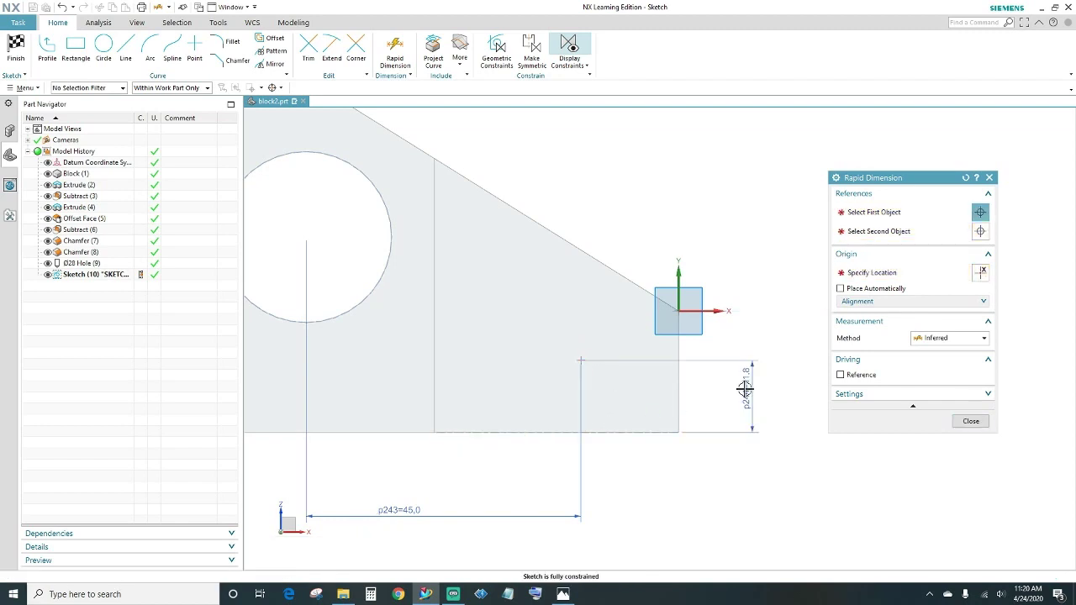
type("1")
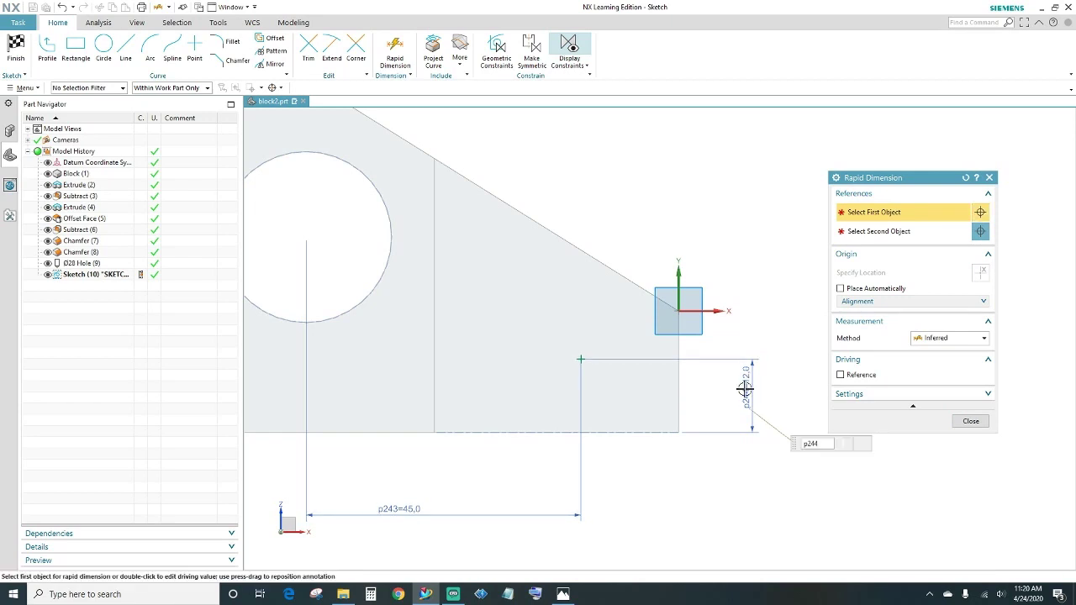
key("Return")
left_click(967, 421)
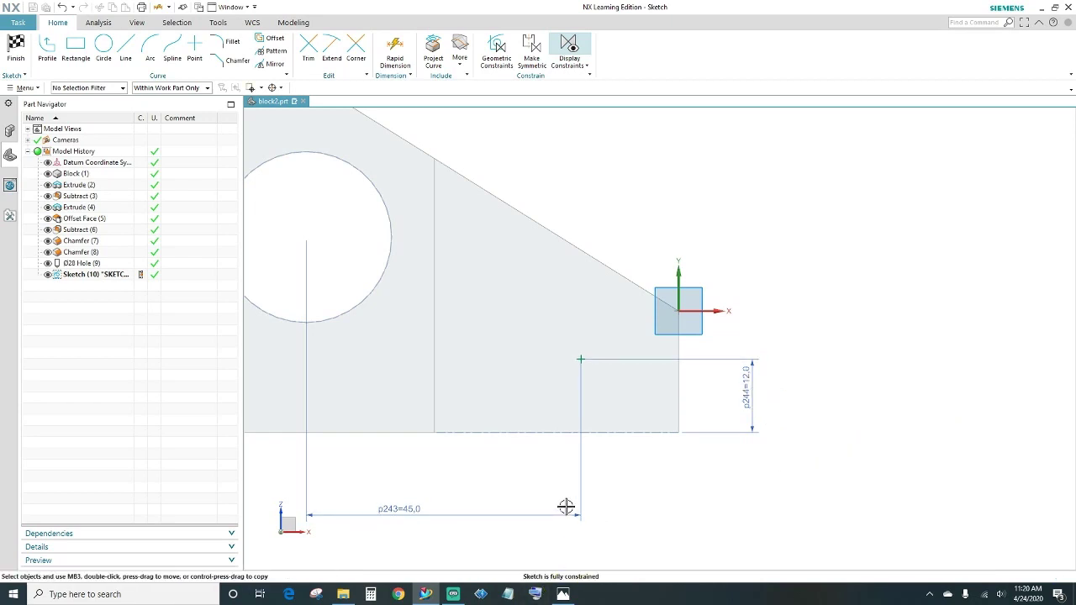
Finish the point sketch and create the second simple hole with a 12 mm diameter, Through Body and subtracted
left_click(15, 44)
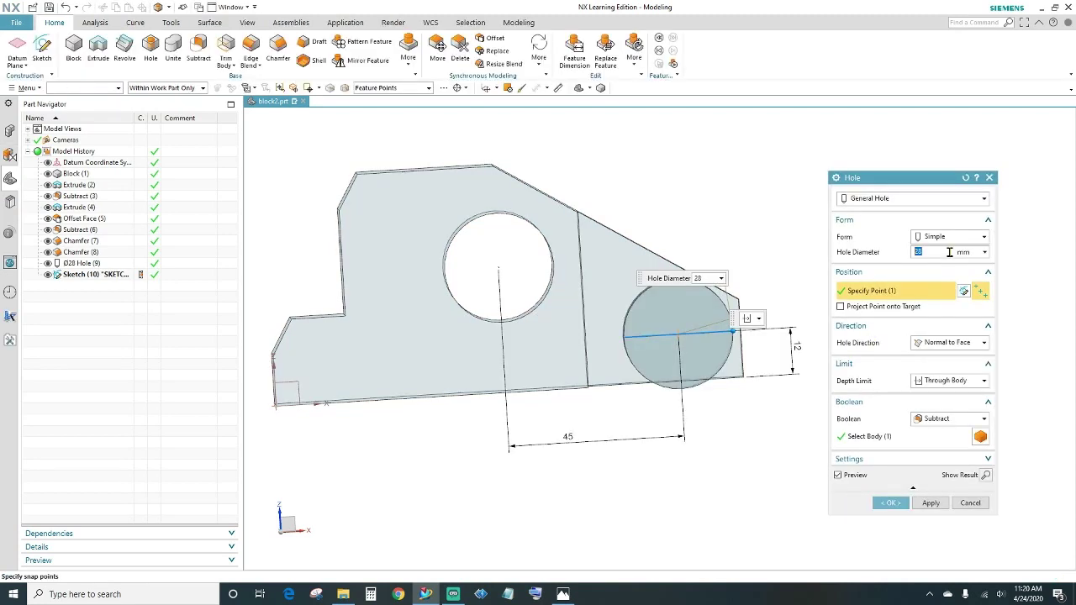
type("12")
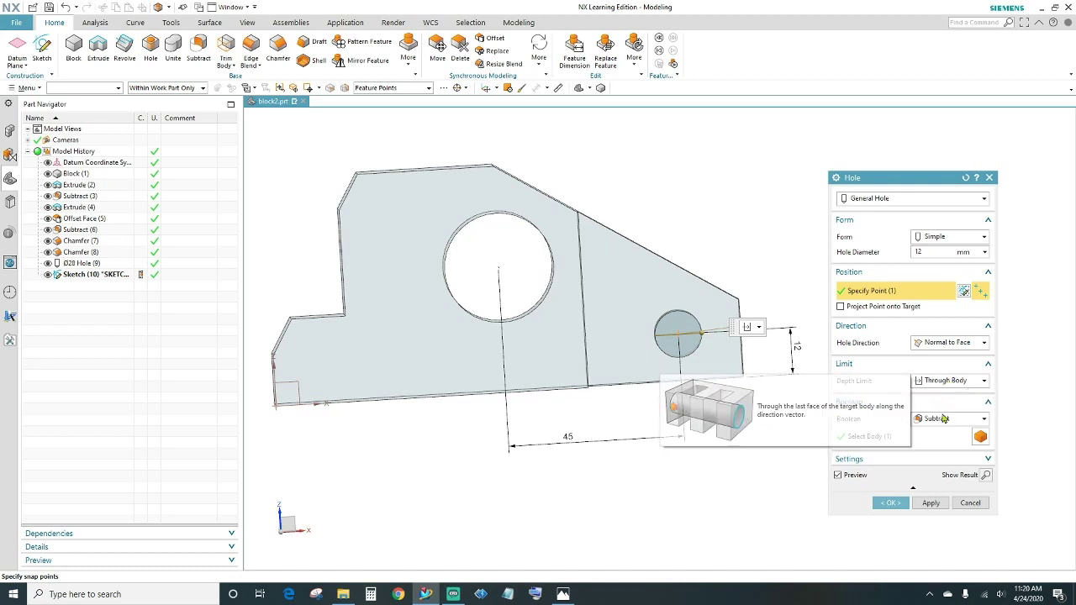
left_click(891, 502)
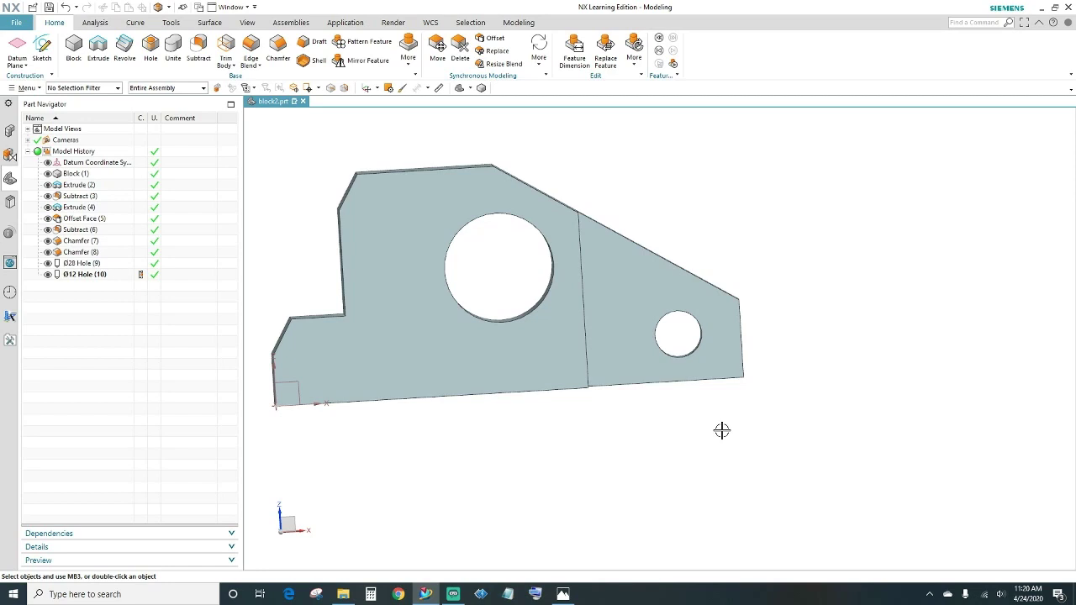
Check the slot dimensions in the prj1 drawing in Photos and start an extrusion from the block's bottom edge on its stepped end
left_click(563, 595)
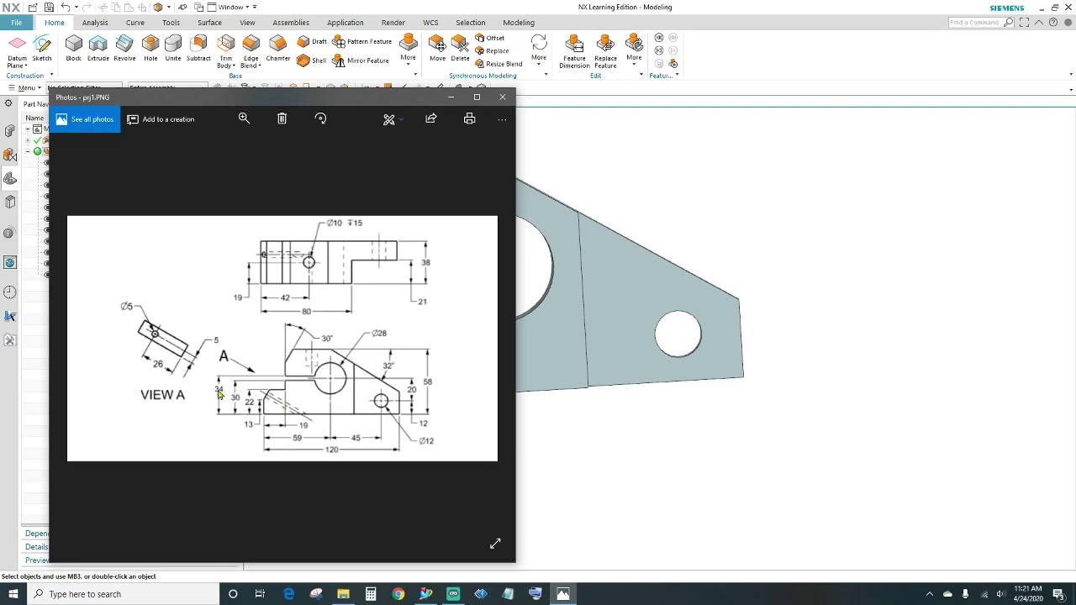
left_click(450, 97)
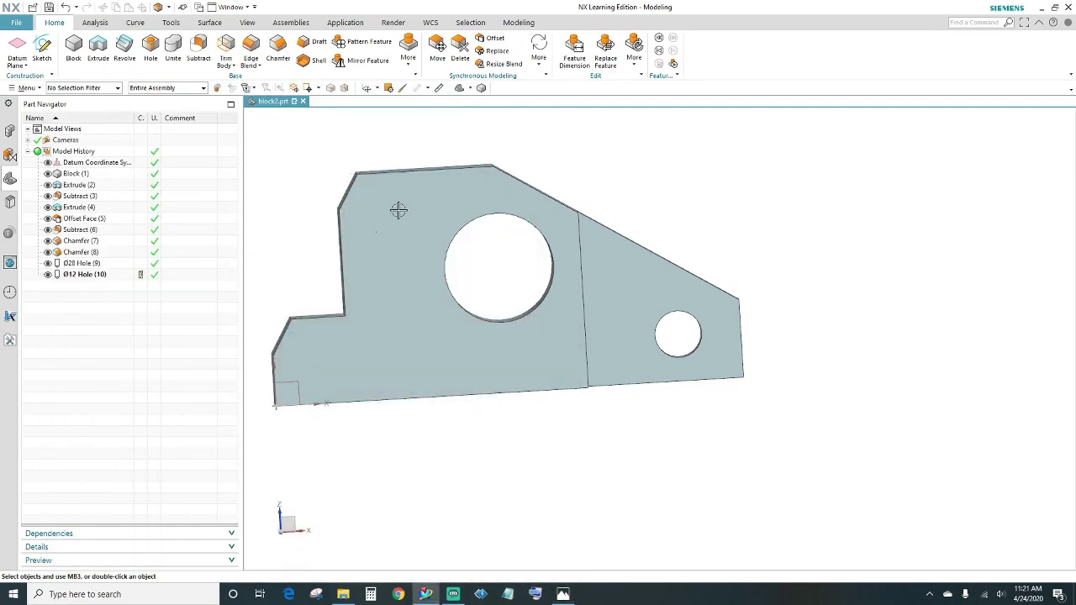
middle_click_drag(379, 440, 416, 421)
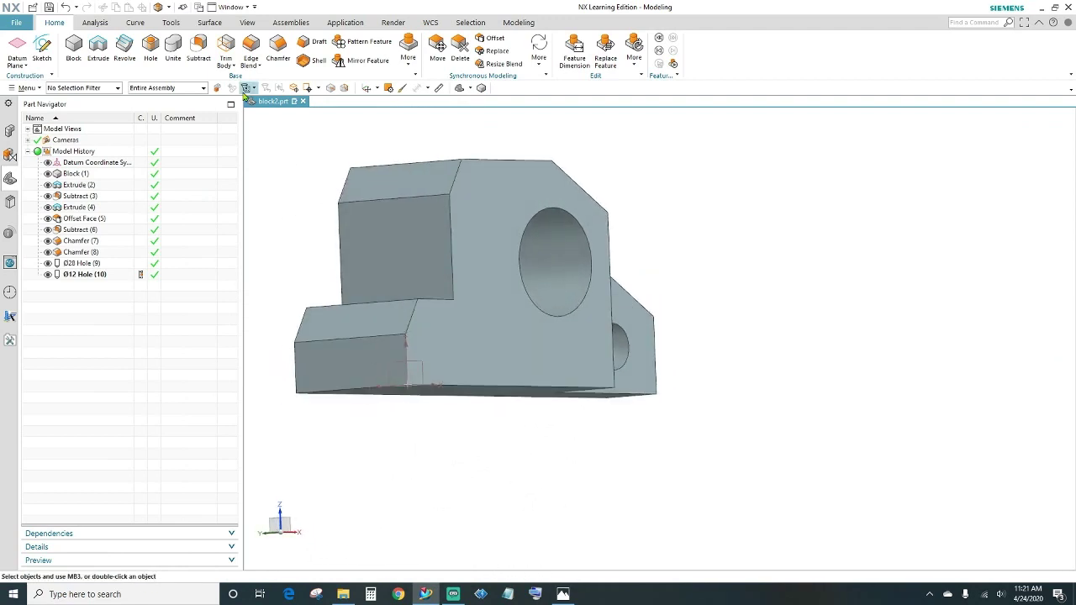
left_click(97, 49)
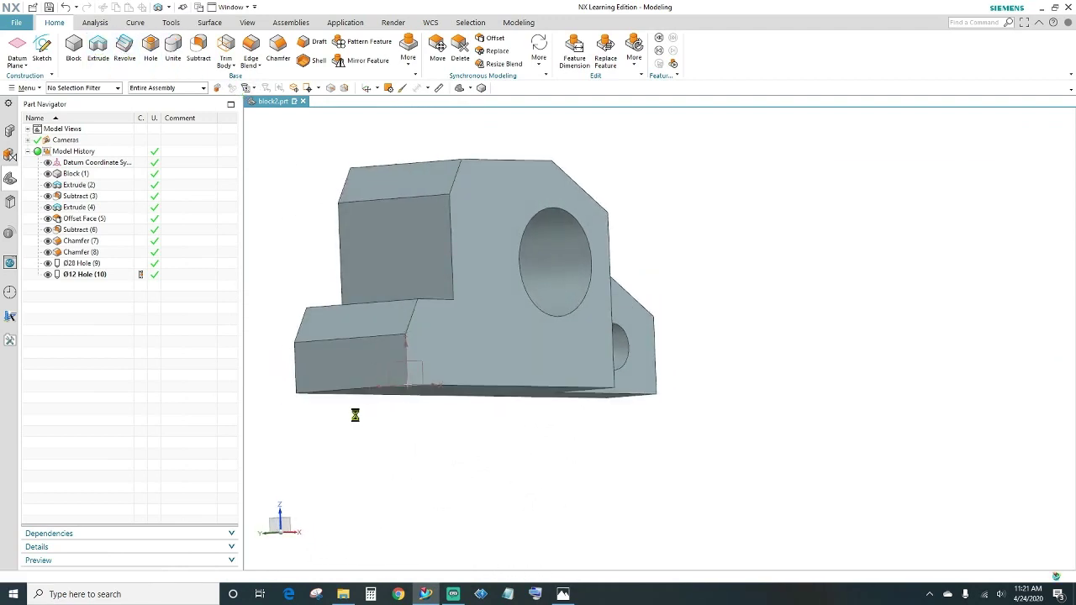
scroll(344, 395, "up", 5)
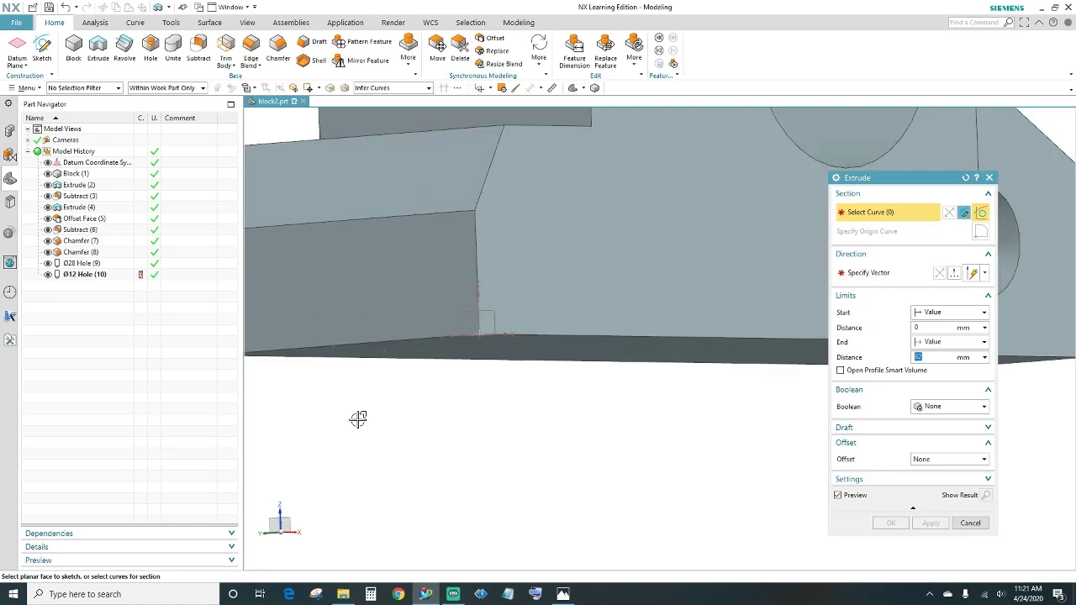
left_click(375, 341)
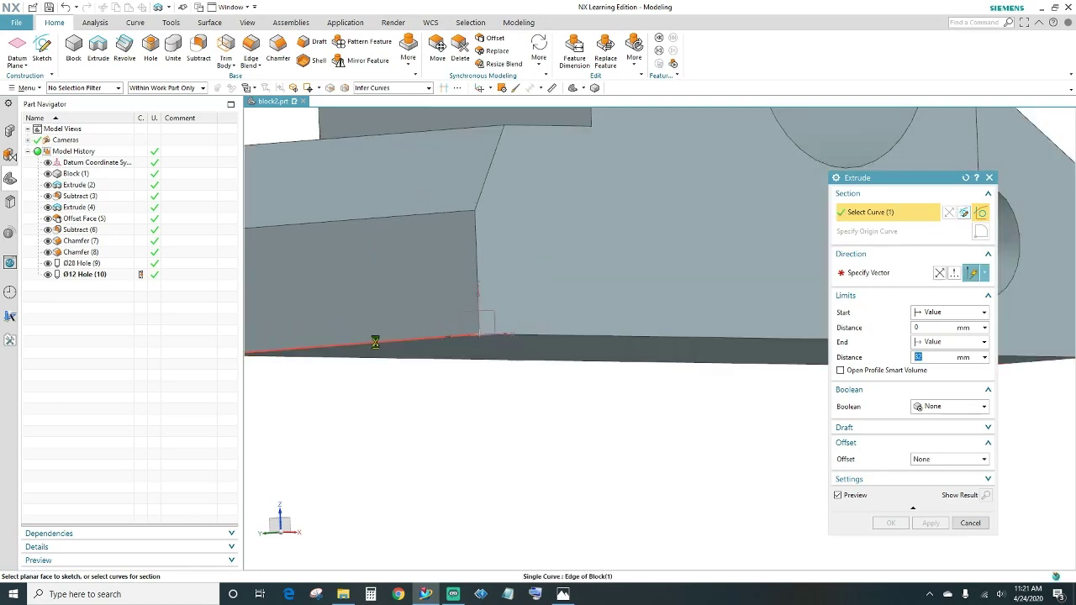
scroll(502, 398, "down", 2)
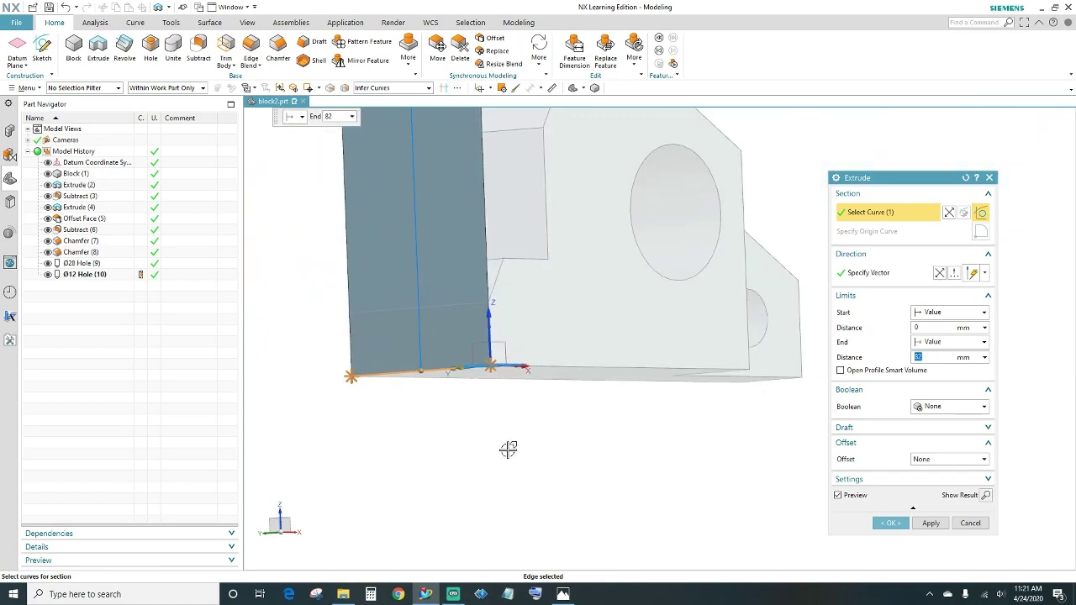
Set the extrusion's start distance to 30 mm and its end distance to 34 mm
mouse_move(509, 449)
middle_mouse_down()
mouse_move(488, 457)
mouse_move(510, 448)
mouse_move(500, 454)
middle_mouse_up()
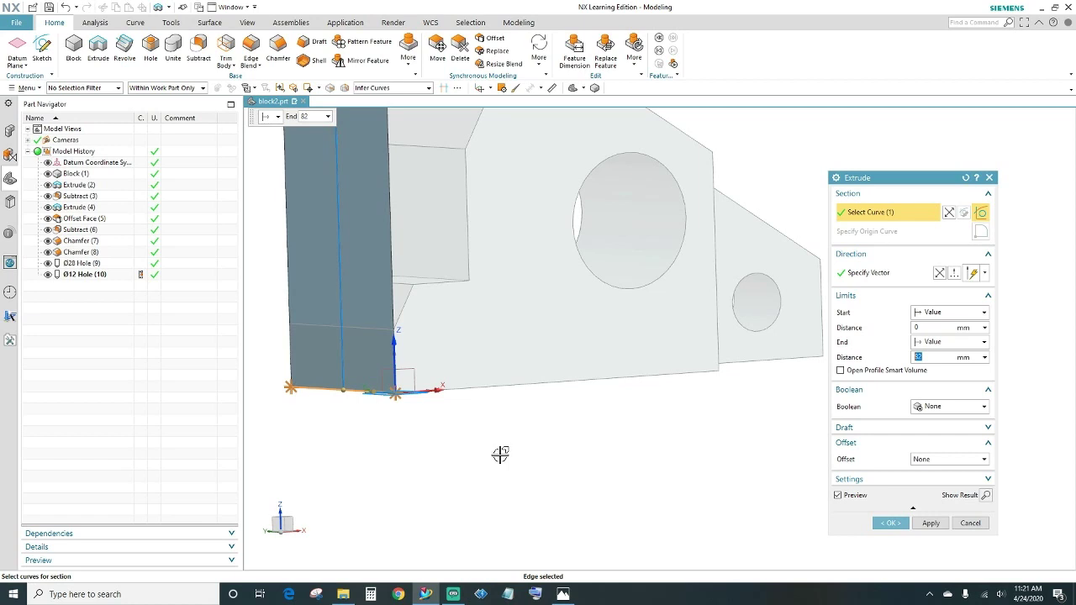
left_click(924, 327)
type("30")
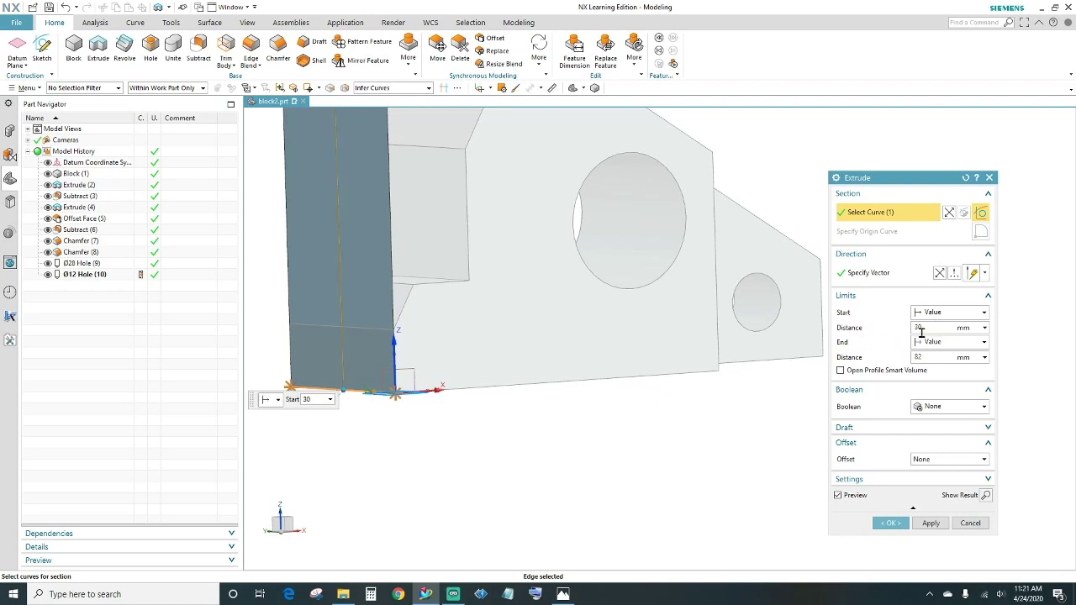
key("Tab")
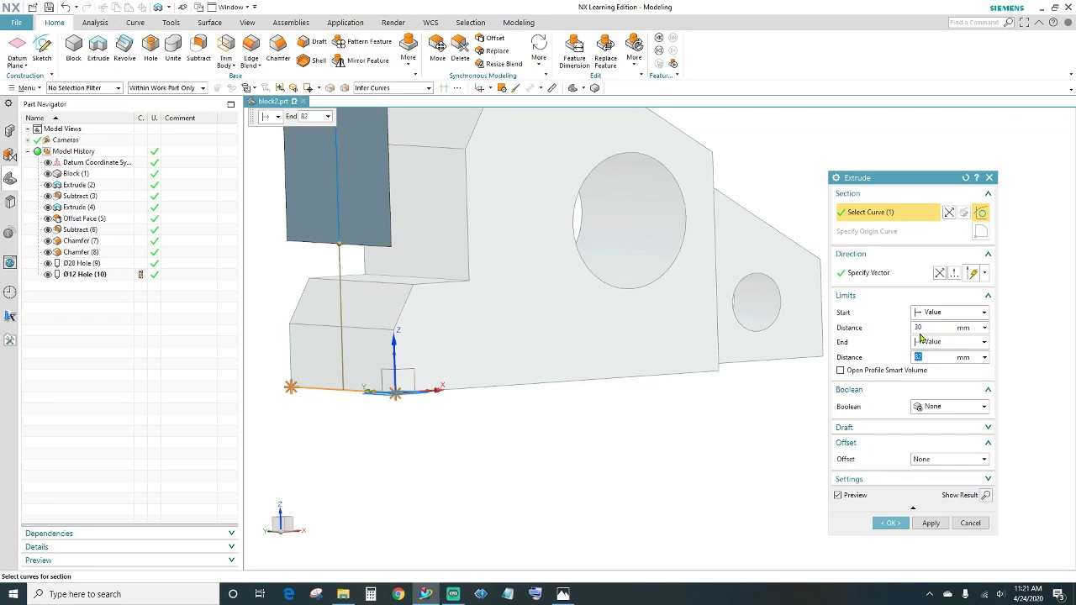
type("34")
Give the extrusion a two-sided offset from 0 to 54 mm reaching into the 28 mm hole, and create it as a separate body
left_click(931, 460)
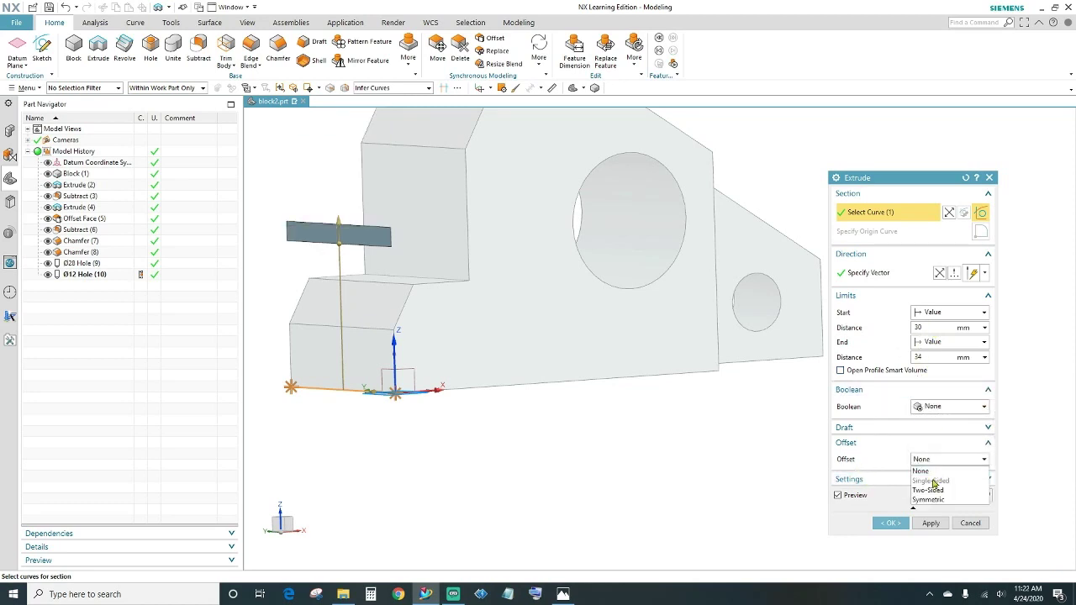
left_click(931, 490)
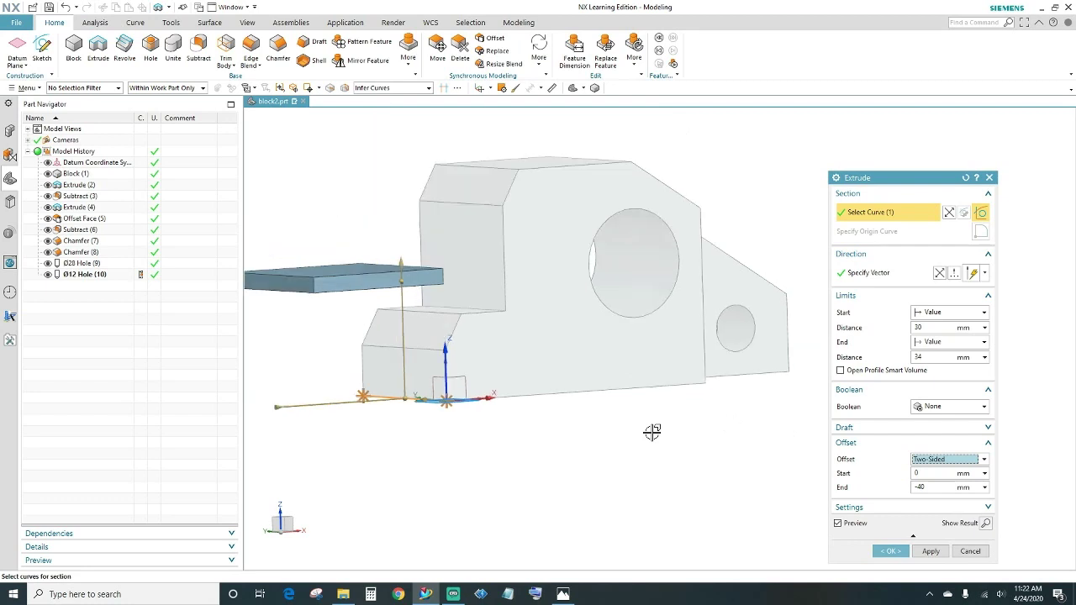
key("ctrl+f")
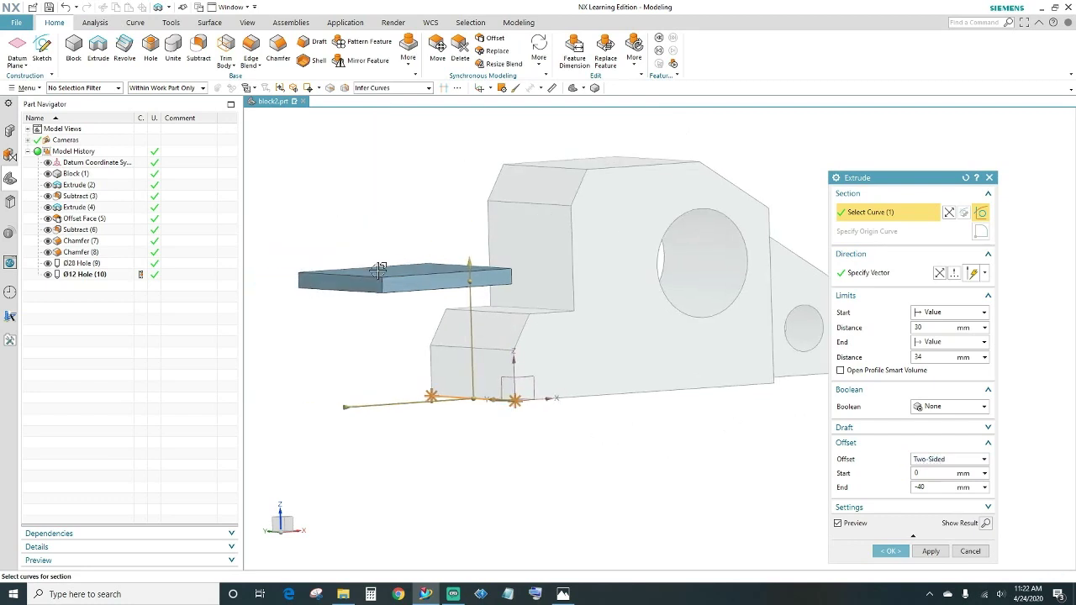
left_click(345, 407)
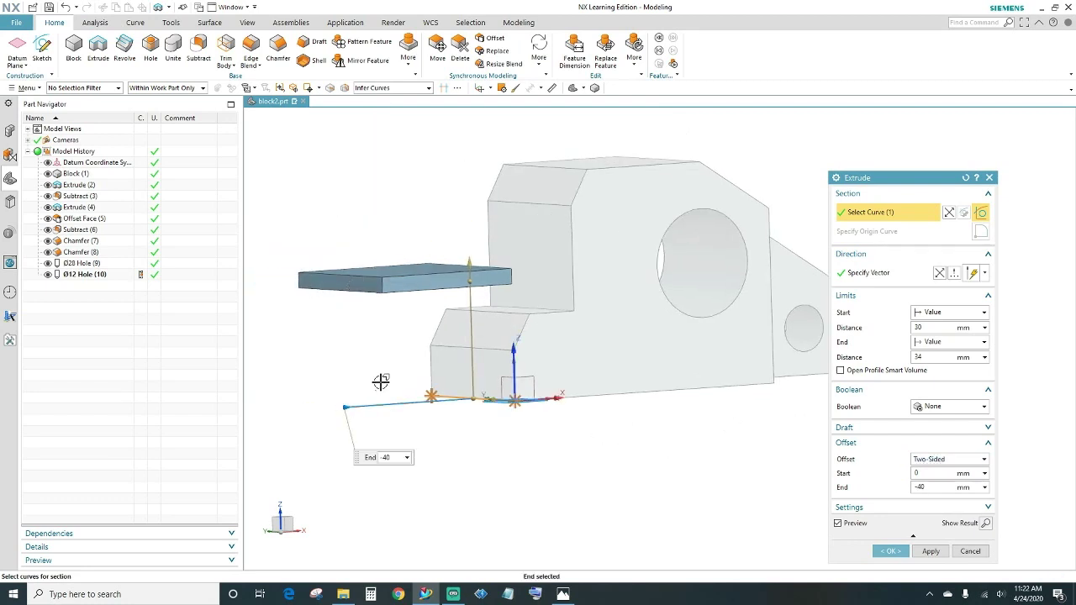
left_click_drag(345, 407, 764, 454)
middle_click_drag(764, 454, 728, 451)
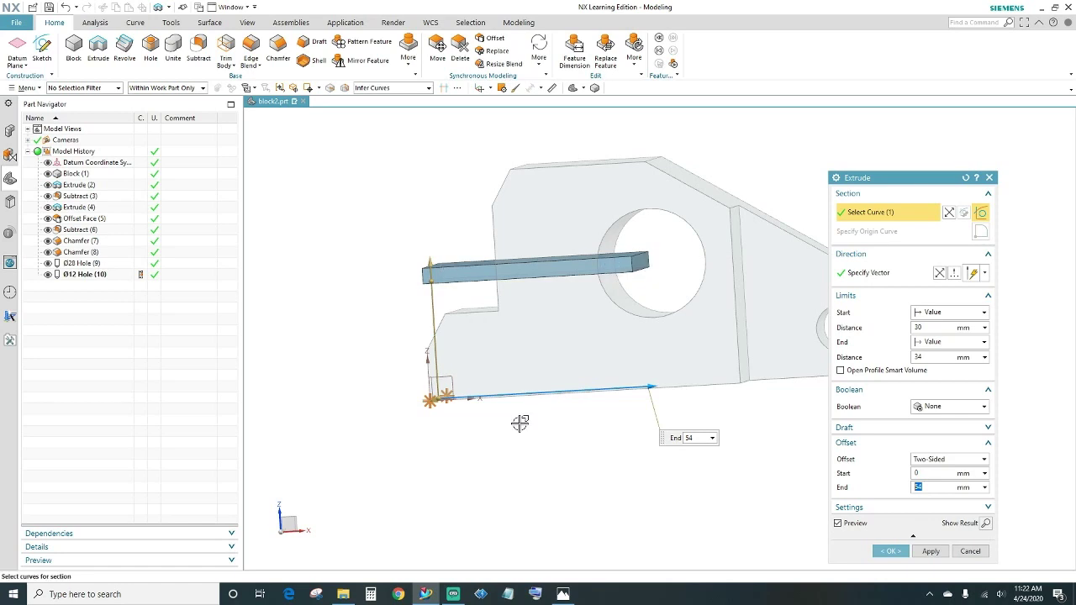
middle_click_drag(516, 423, 545, 436)
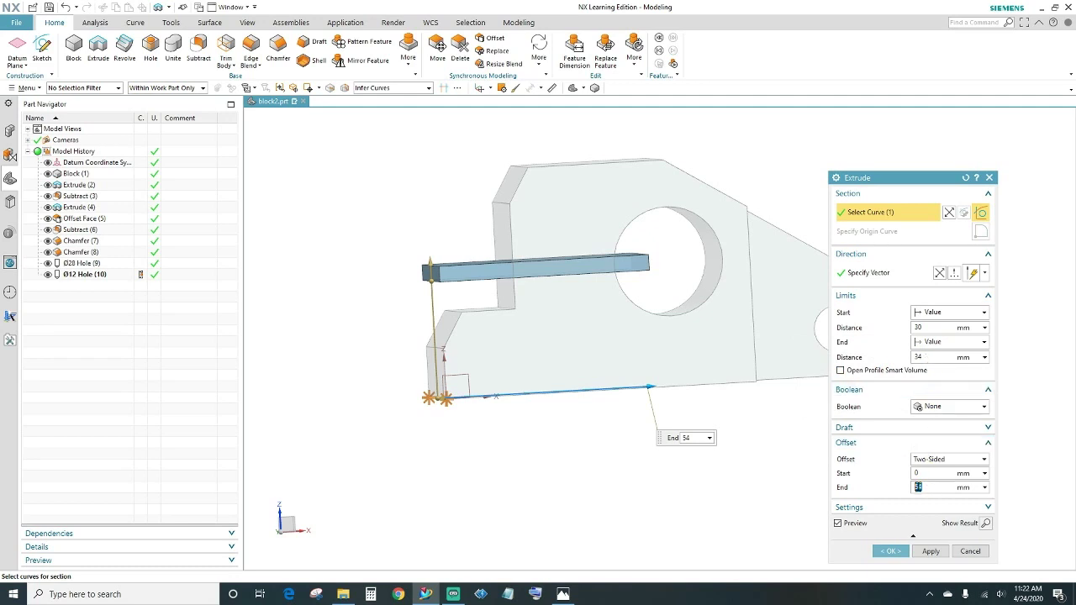
left_click(892, 552)
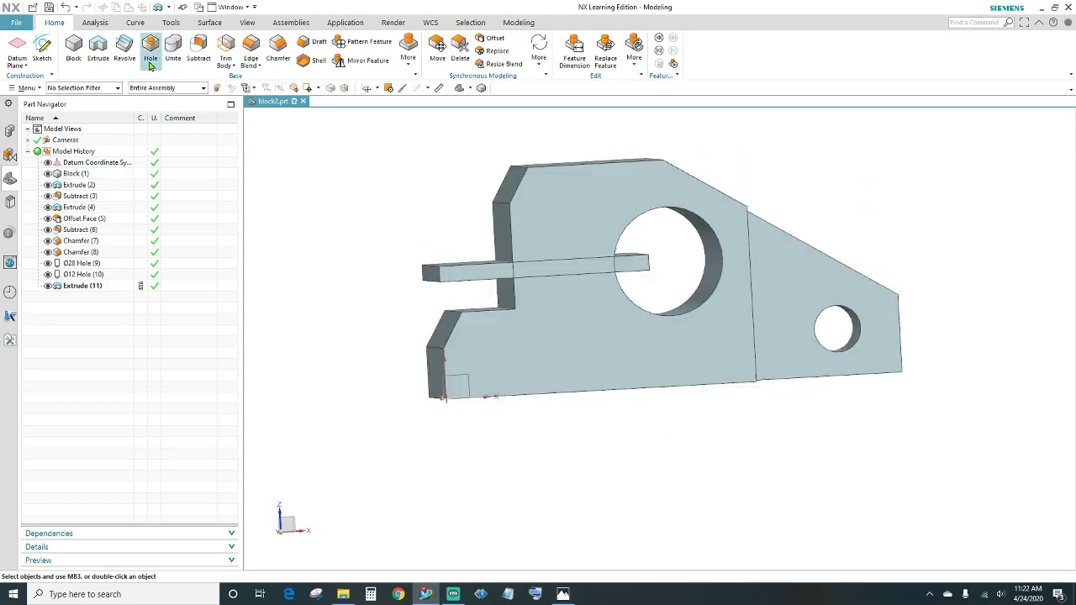
Subtract the extruded bar from the clamp block to cut the slot into the large hole
left_click(200, 53)
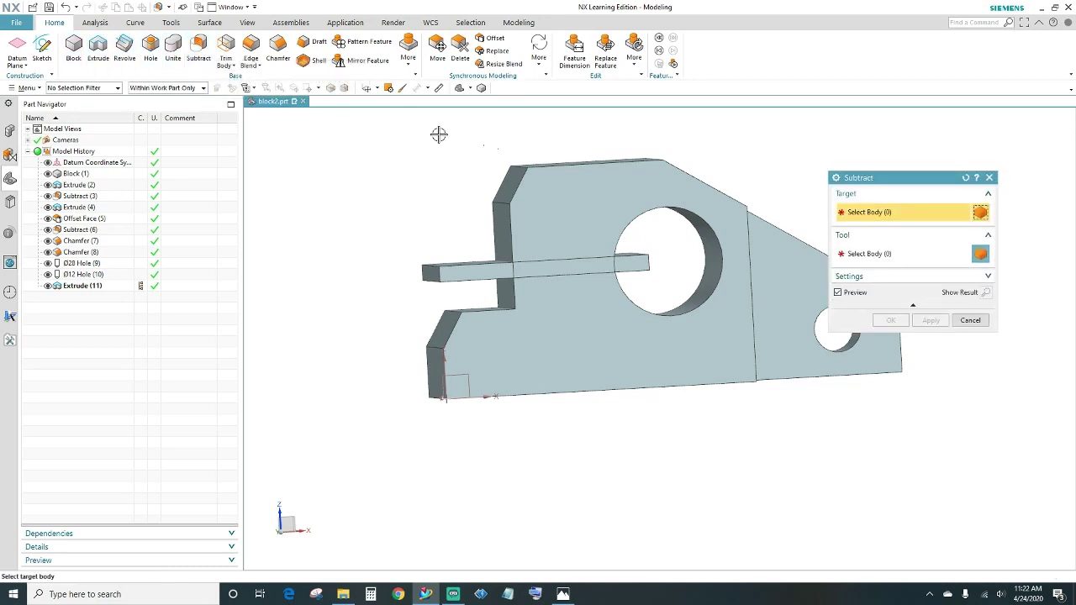
left_click(607, 196)
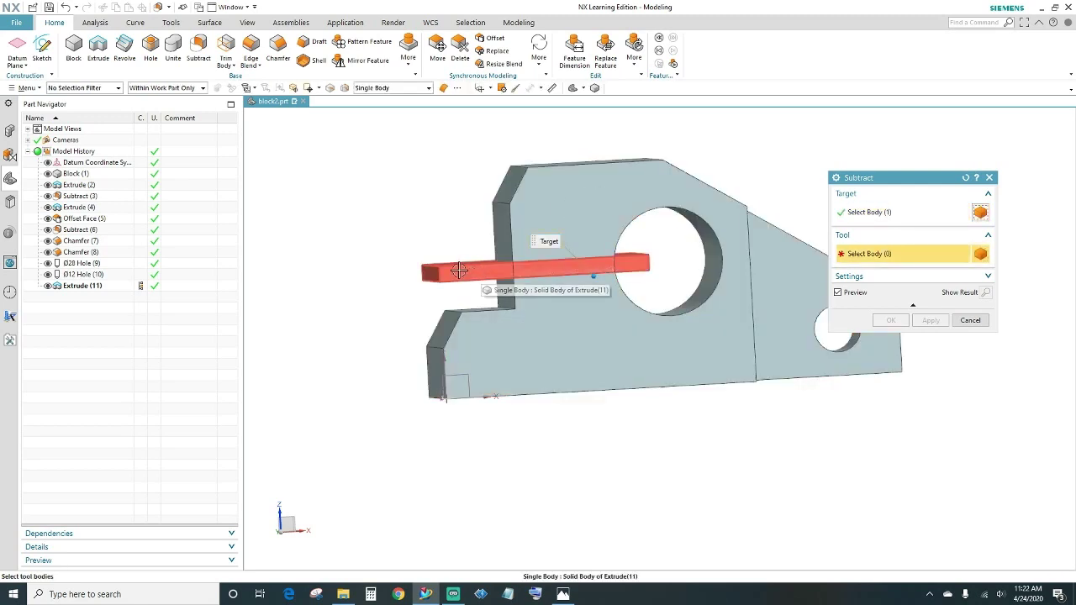
left_click(458, 269)
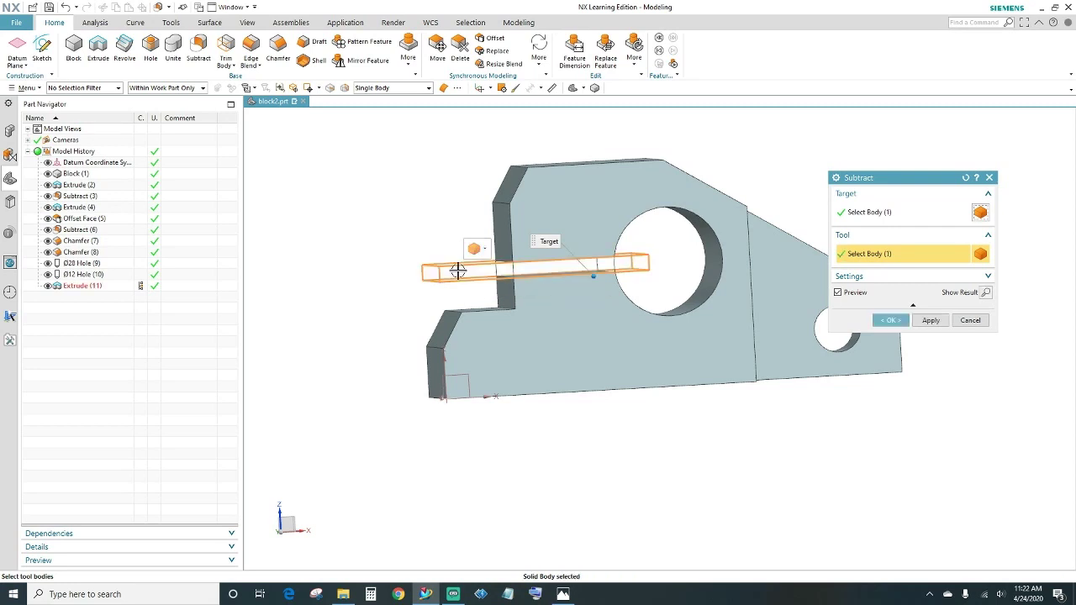
left_click(890, 320)
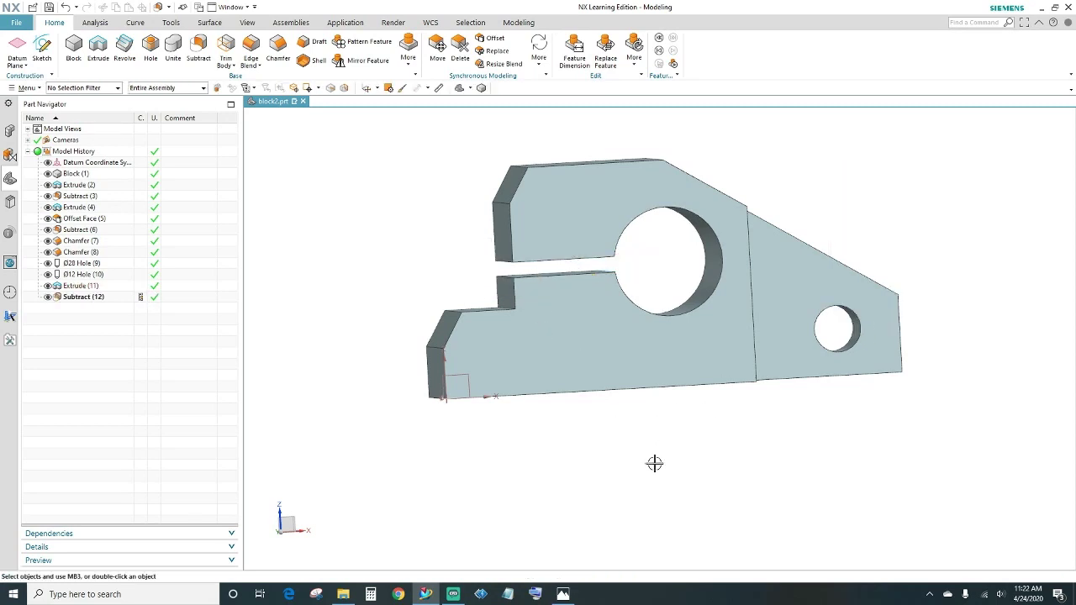
mouse_move(653, 462)
middle_mouse_down()
mouse_move(637, 460)
mouse_move(780, 449)
mouse_move(647, 458)
middle_mouse_up()
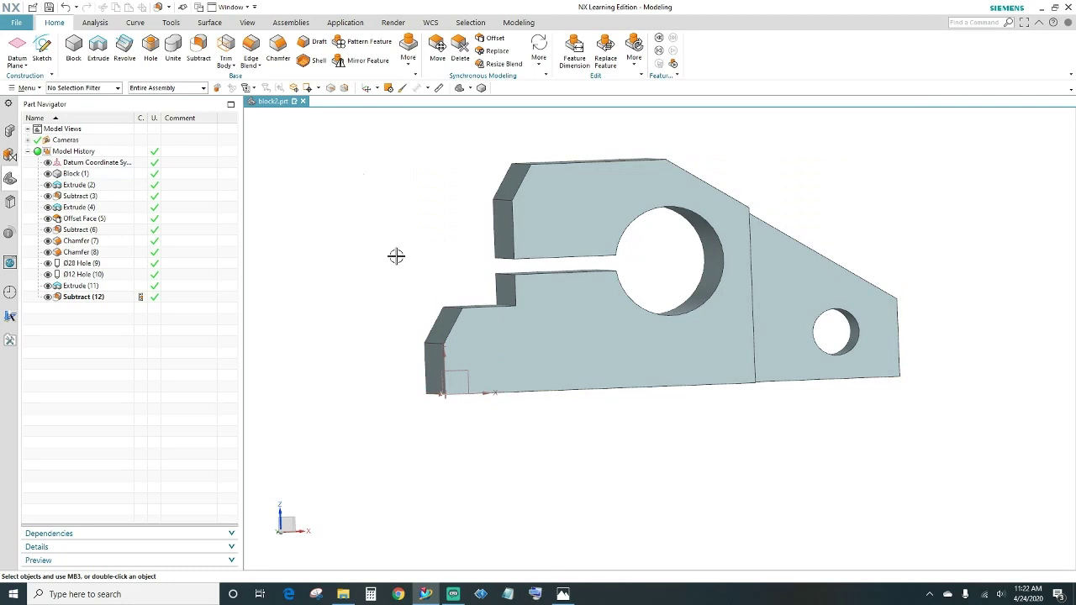
Review the prj1 drawing and measure the distance from the slot's lower face to the block's bottom face
left_click(563, 593)
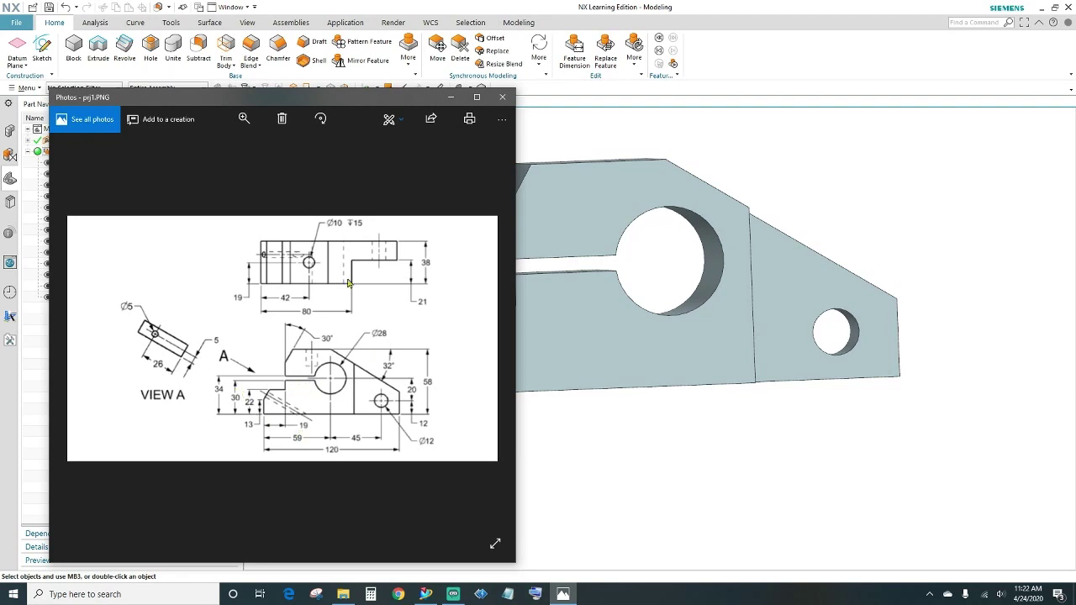
left_click(449, 98)
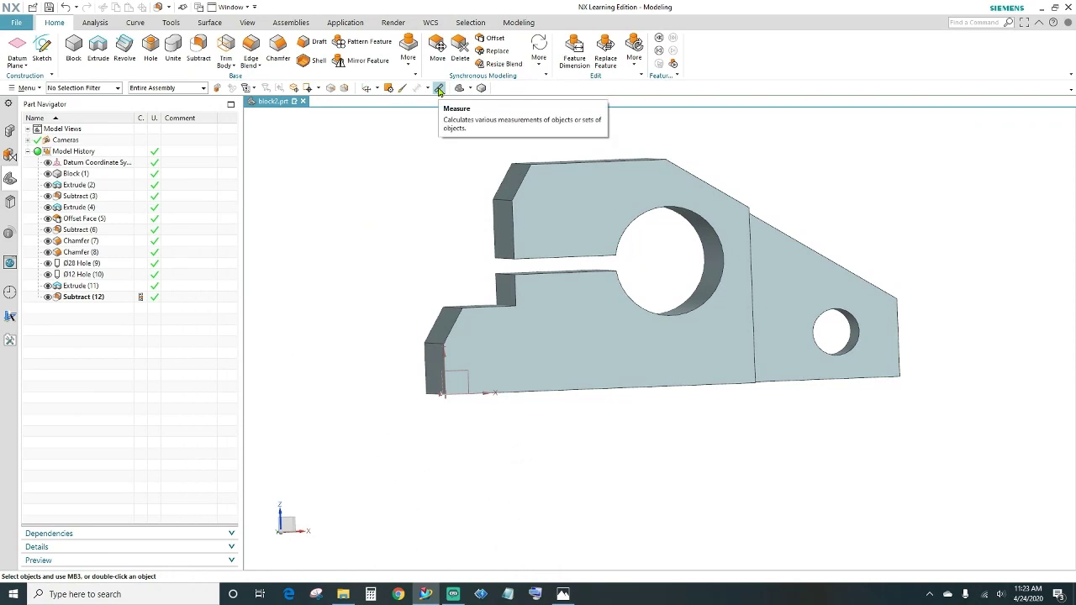
left_click(437, 89)
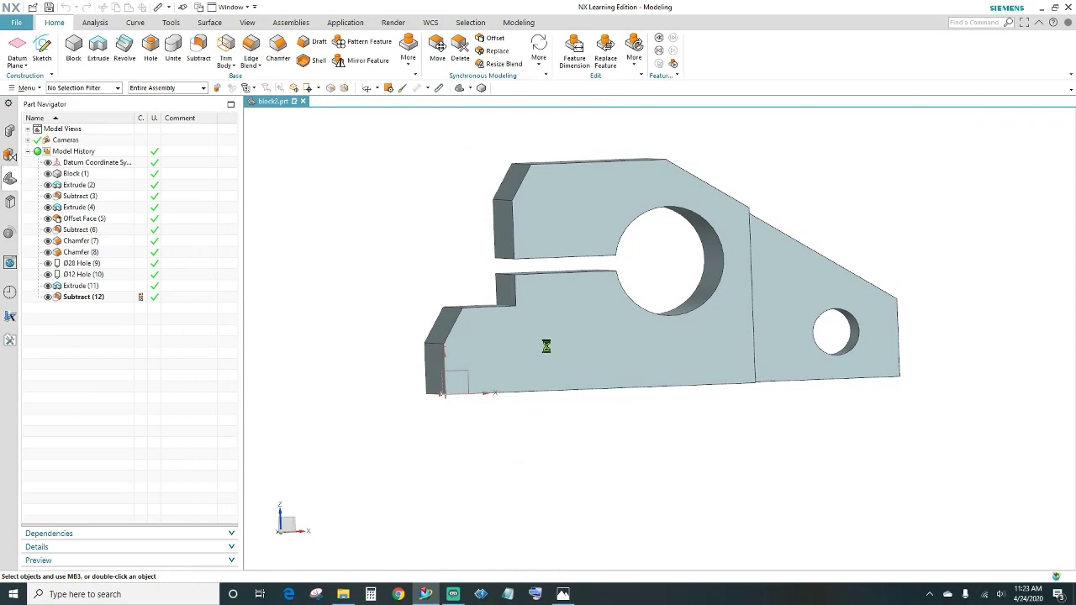
middle_click_drag(595, 426, 597, 446)
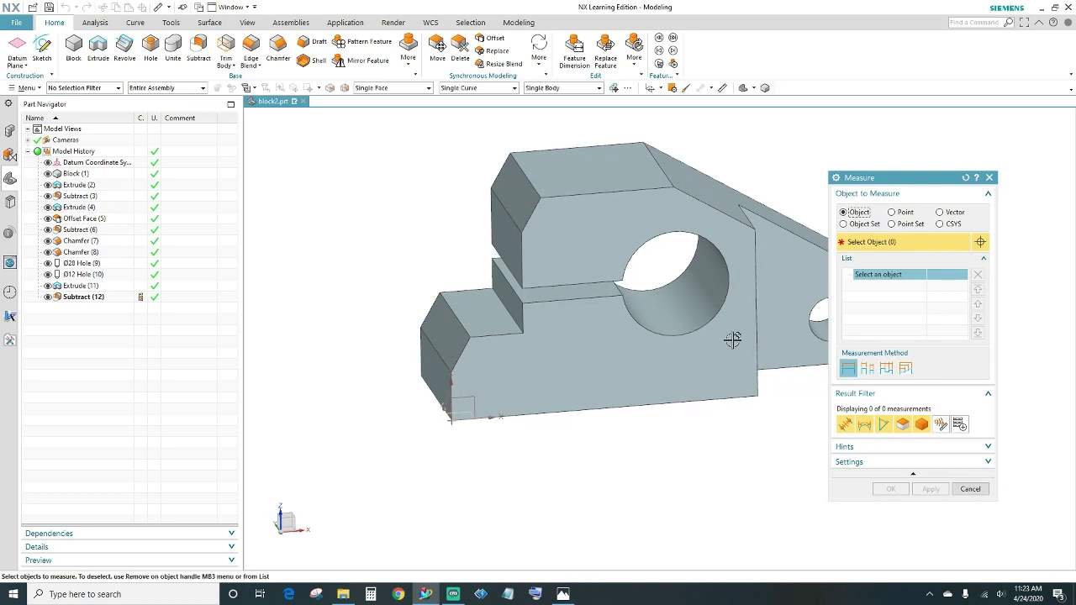
left_click(561, 302)
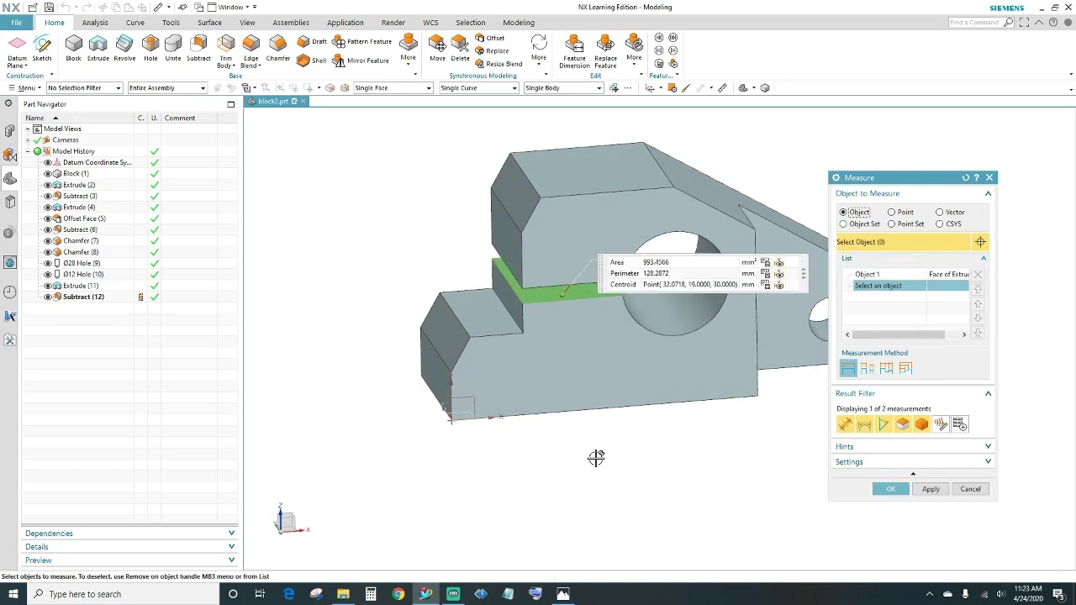
middle_click_drag(595, 457, 584, 420)
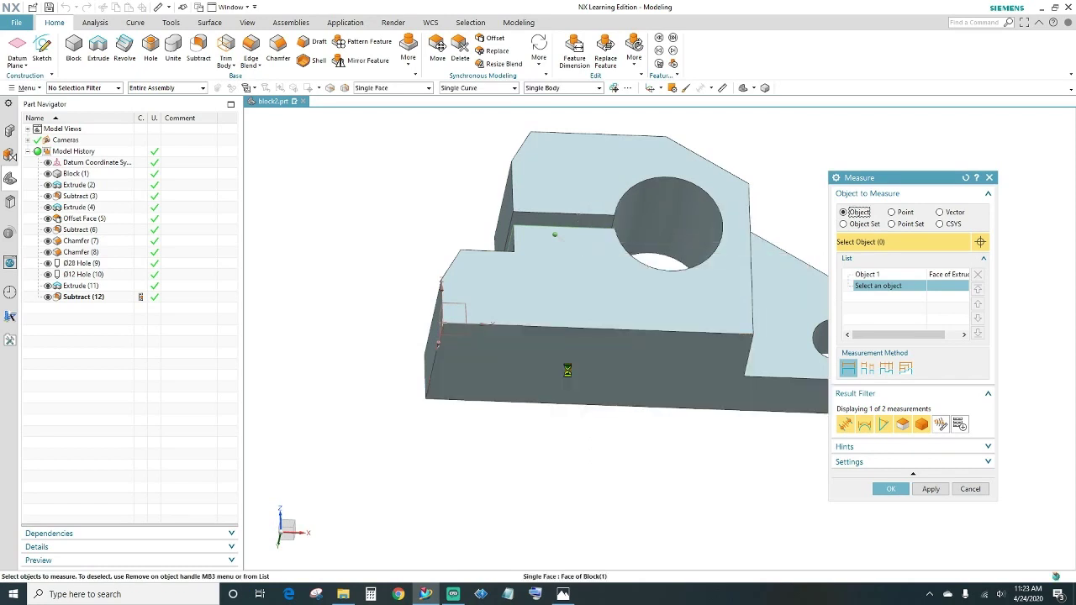
left_click(567, 371)
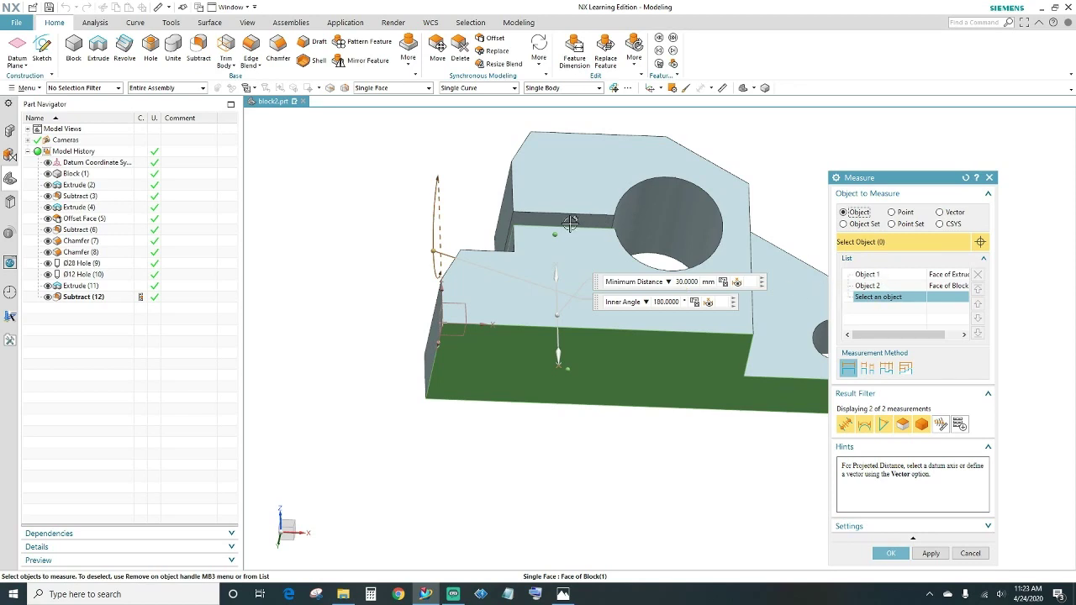
Measure from the block's bottom face to the slot's upper face instead, compare with the prj1 drawing, and close the measurement
left_click(879, 277)
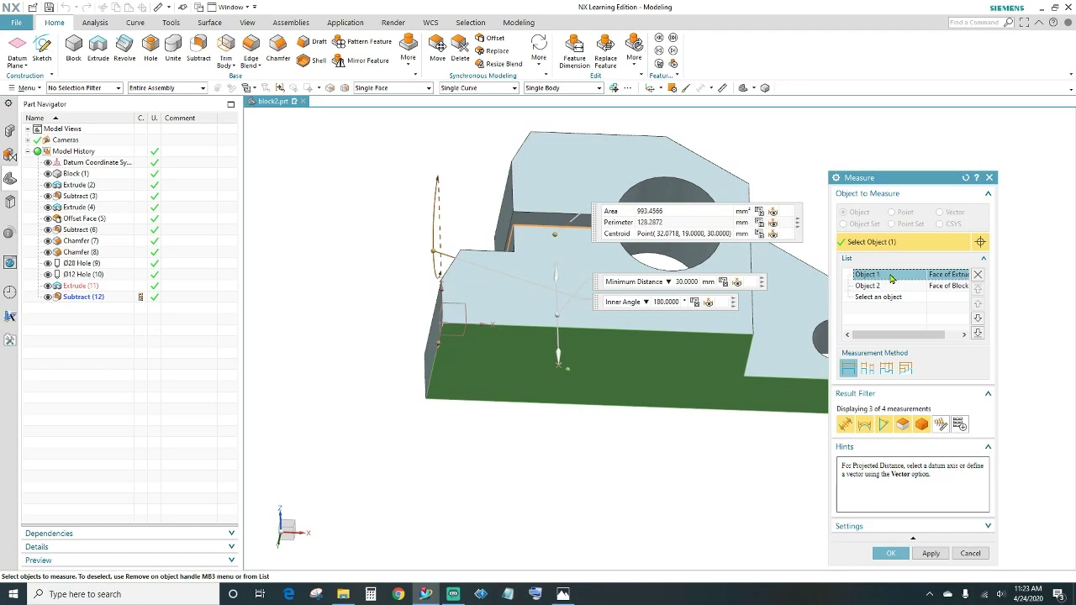
left_click(978, 274)
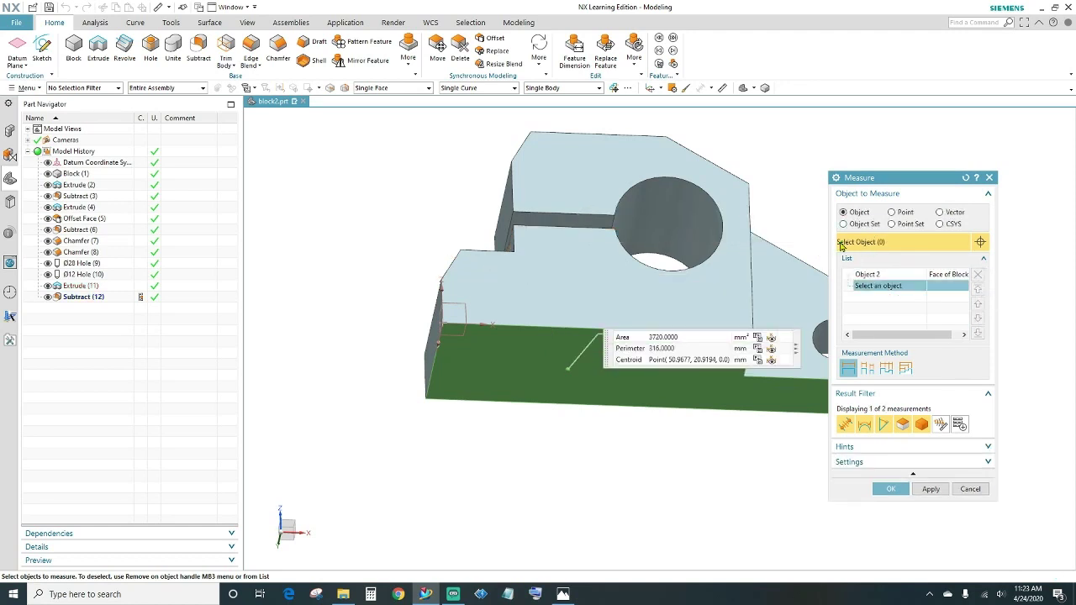
left_click(570, 220)
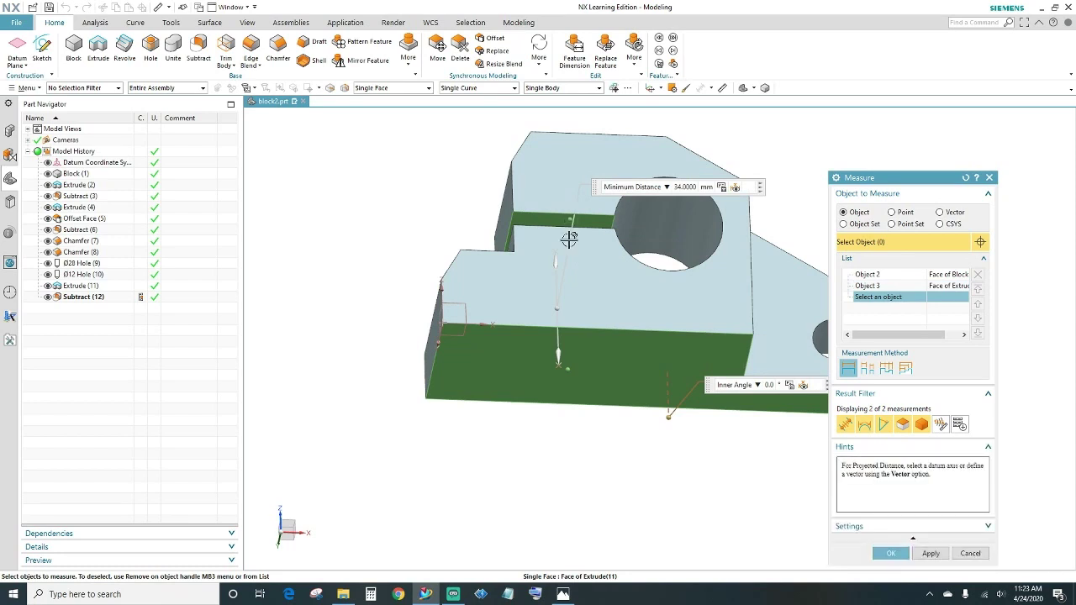
left_click(564, 594)
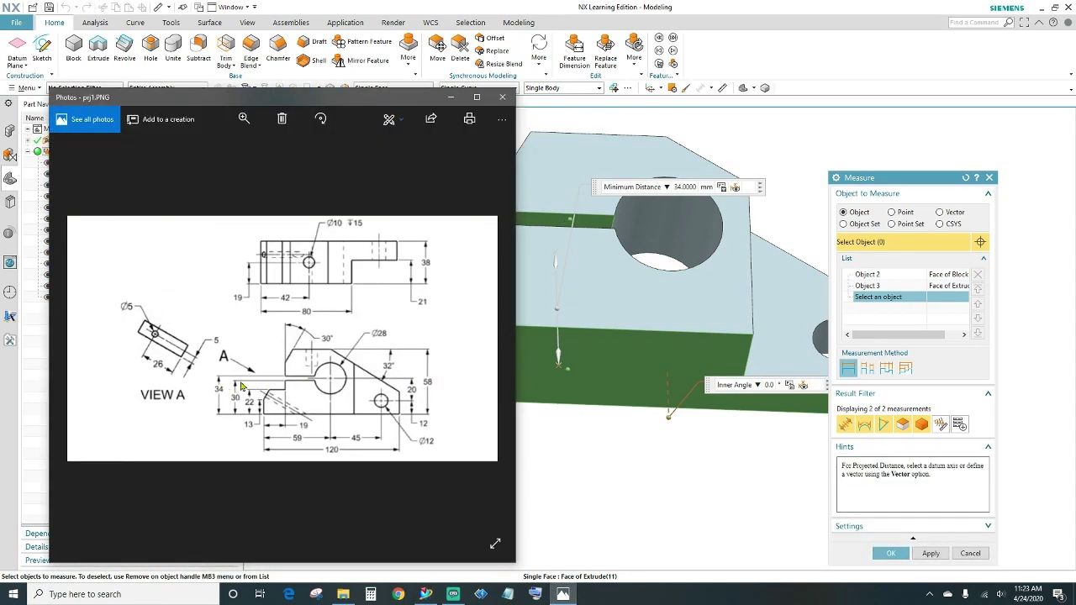
left_click(450, 97)
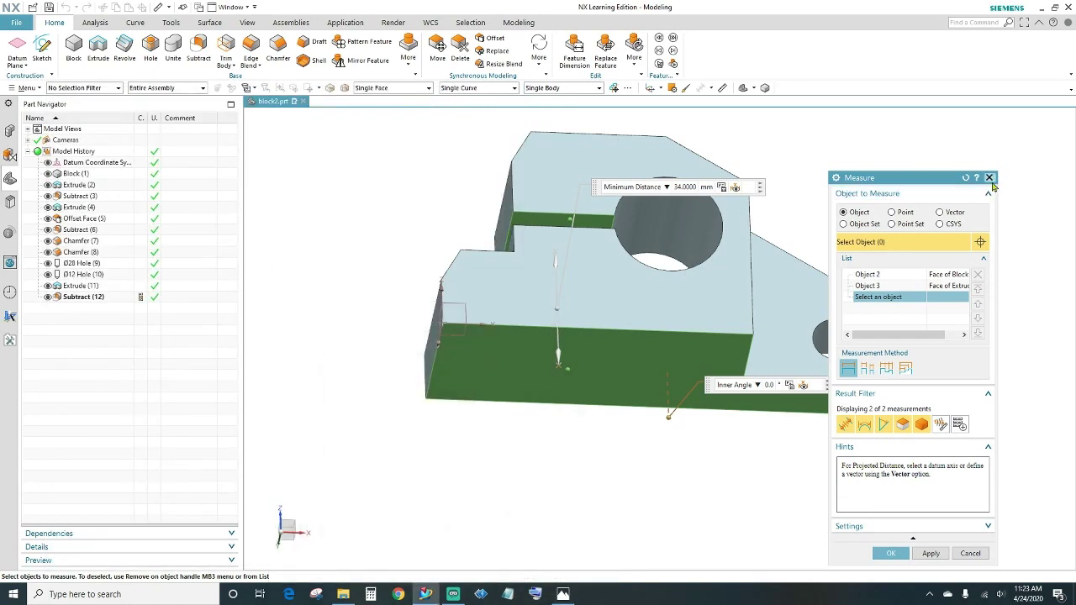
left_click(989, 177)
middle_click_drag(833, 175, 893, 221)
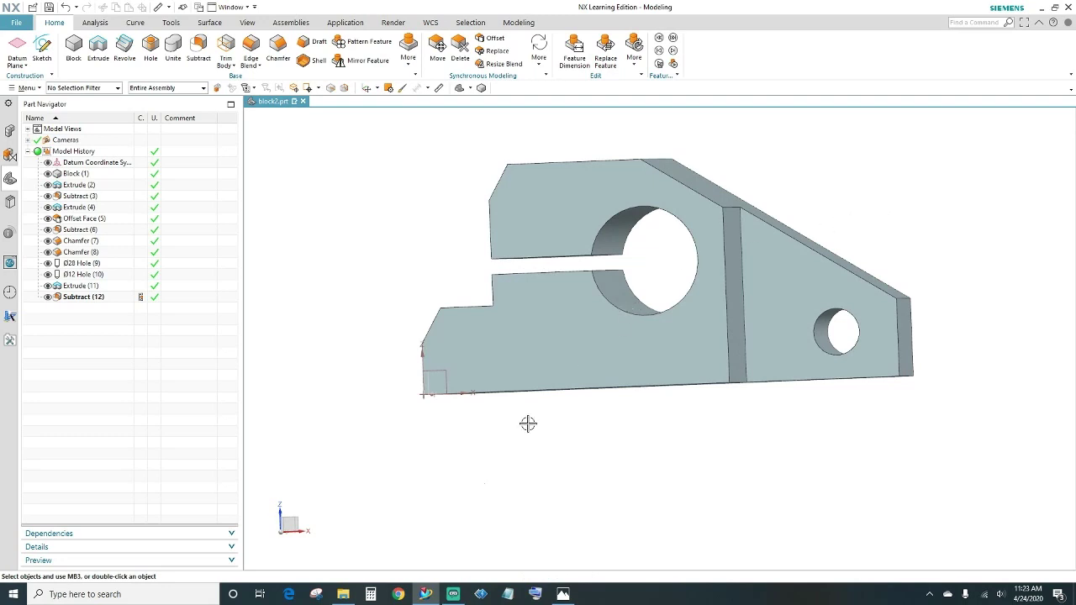
Check the 10 mm hole callout in the prj1 drawing and start a simple hole with its point on the clamp block's top face
left_click(565, 595)
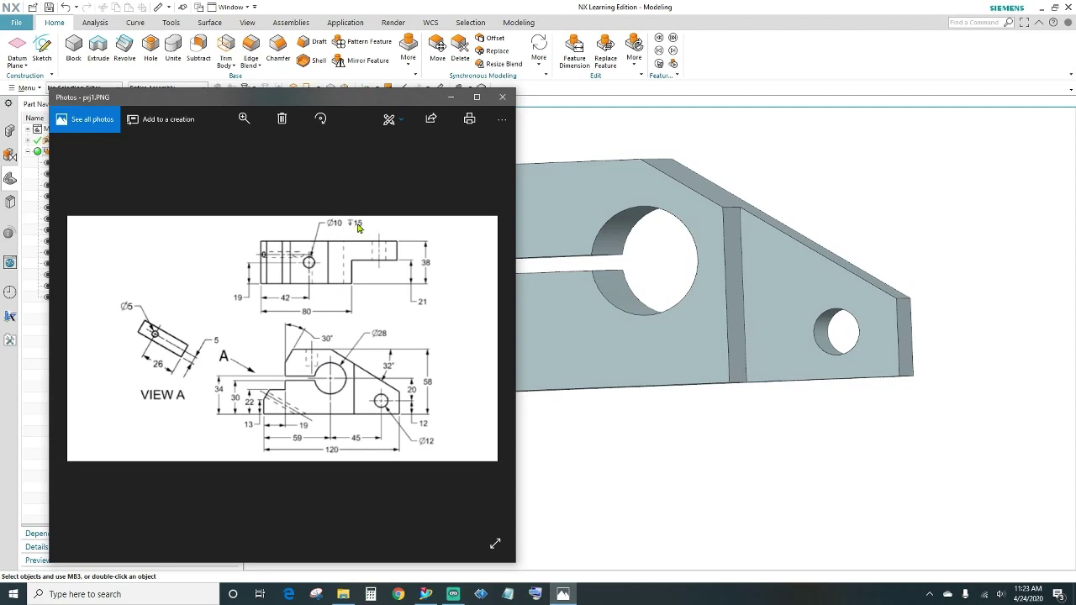
left_click(452, 99)
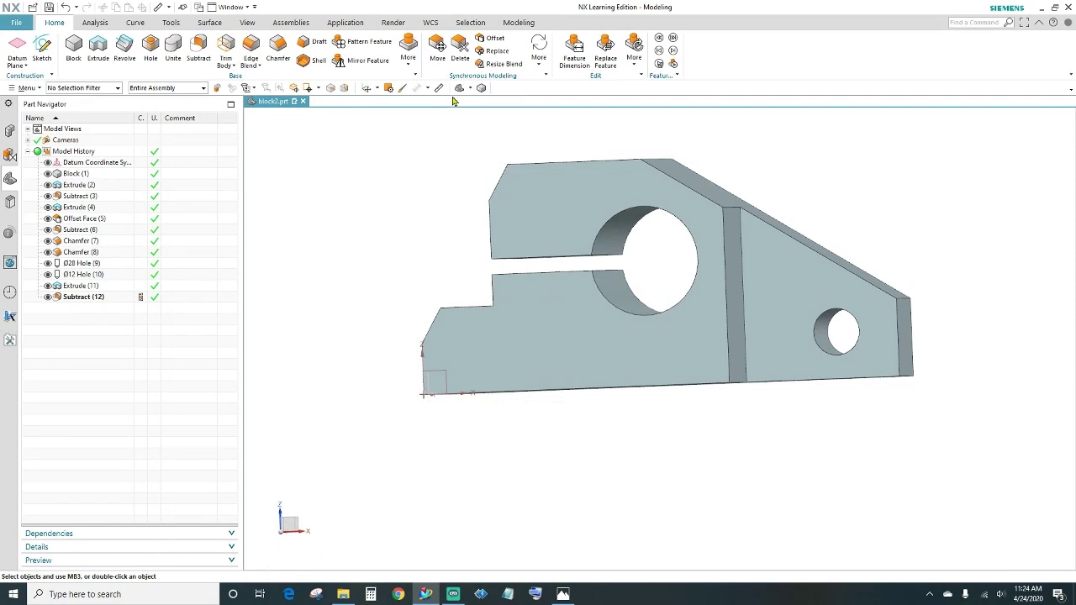
middle_click_drag(633, 446, 655, 431)
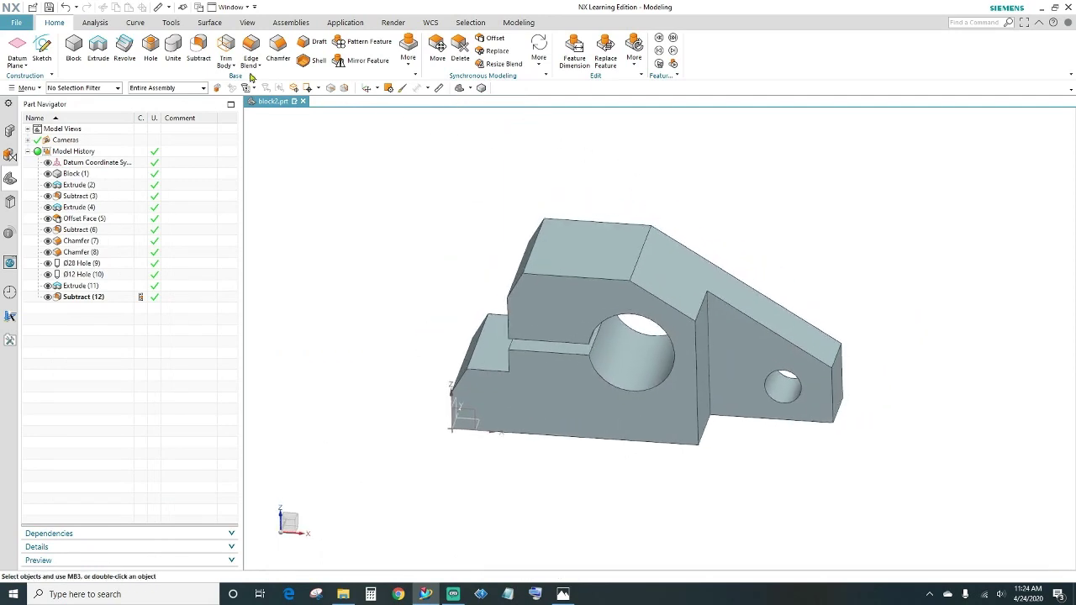
left_click(151, 44)
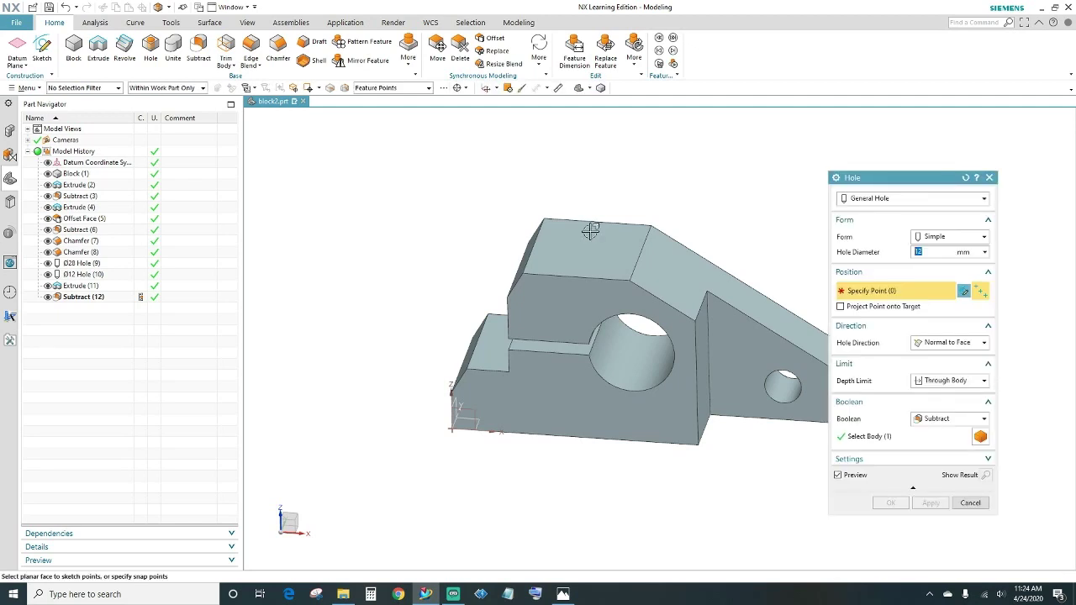
left_click(590, 232)
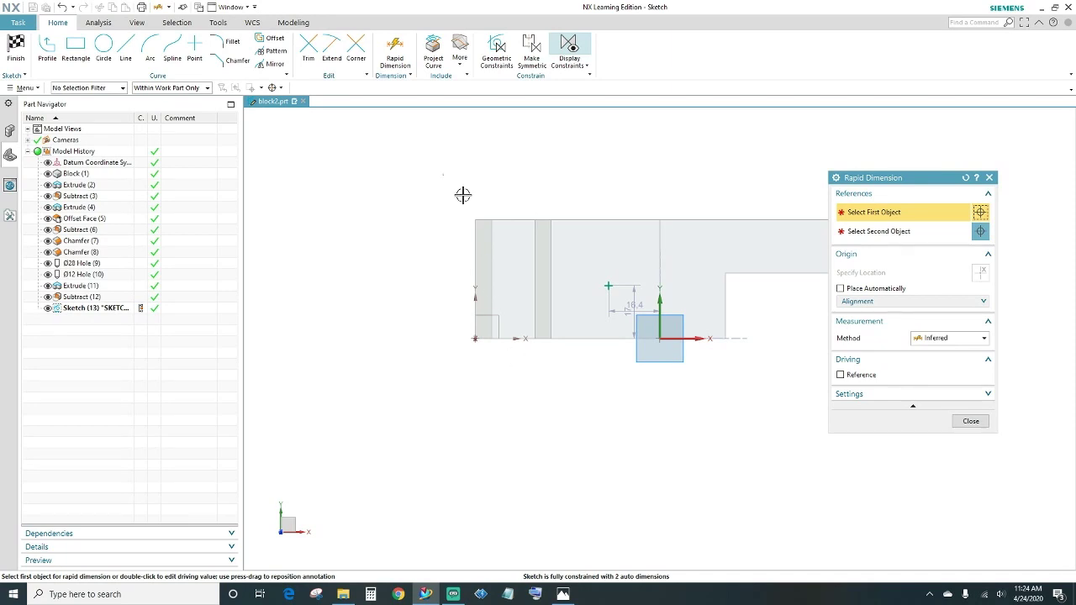
Dimension the hole point 42 mm from the vertical end face on the block's stepped, chamfered side
left_click(394, 55)
left_click(394, 56)
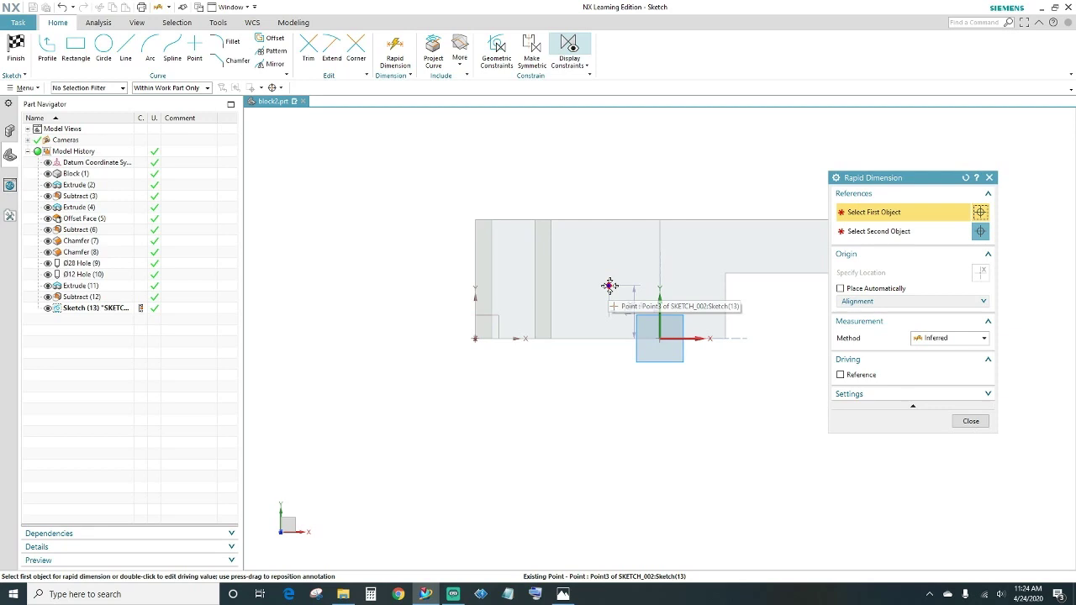
left_click(609, 286)
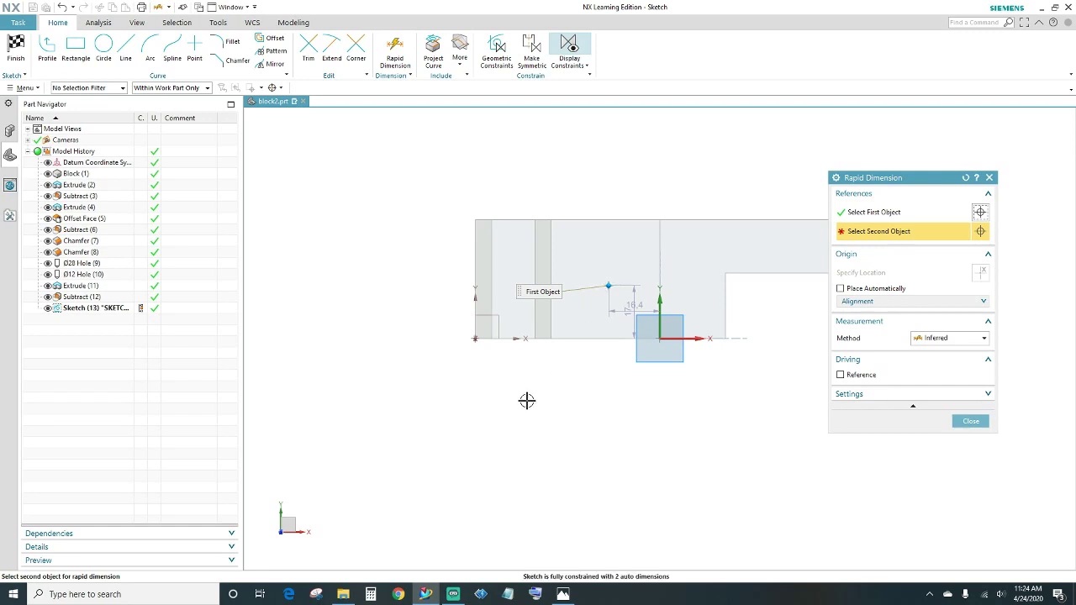
mouse_move(527, 396)
middle_mouse_down()
mouse_move(549, 387)
mouse_move(485, 307)
middle_mouse_up()
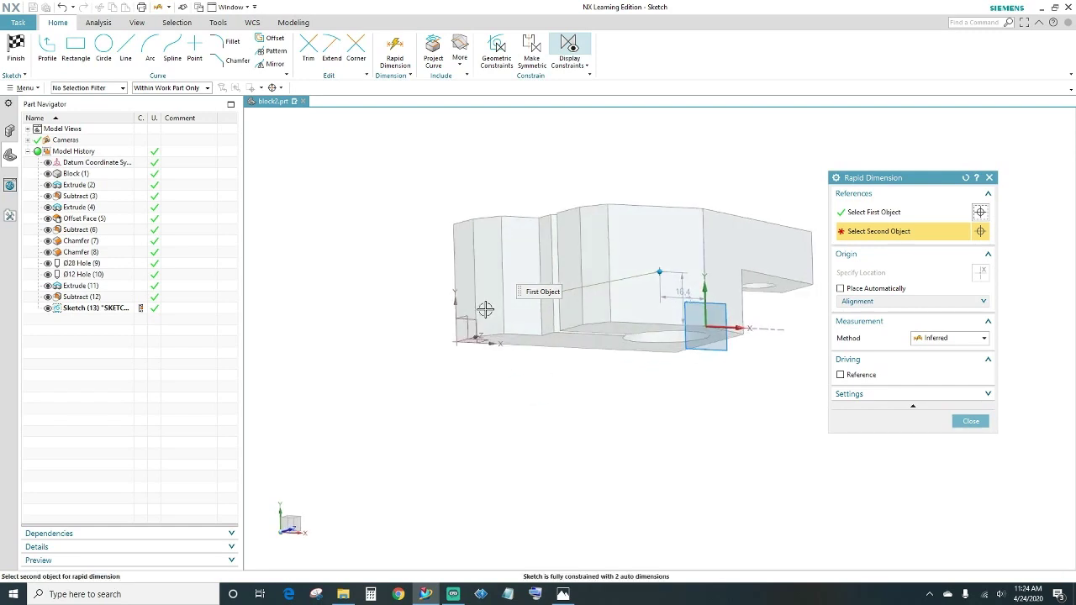
left_click(454, 272)
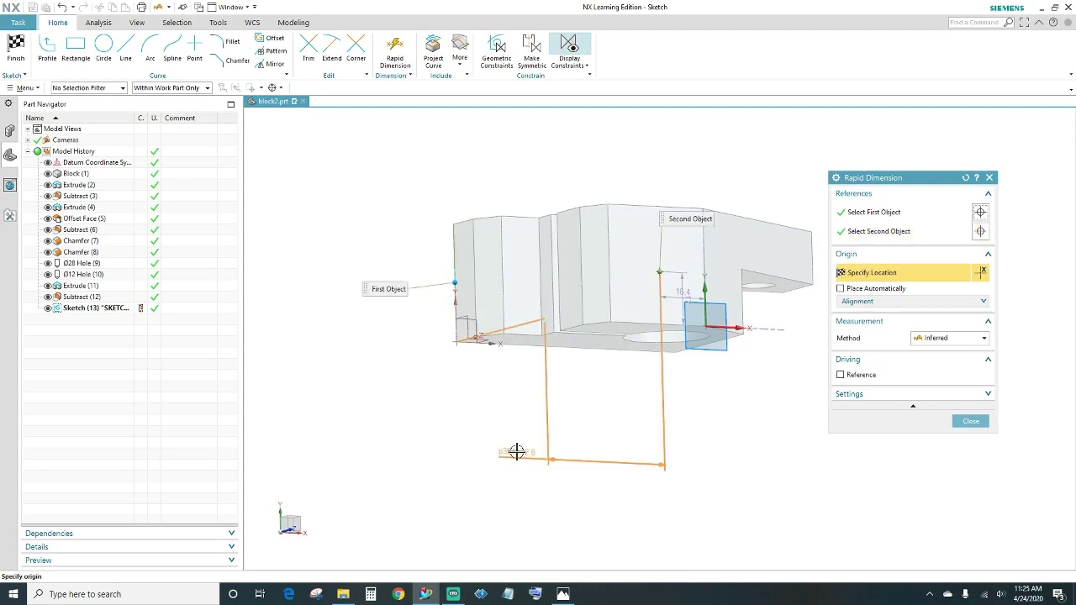
left_click(516, 452)
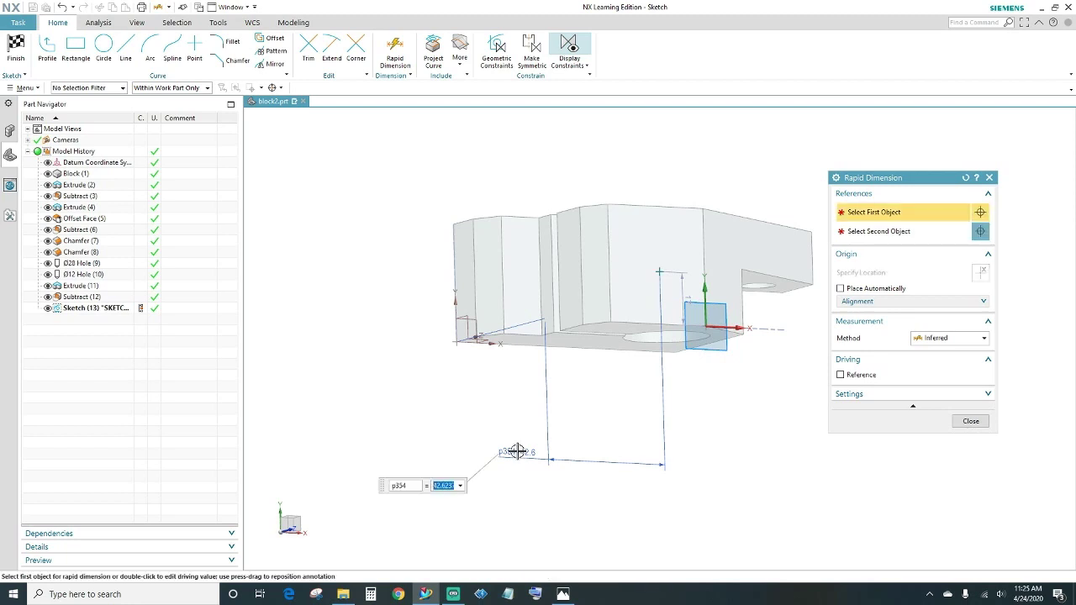
type("42")
key("Return")
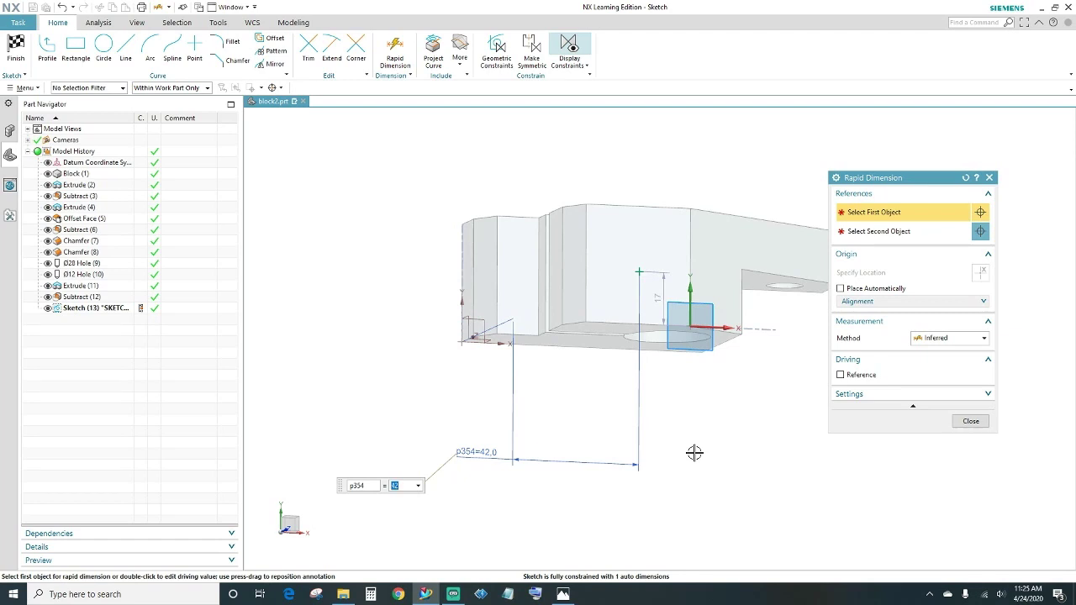
Dimension the hole point 19 mm from the block's front edge and finish the sketch
middle_click_drag(677, 408, 651, 413)
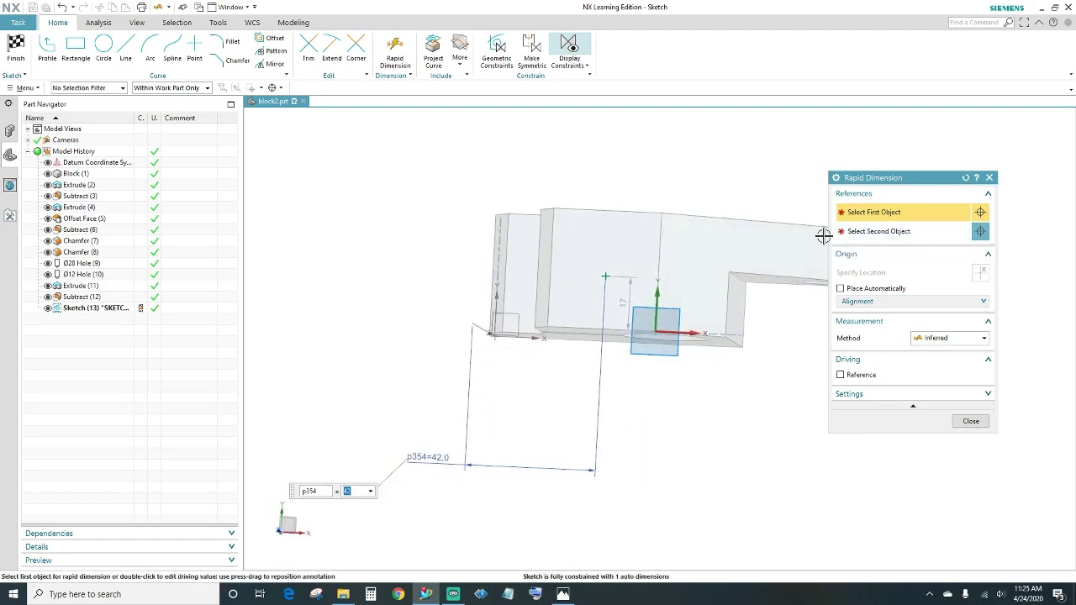
left_click(605, 277)
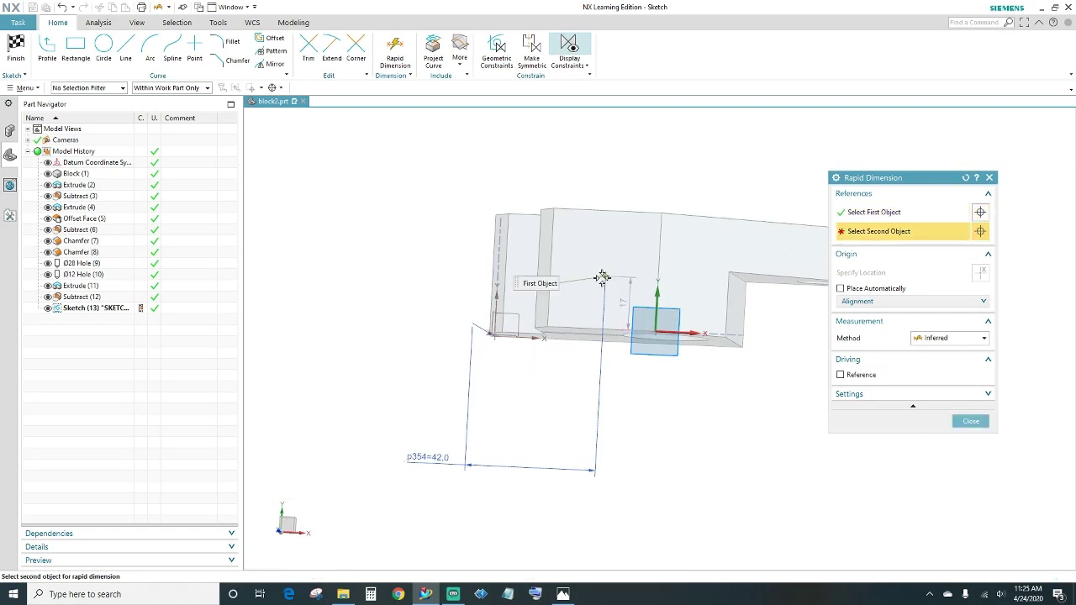
left_click(579, 328)
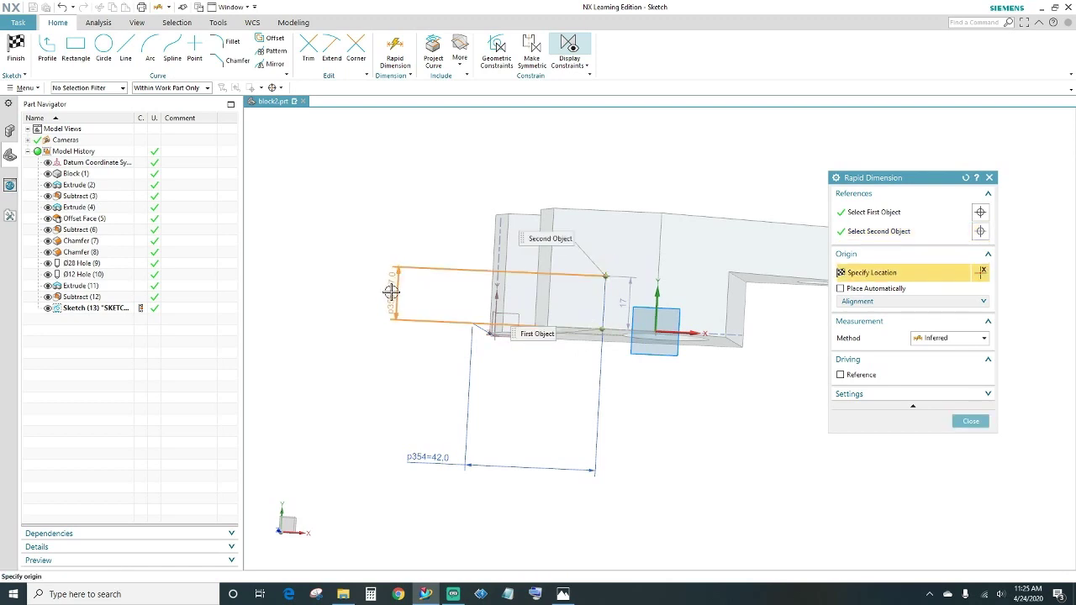
left_click(390, 292)
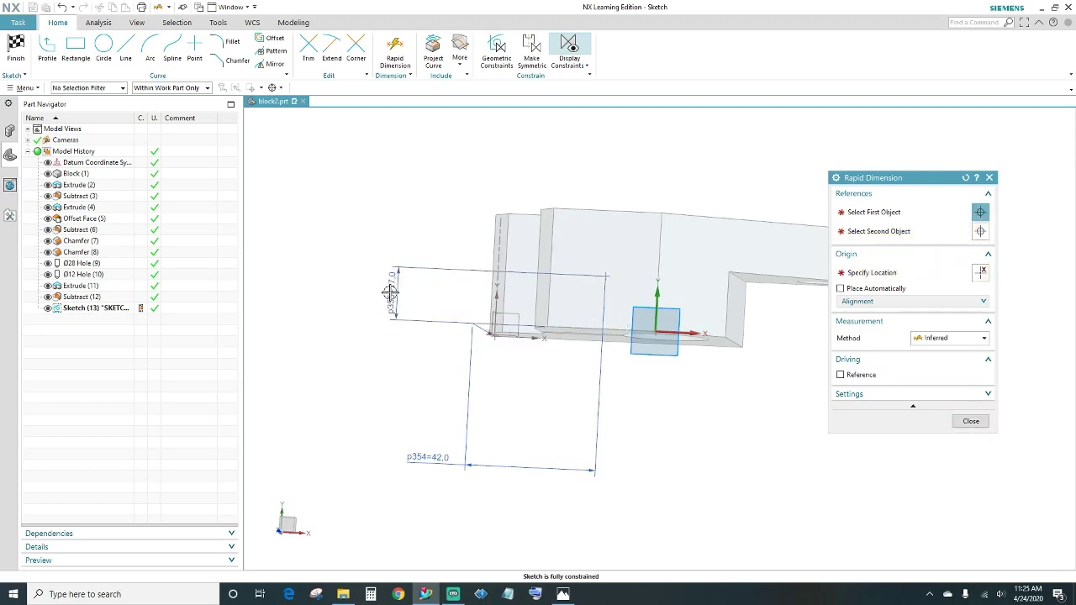
type("19")
key("Return")
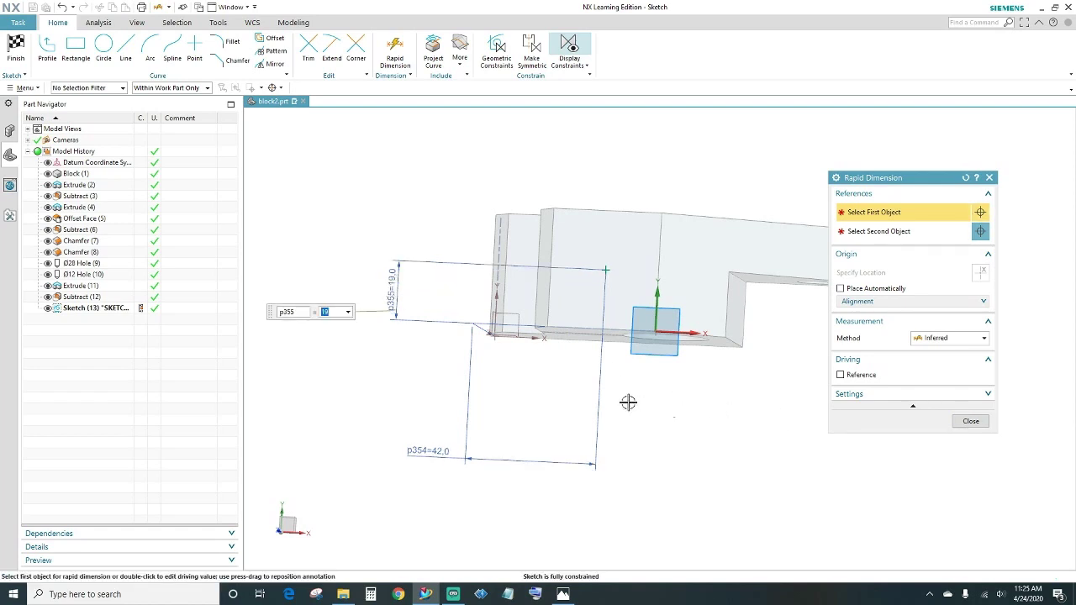
left_click(970, 421)
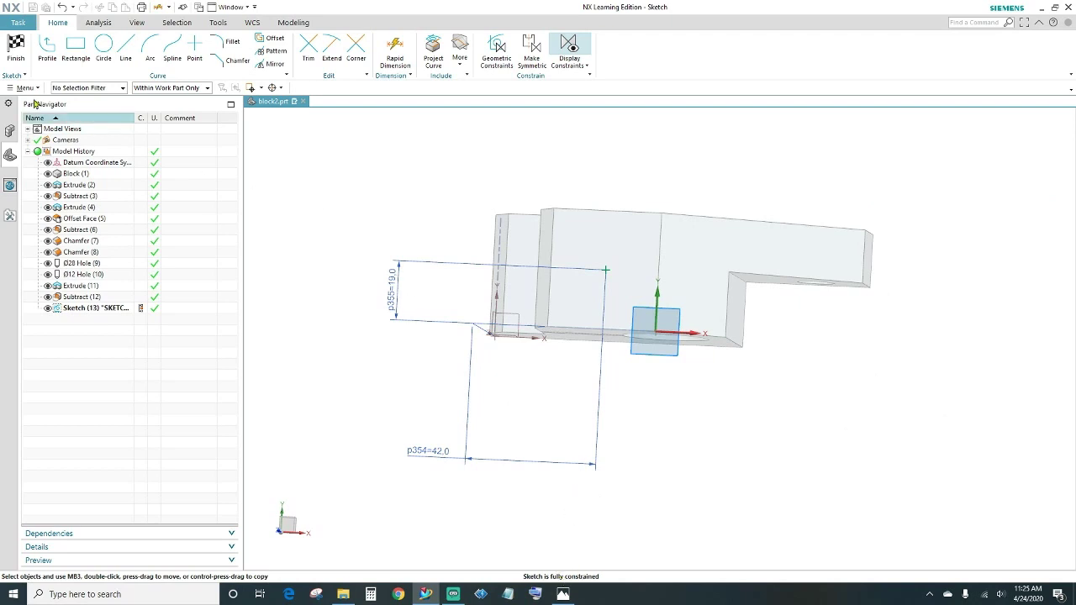
left_click(15, 54)
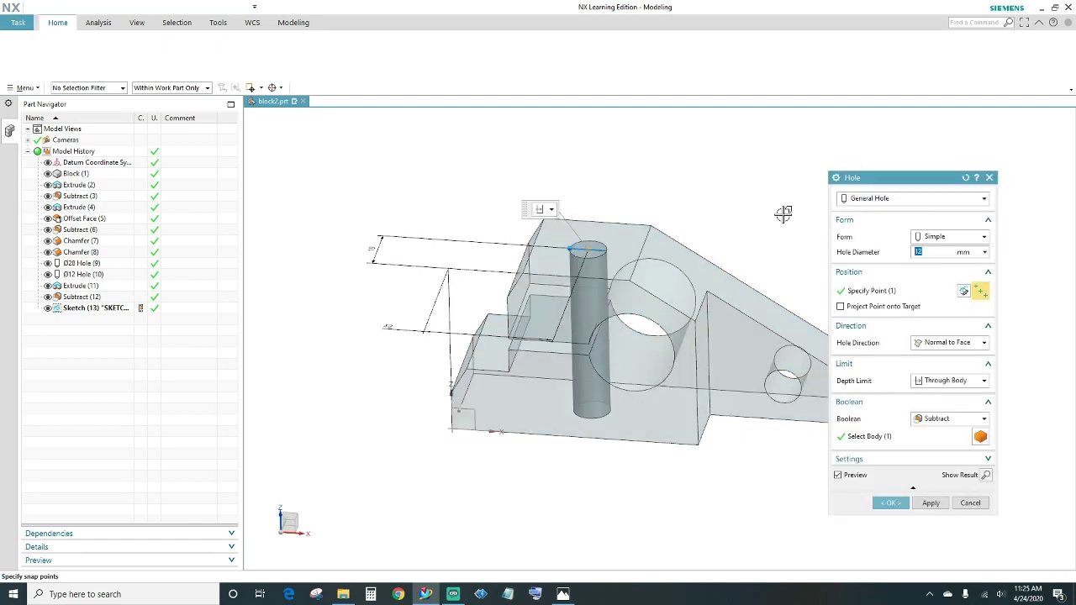
Create the top hole with a 10 mm diameter, a depth limit by value of 15 mm and a 0° tip angle
type("10")
key("Return")
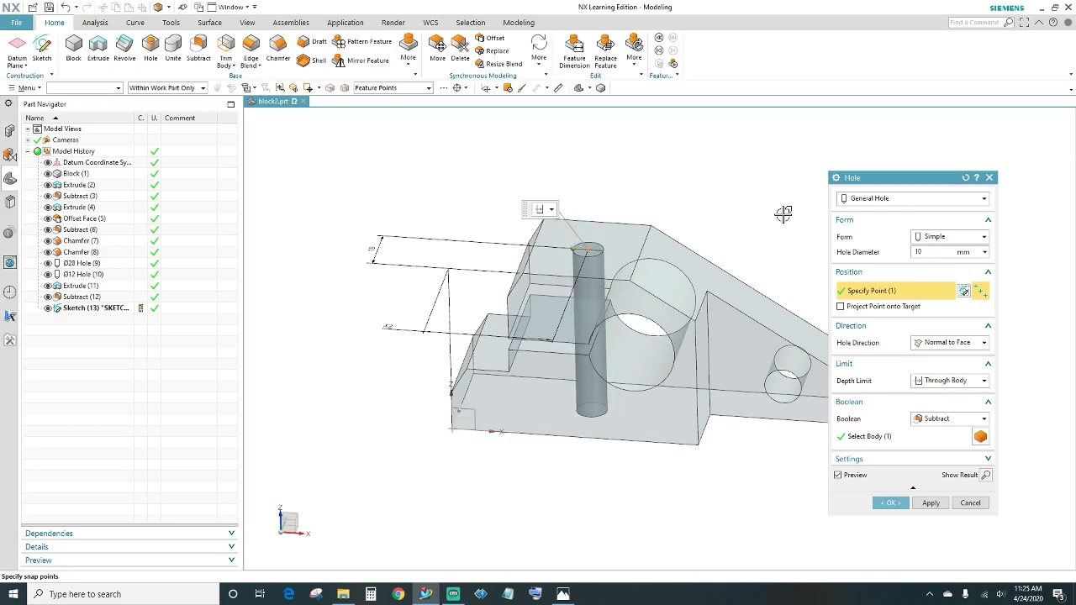
left_click(985, 382)
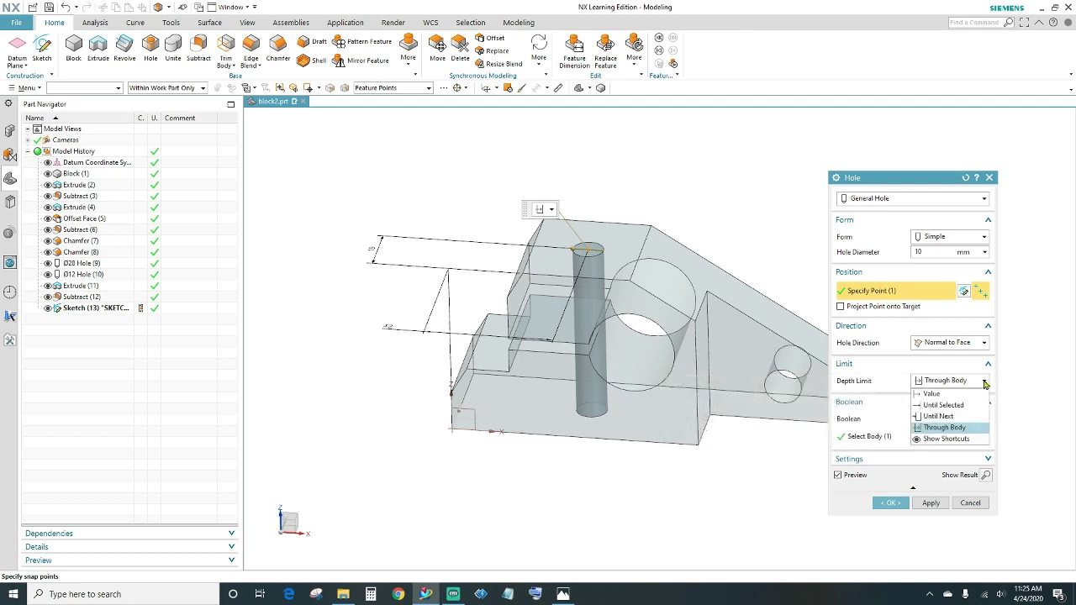
left_click(933, 393)
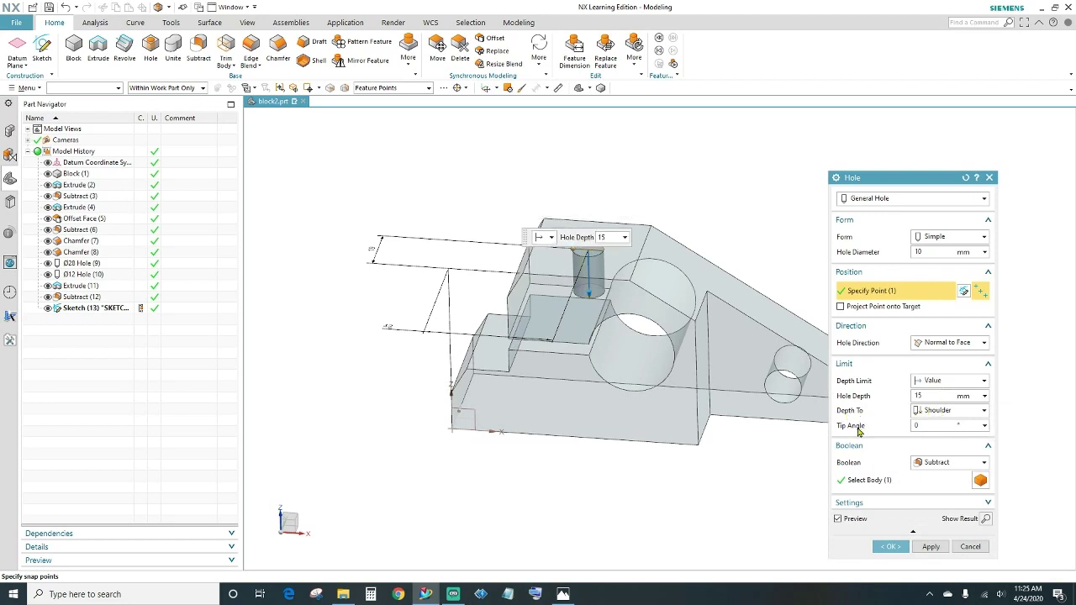
left_click(931, 426)
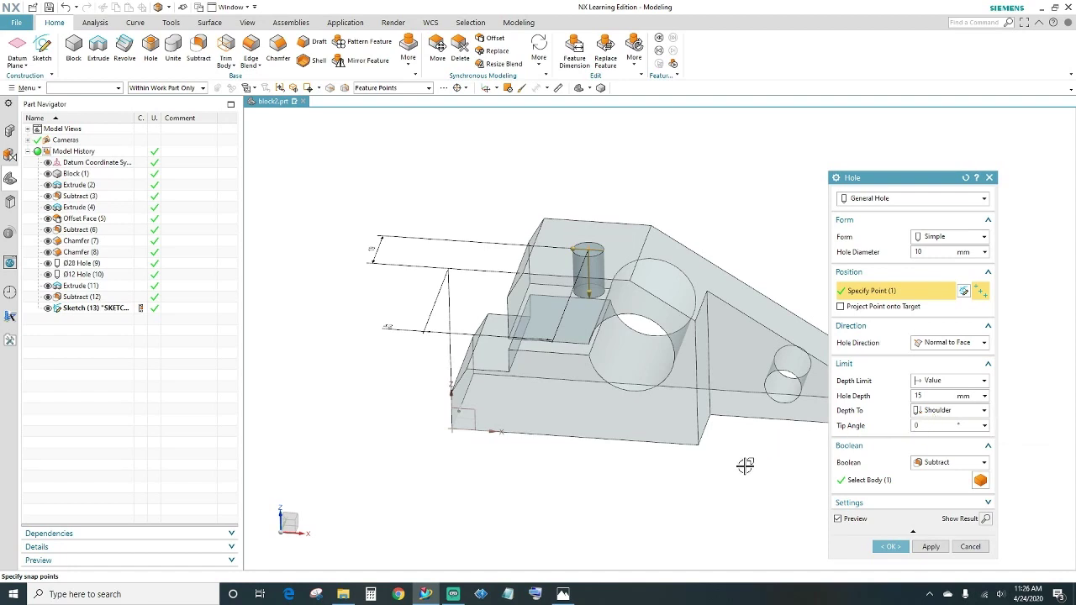
middle_click_drag(744, 463, 750, 454)
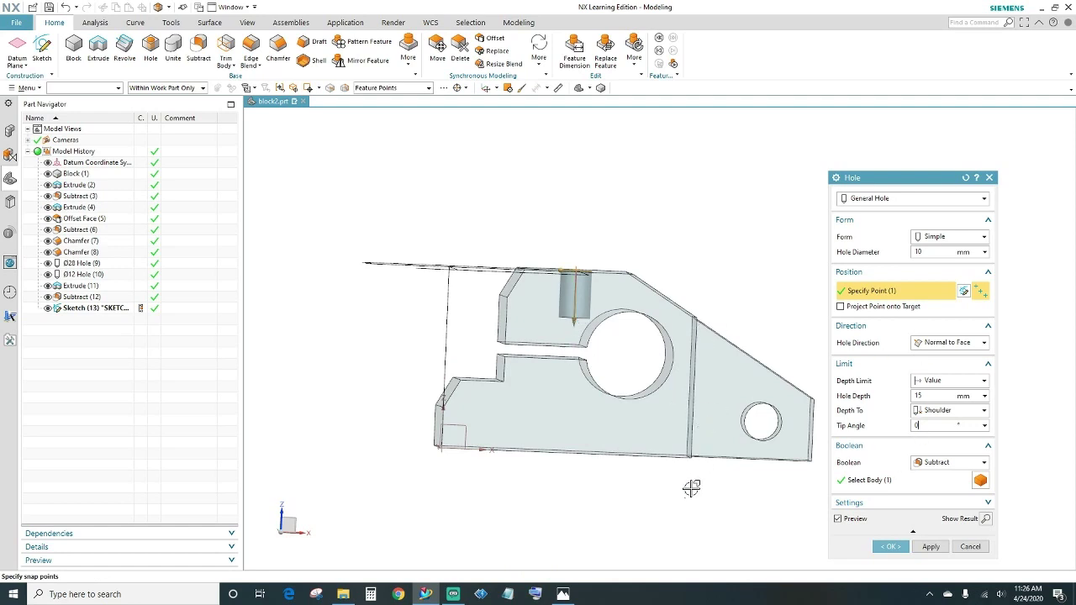
left_click(892, 547)
mouse_move(796, 254)
middle_mouse_down()
mouse_move(783, 309)
mouse_move(795, 257)
mouse_move(747, 298)
mouse_move(780, 308)
middle_mouse_up()
scroll(791, 283, "down", 1)
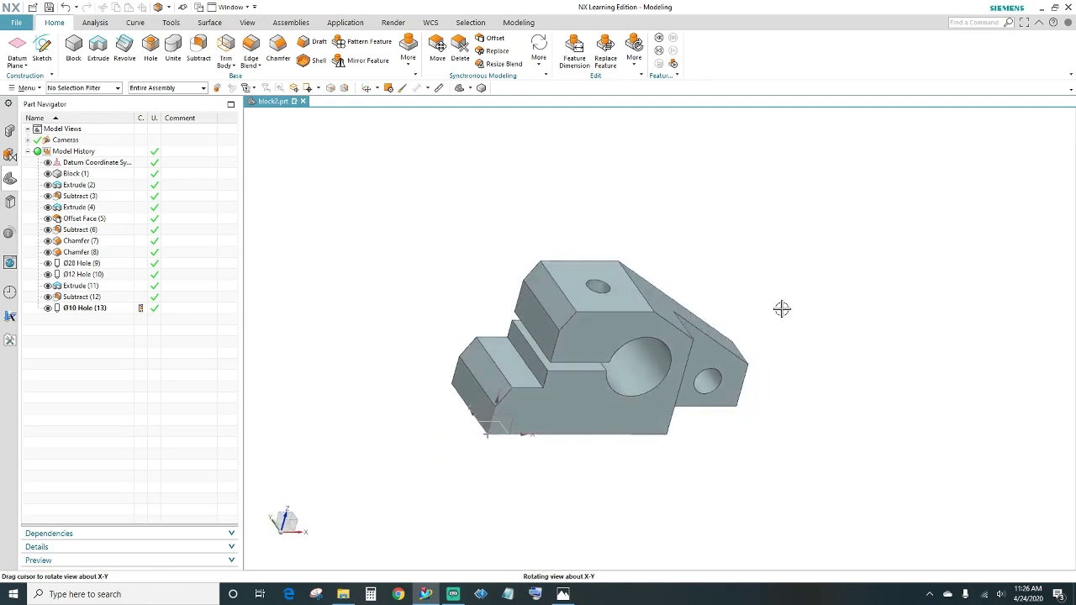
Check View A in the prj1 drawing and start a hole with its point on the sloped face of the lower chamfer
left_click(559, 594)
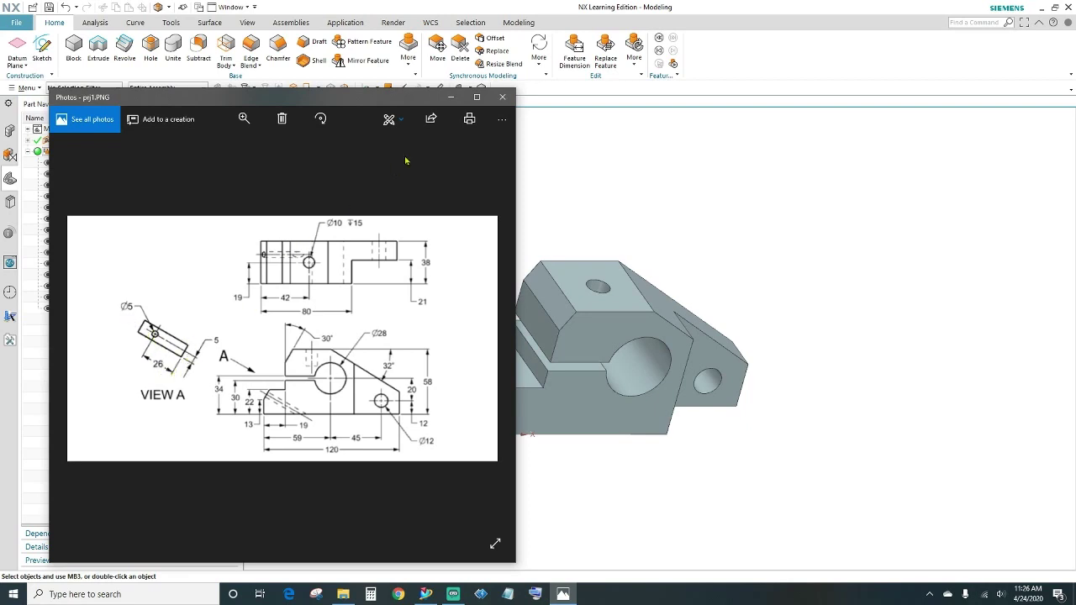
left_click(451, 99)
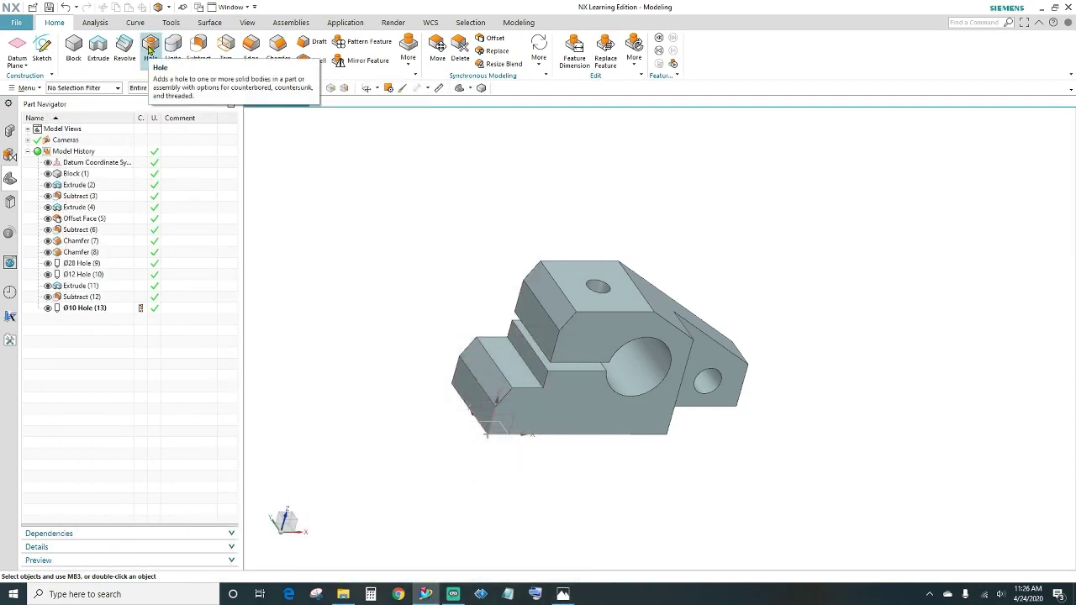
left_click(150, 48)
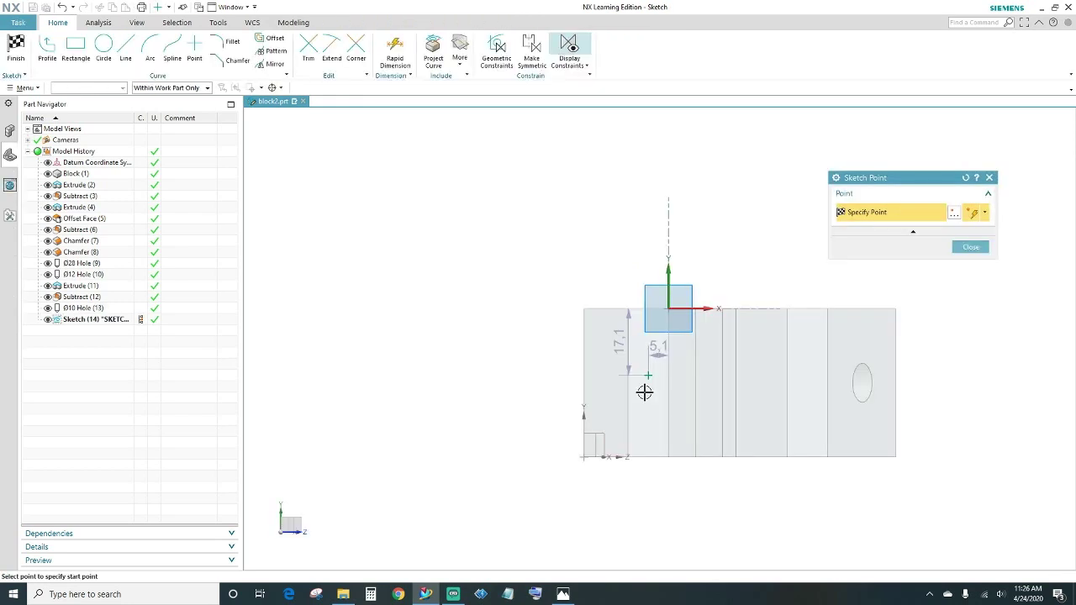
Dimension the new hole point 5 mm from the lower edge of the chamfer face
scroll(643, 393, "up", 4)
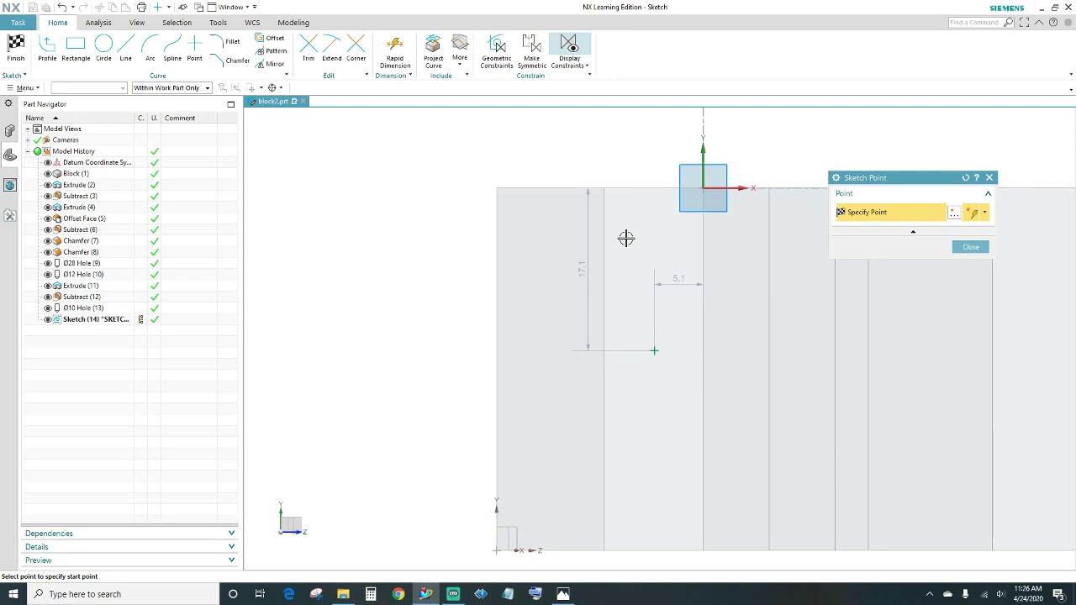
left_click(395, 63)
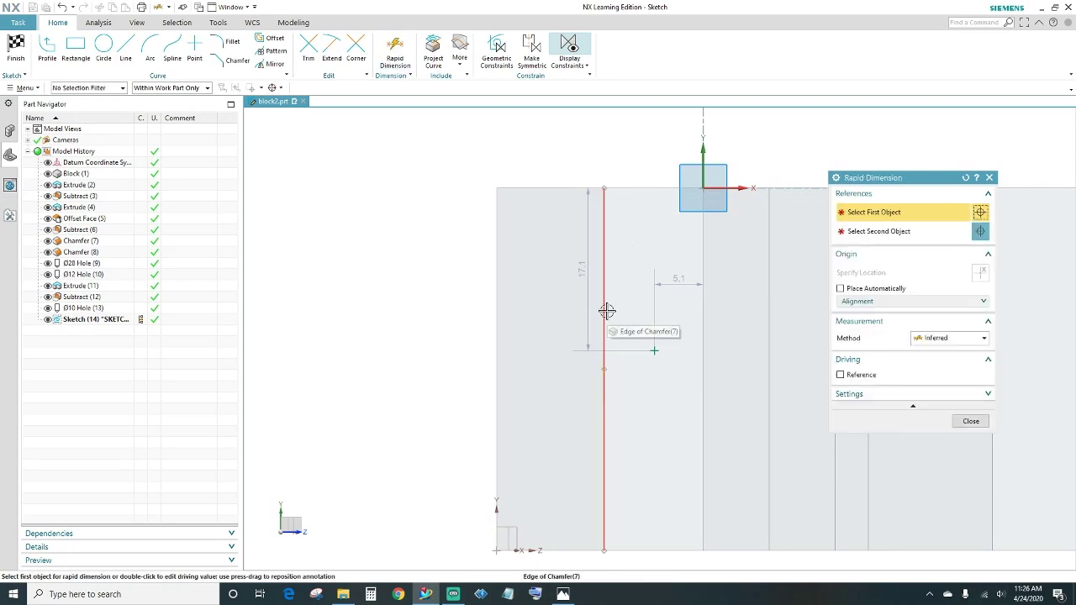
left_click(605, 312)
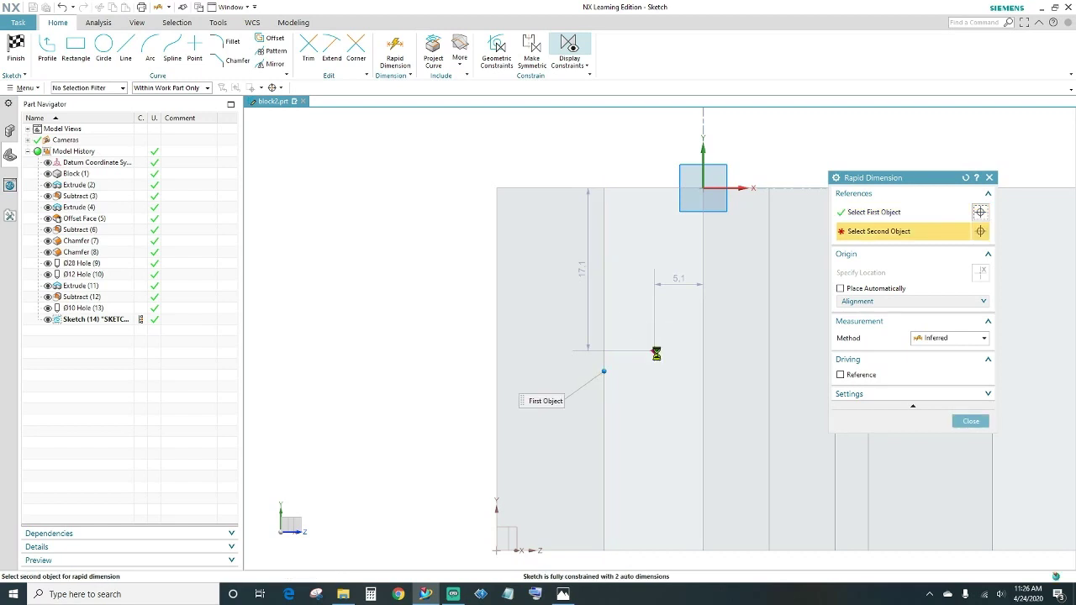
left_click(656, 354)
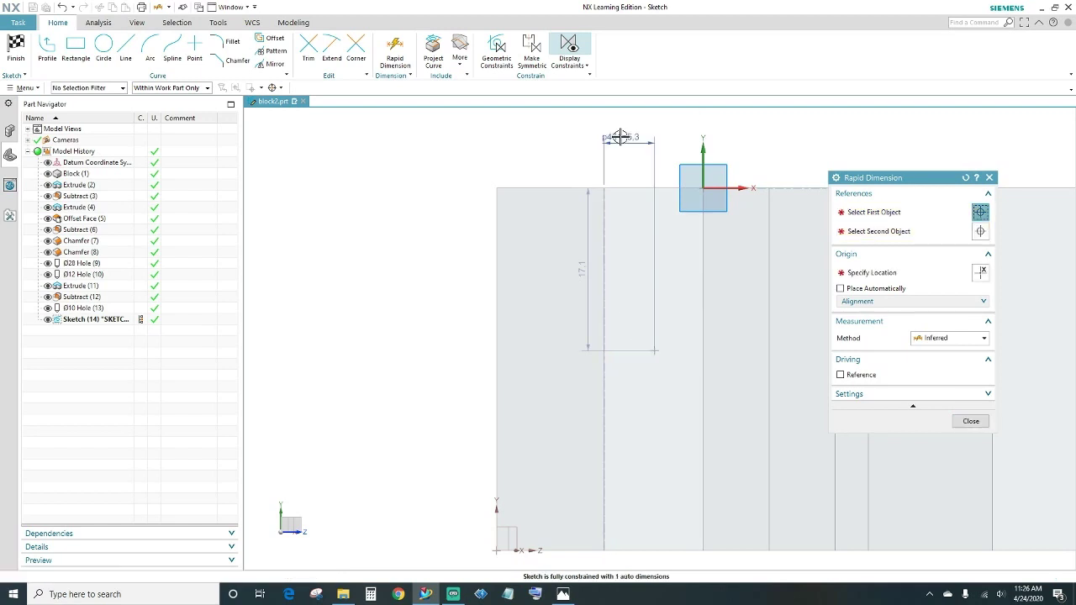
left_click(620, 136)
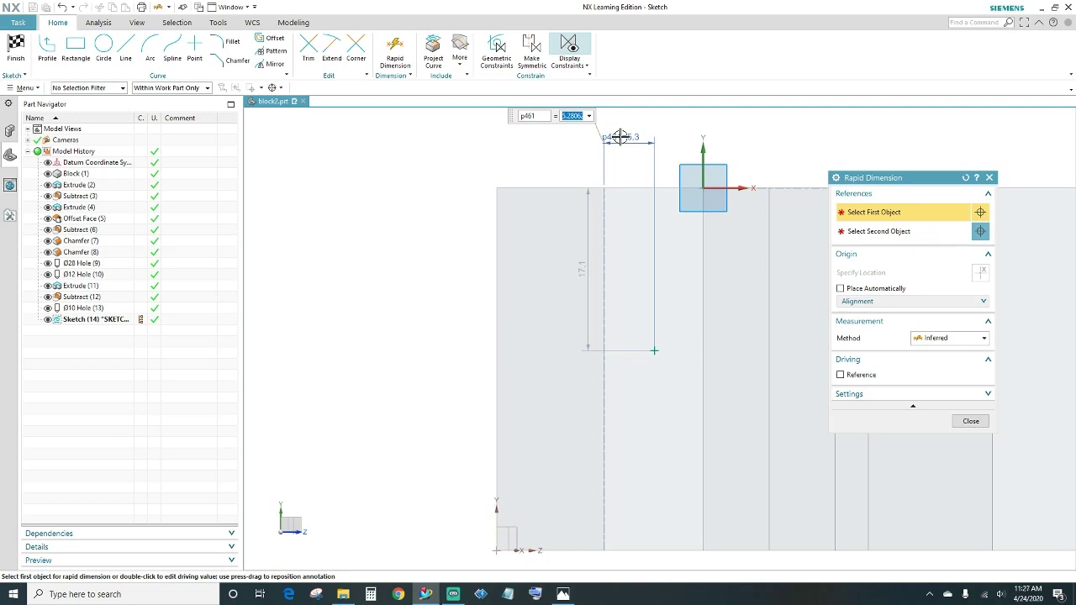
type("5")
key("Return")
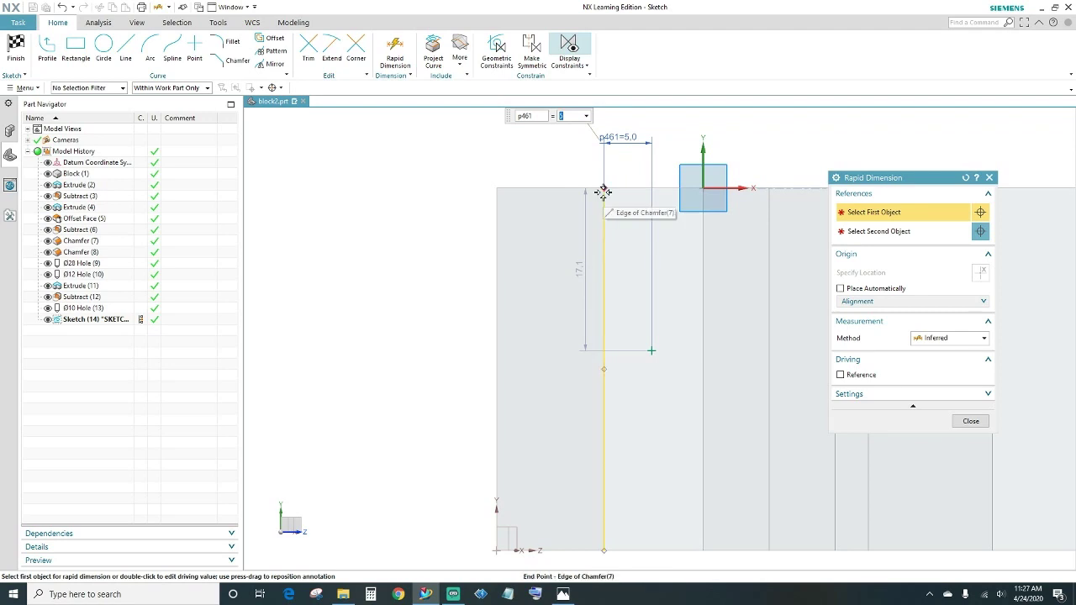
Dimension the hole point 26 mm from the front edge of the chamfer face and finish the sketch
scroll(701, 356, "down", 1)
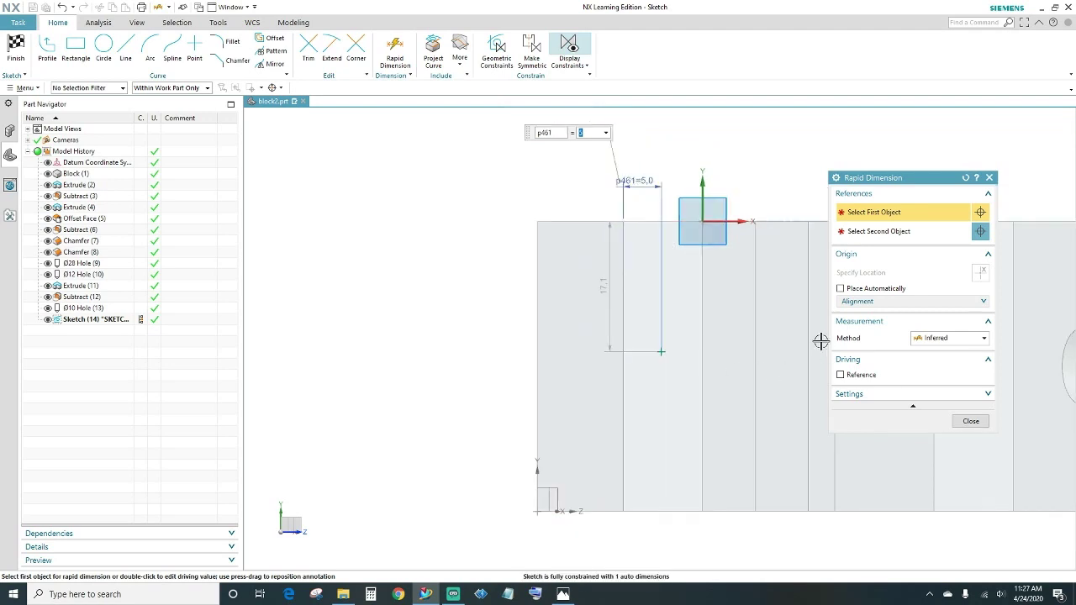
left_click(660, 353)
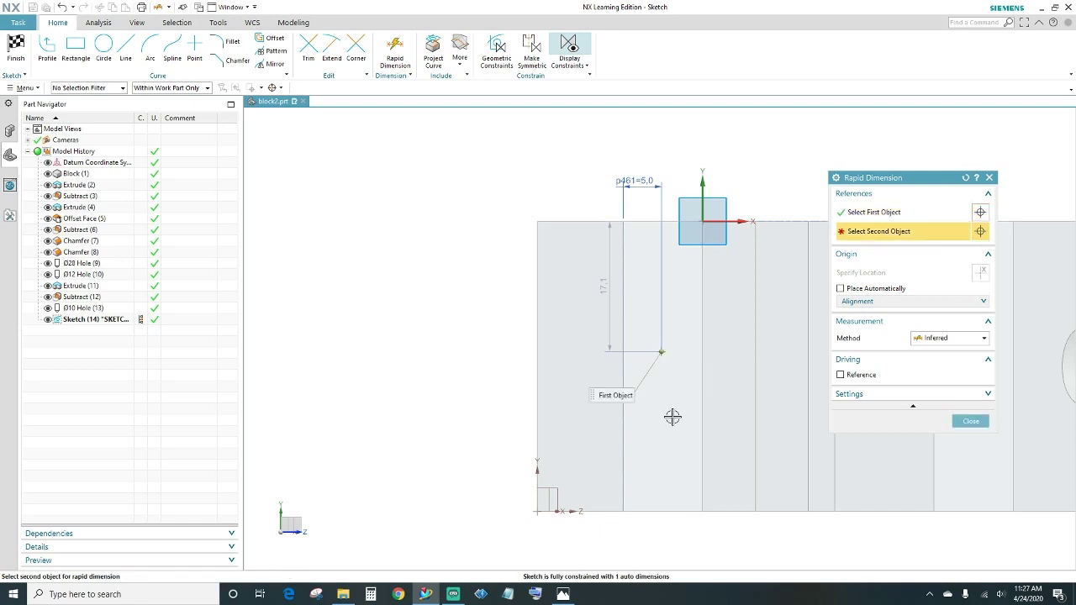
left_click(653, 511)
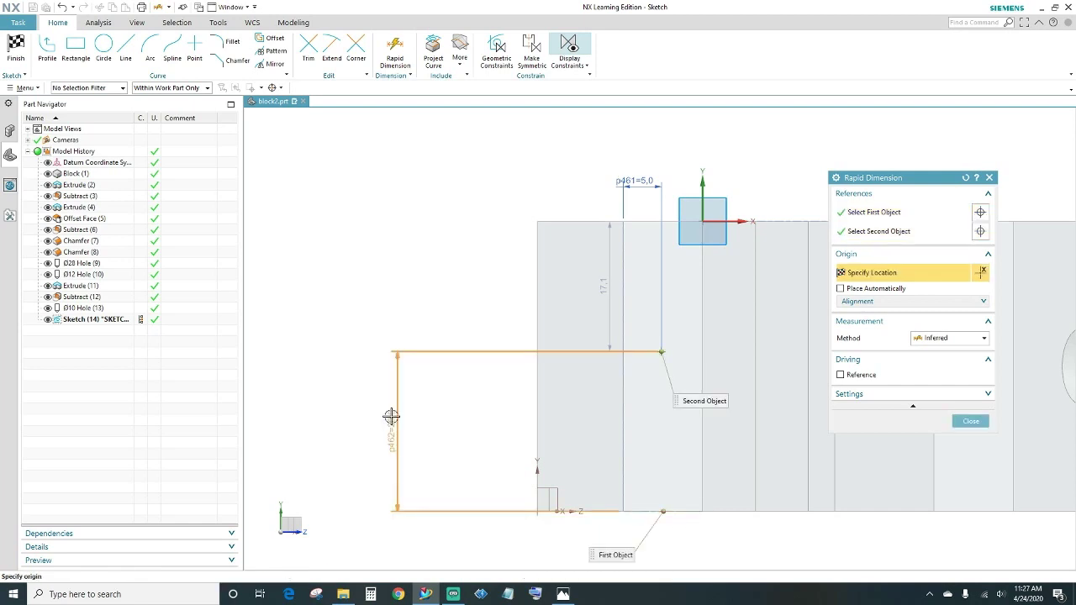
left_click(391, 416)
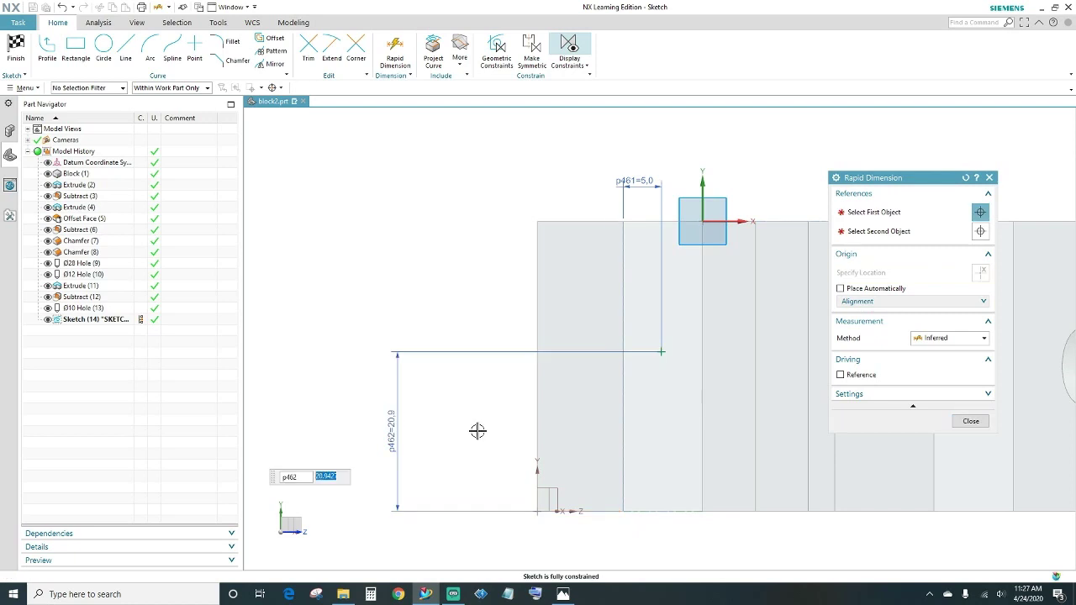
type("26")
key("Return")
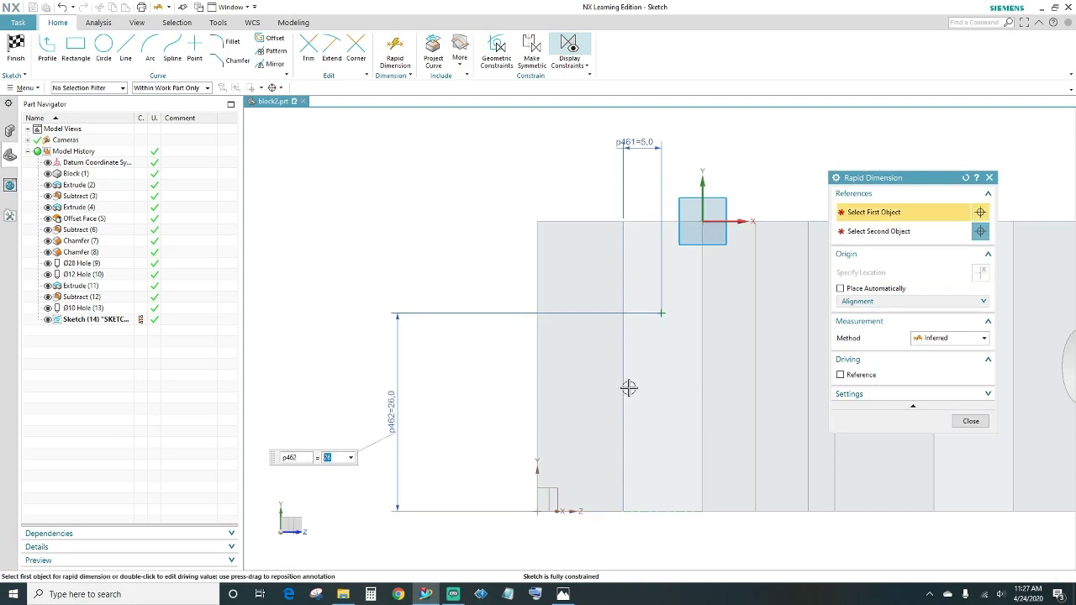
left_click(962, 419)
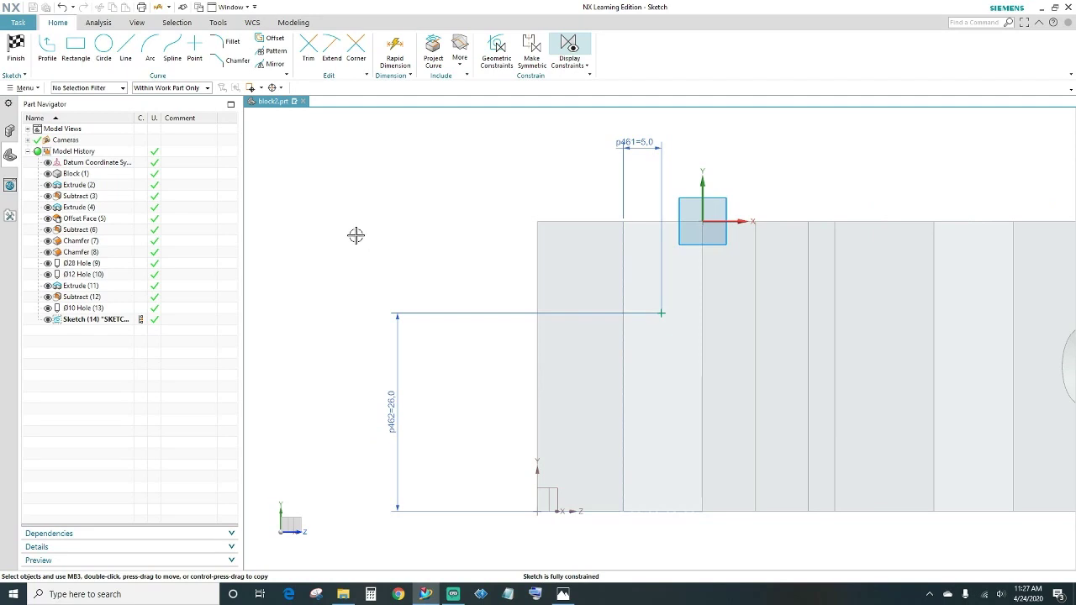
left_click(14, 44)
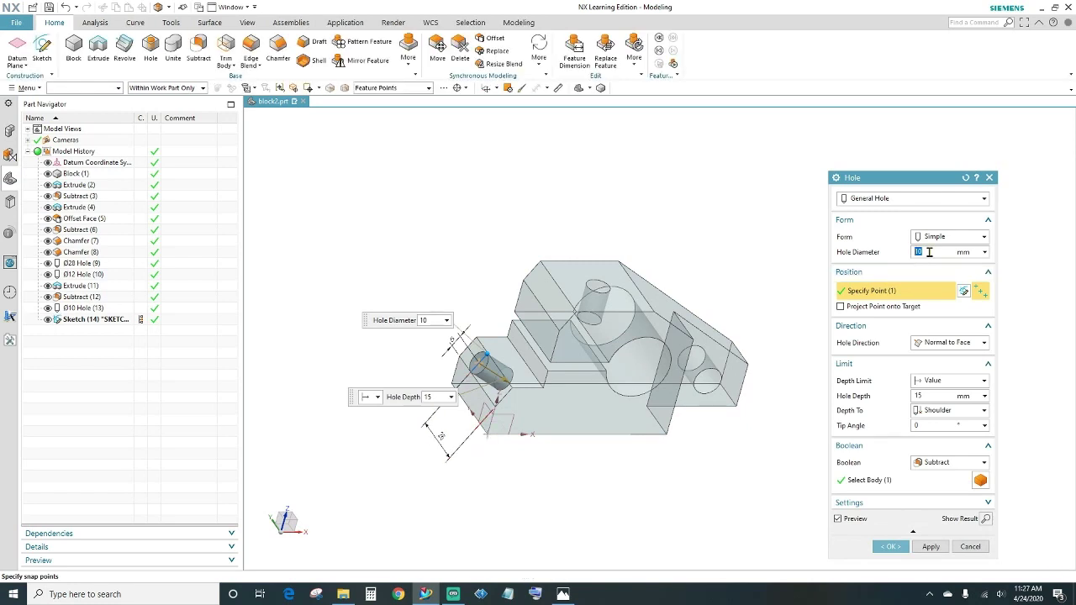
Create the angled hole on the lower chamfer with a 5 mm diameter and a Through Body depth limit
key("Return")
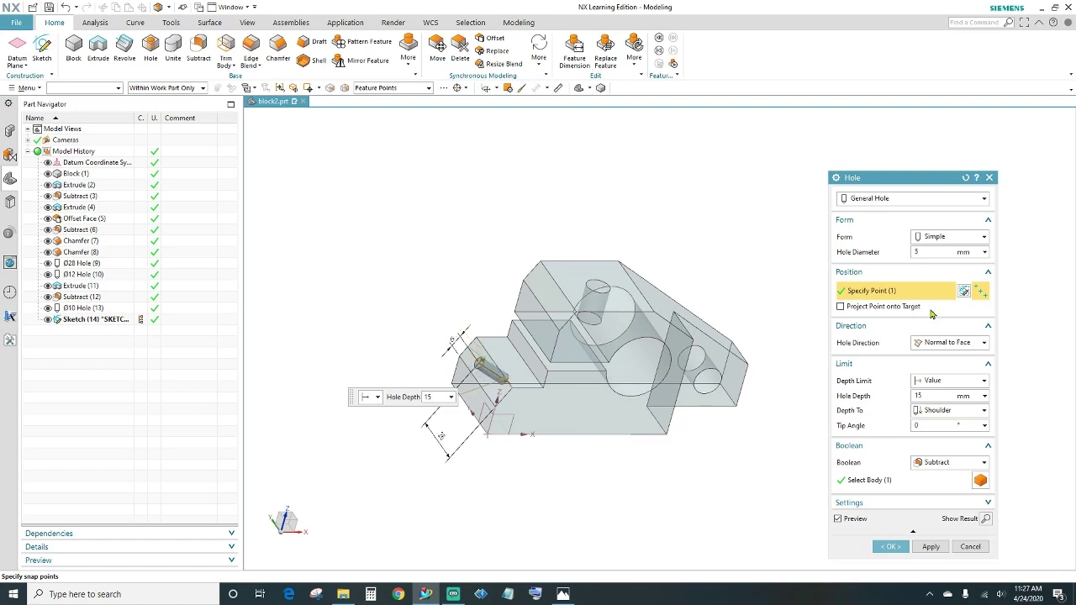
left_click(931, 380)
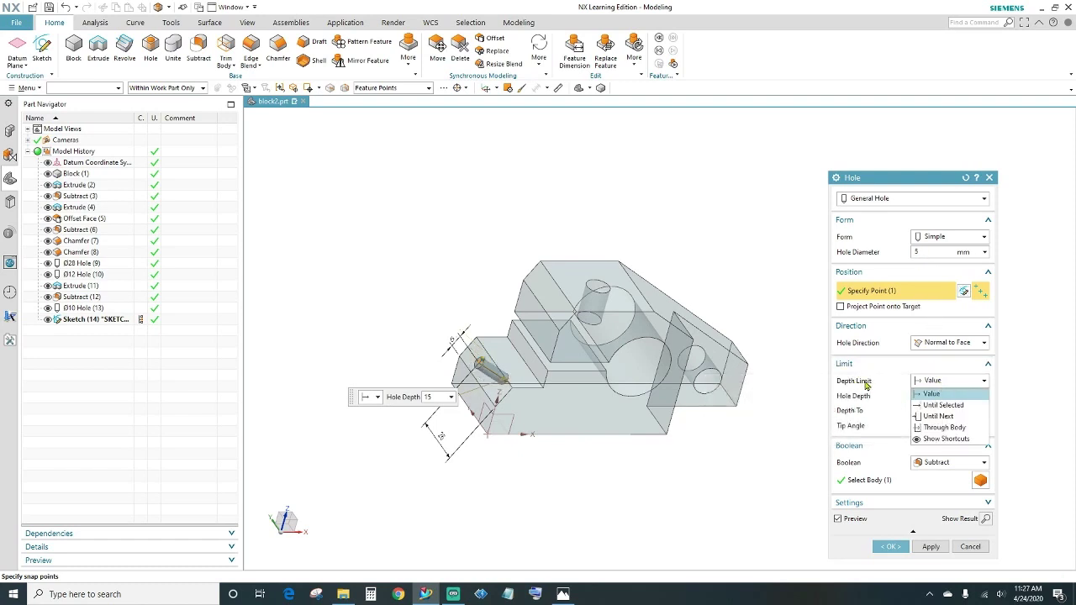
left_click(945, 427)
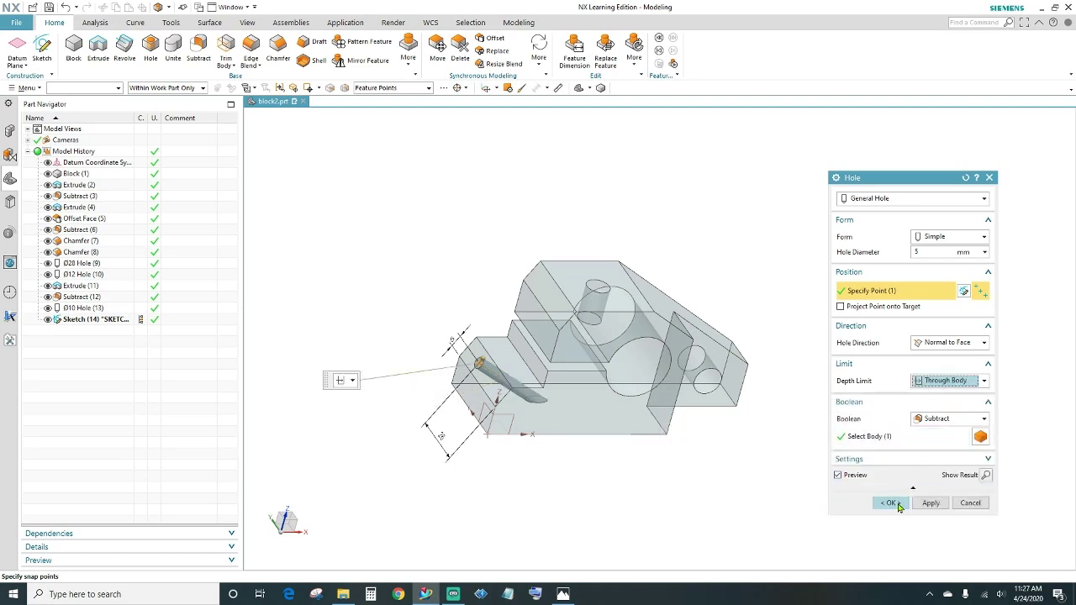
left_click(892, 503)
mouse_move(807, 441)
middle_mouse_down()
mouse_move(819, 348)
mouse_move(793, 354)
mouse_move(833, 375)
mouse_move(840, 396)
mouse_move(798, 435)
middle_mouse_up()
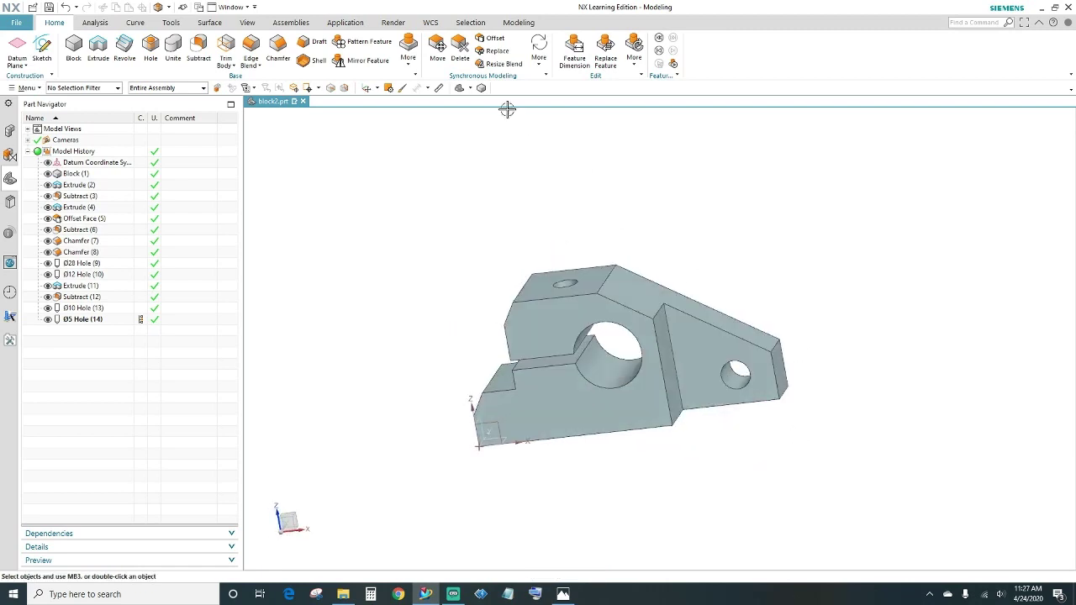
Display the block in a wireframe style and inspect the internal paths of its holes from several sides
left_click(243, 23)
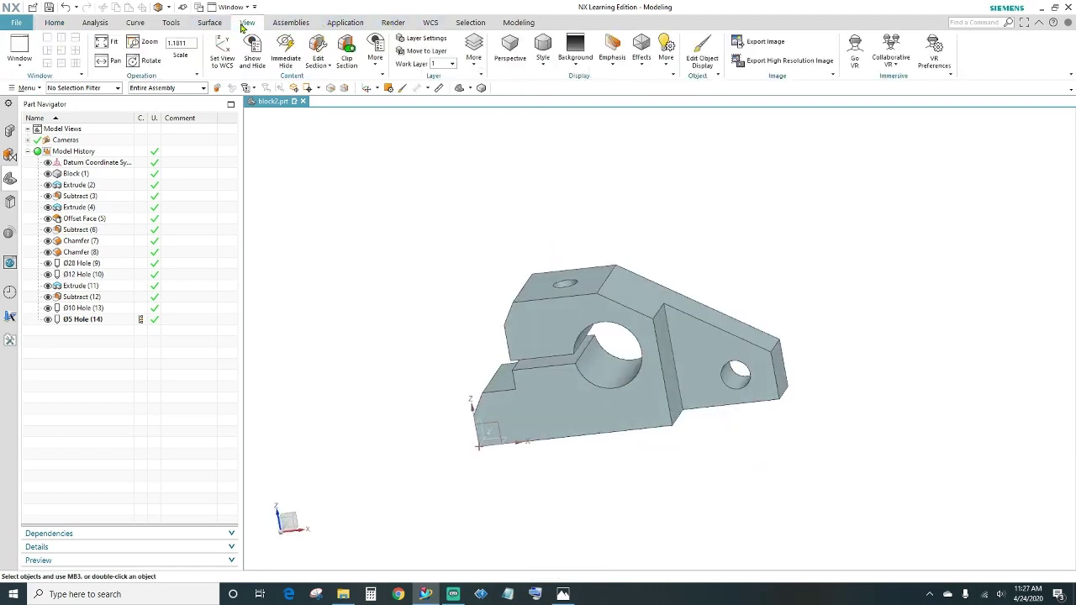
left_click(543, 67)
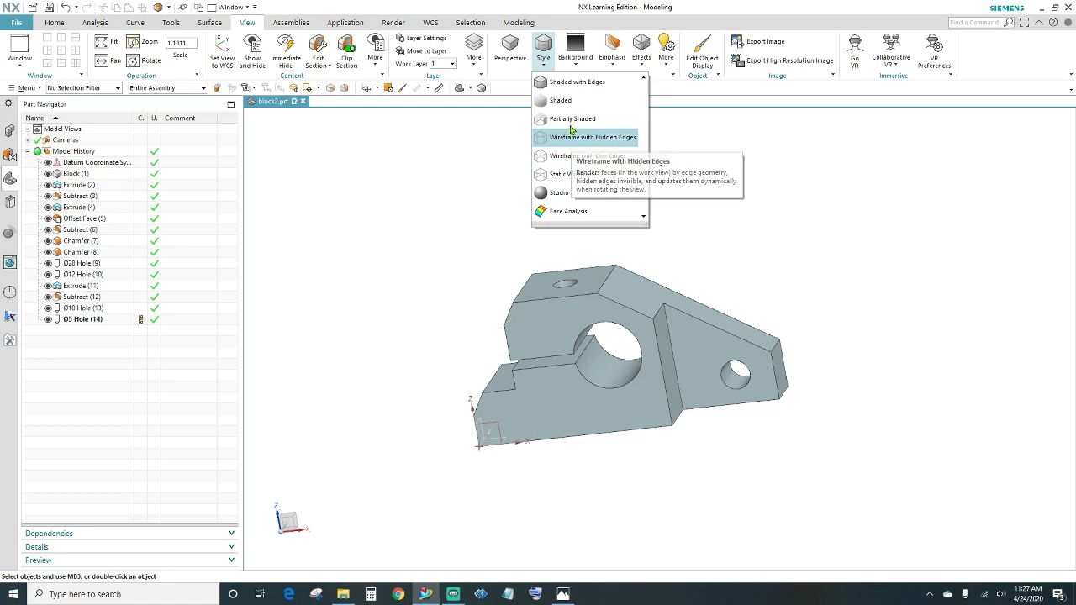
left_click(570, 125)
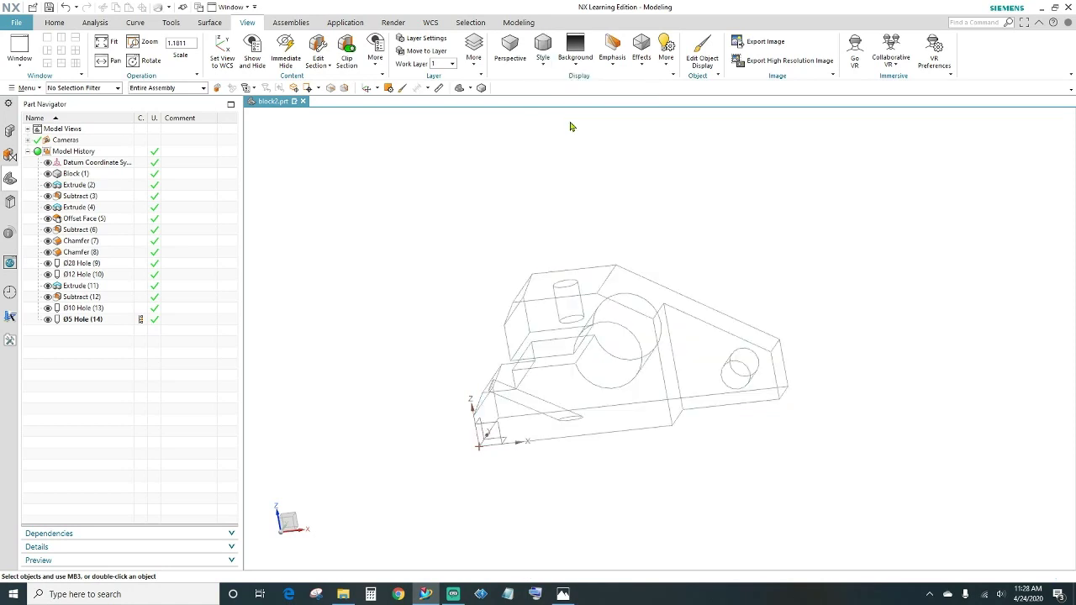
middle_click_drag(728, 429, 596, 434)
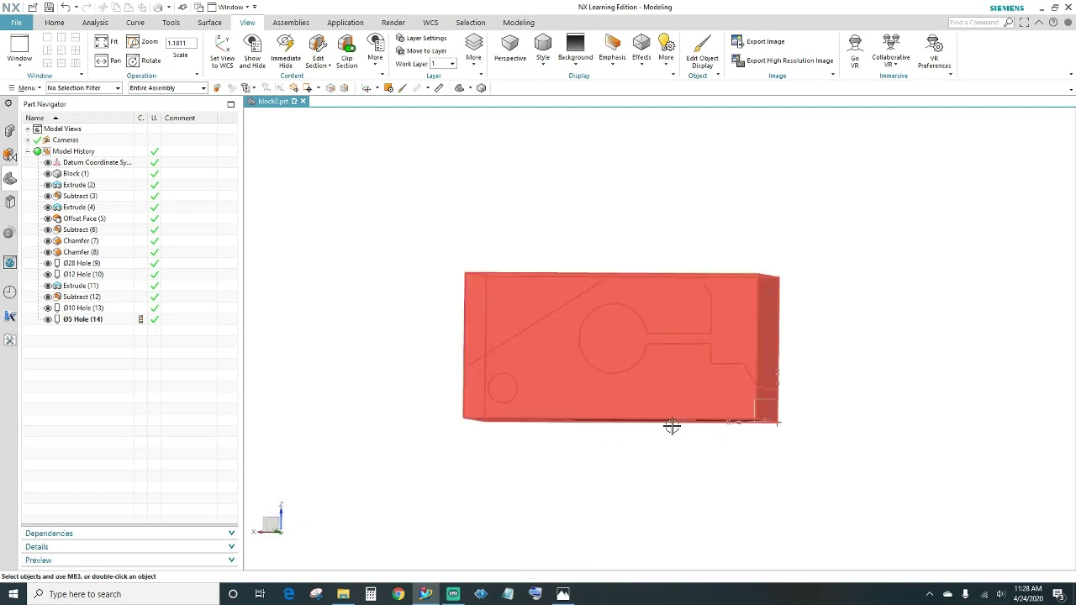
middle_click_drag(577, 461, 595, 473)
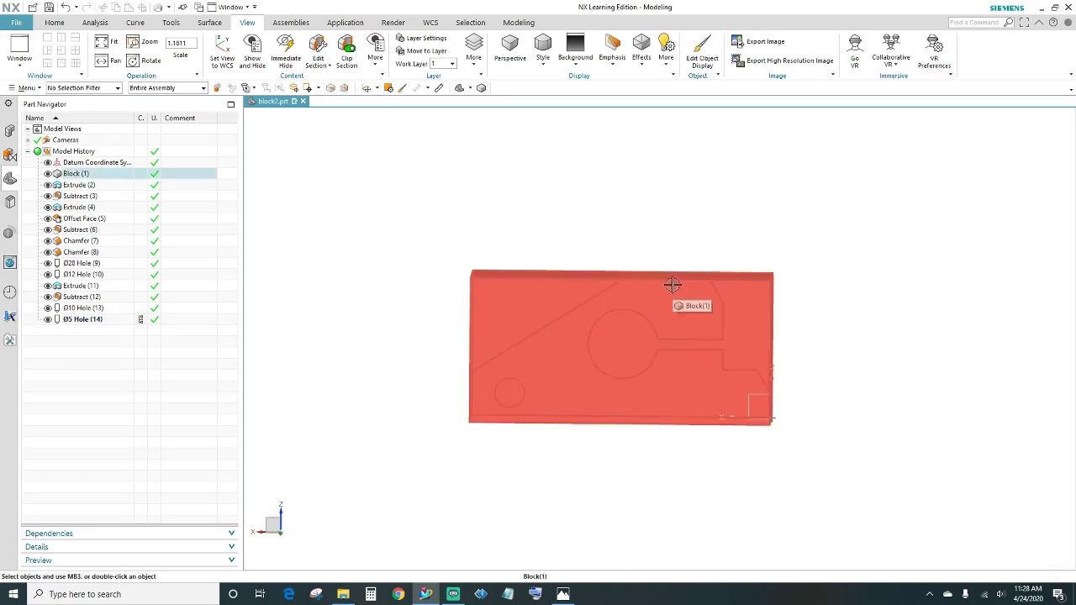
middle_click_drag(835, 331, 918, 327)
middle_click_drag(577, 245, 632, 238)
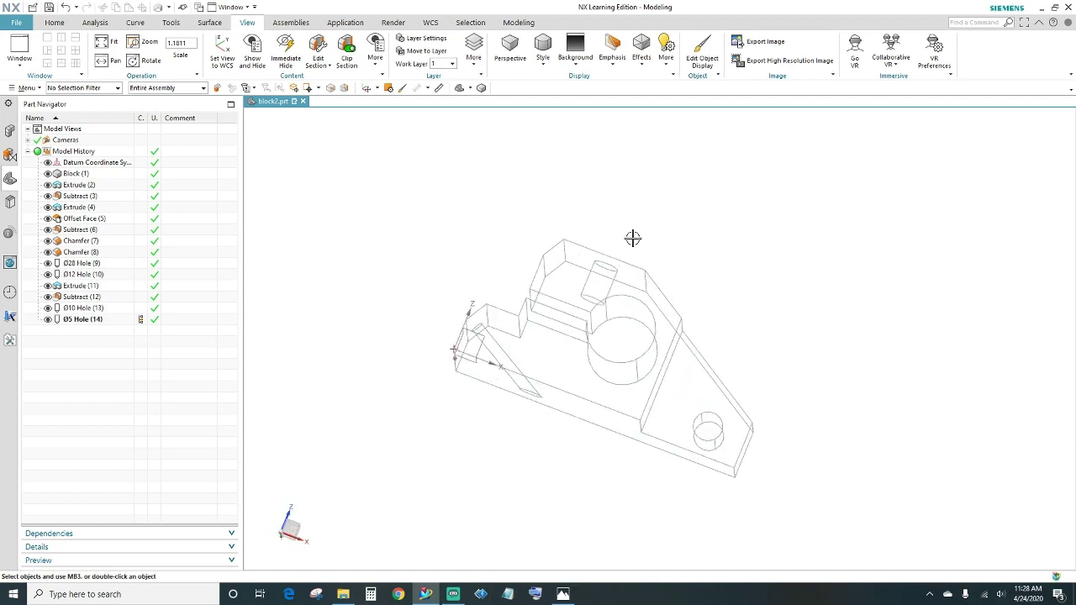
Set the block's rendering style to Shaded with Edges
left_click(544, 59)
left_click(558, 80)
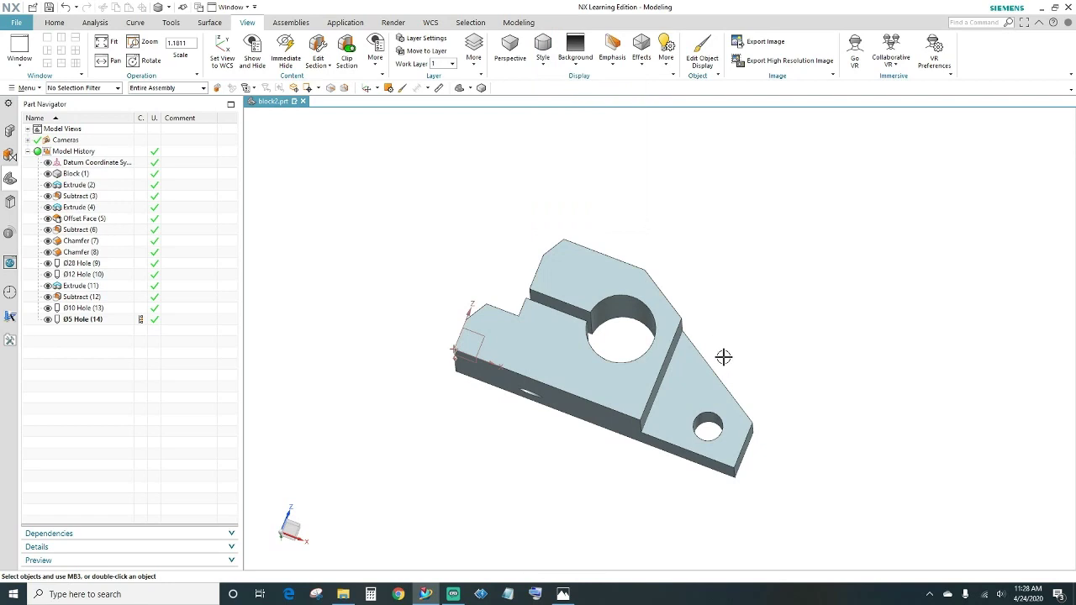
mouse_move(724, 357)
middle_mouse_down()
mouse_move(913, 302)
mouse_move(656, 344)
middle_mouse_up()
mouse_move(569, 358)
middle_mouse_down()
mouse_move(579, 394)
mouse_move(557, 392)
middle_mouse_up()
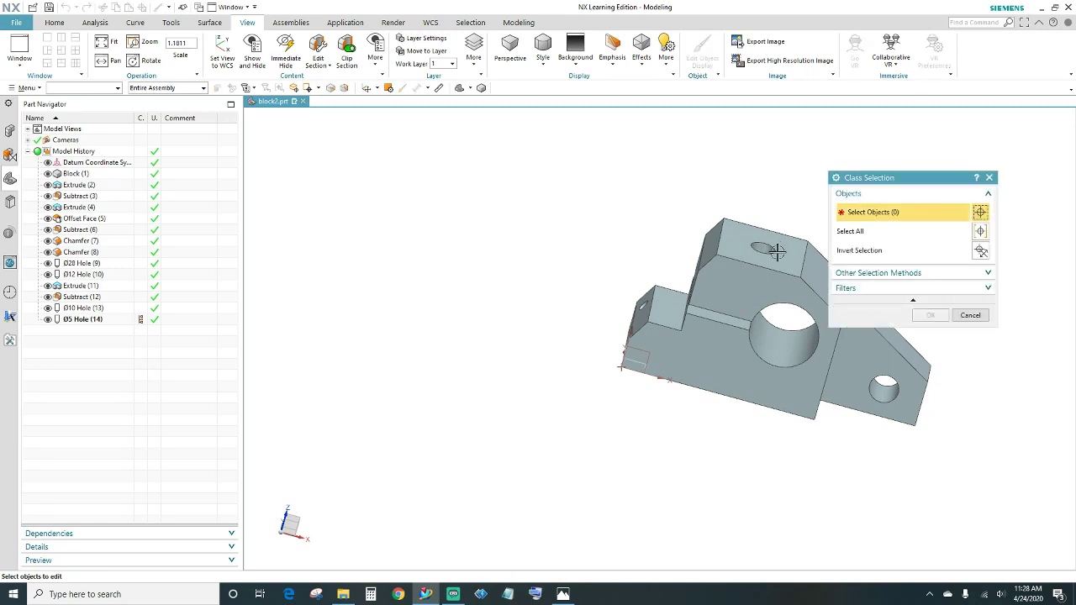
Edit the solid body's object display and change its color to Deep Pistachio
left_click(748, 279)
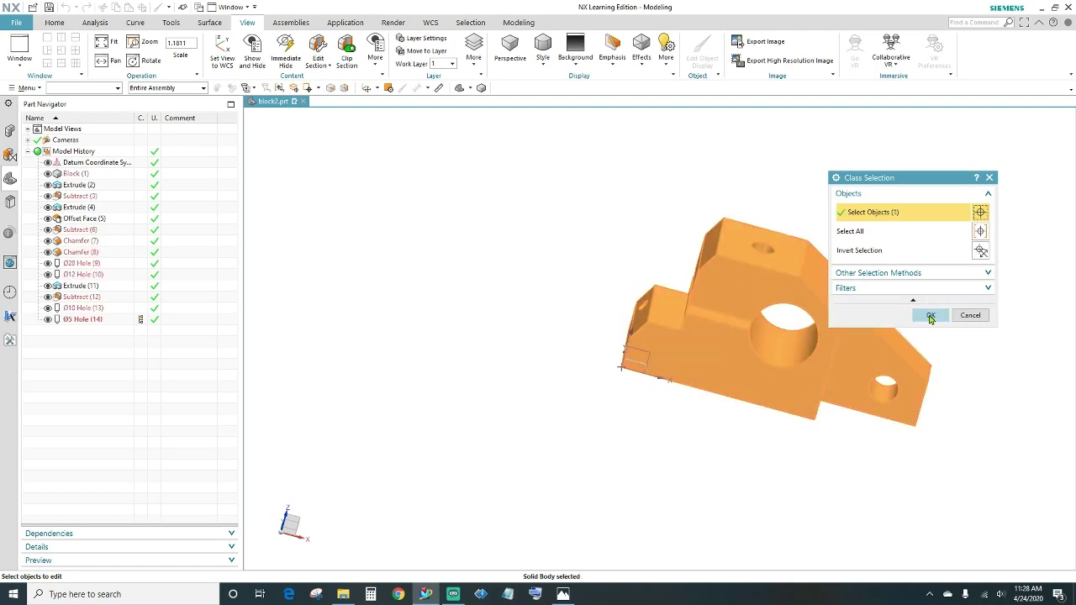
left_click(931, 315)
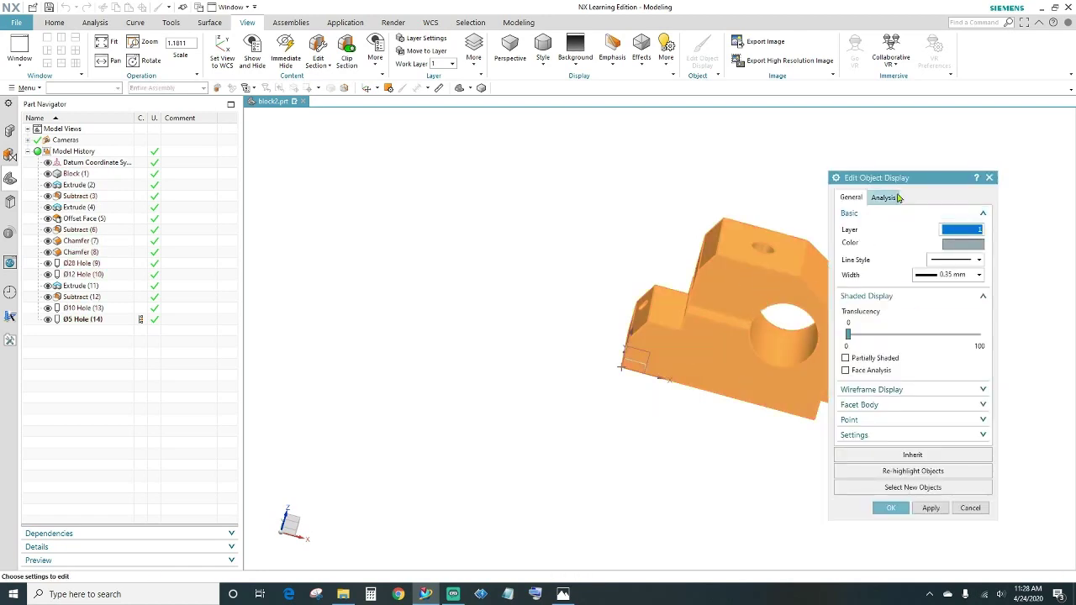
left_click_drag(915, 178, 928, 160)
left_click(986, 224)
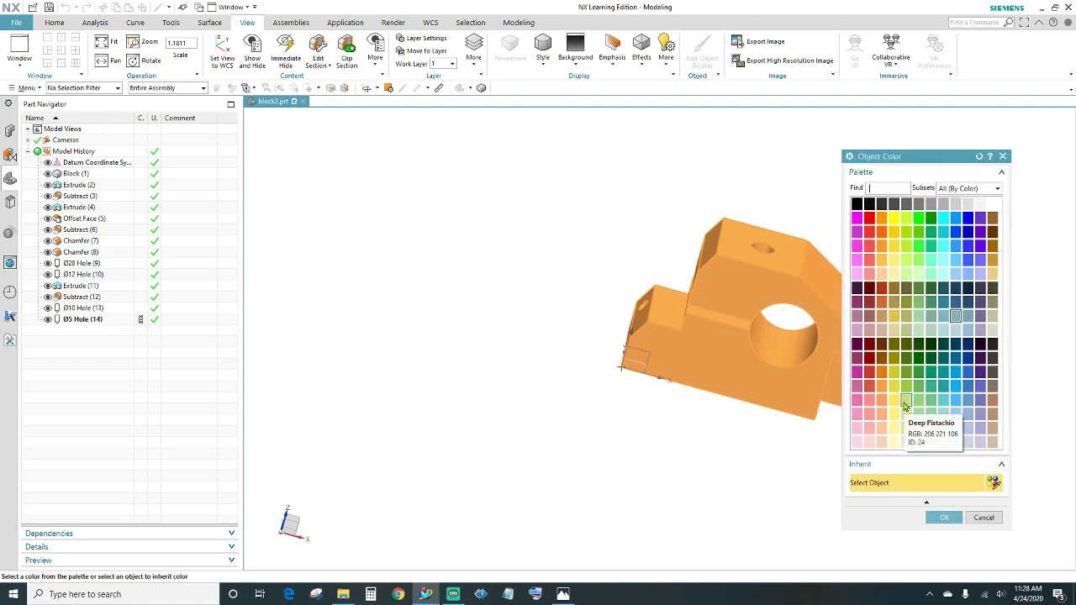
left_click(905, 401)
left_click(943, 517)
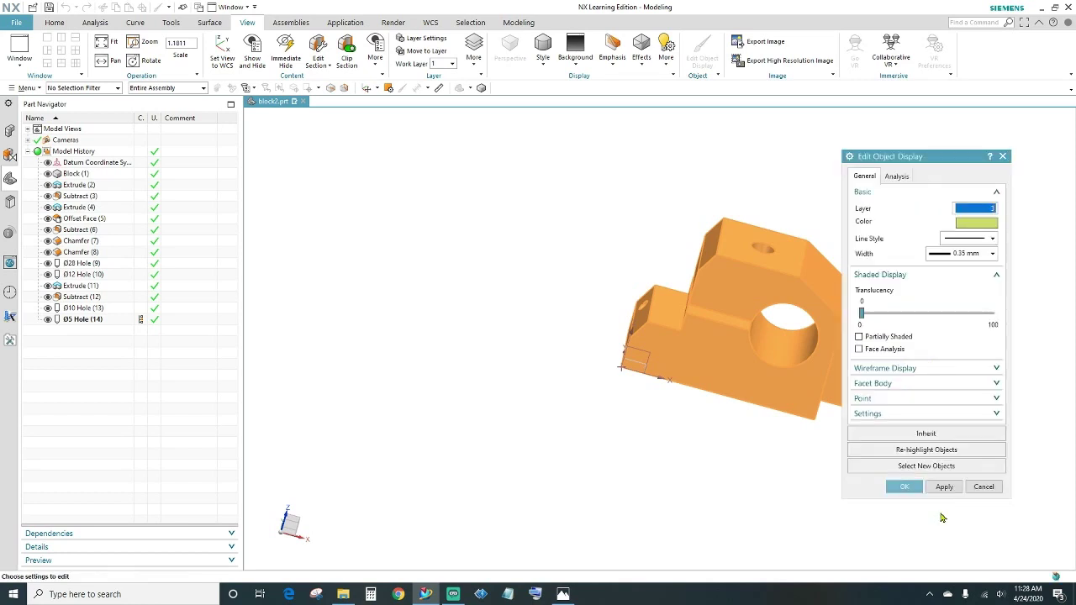
left_click(904, 487)
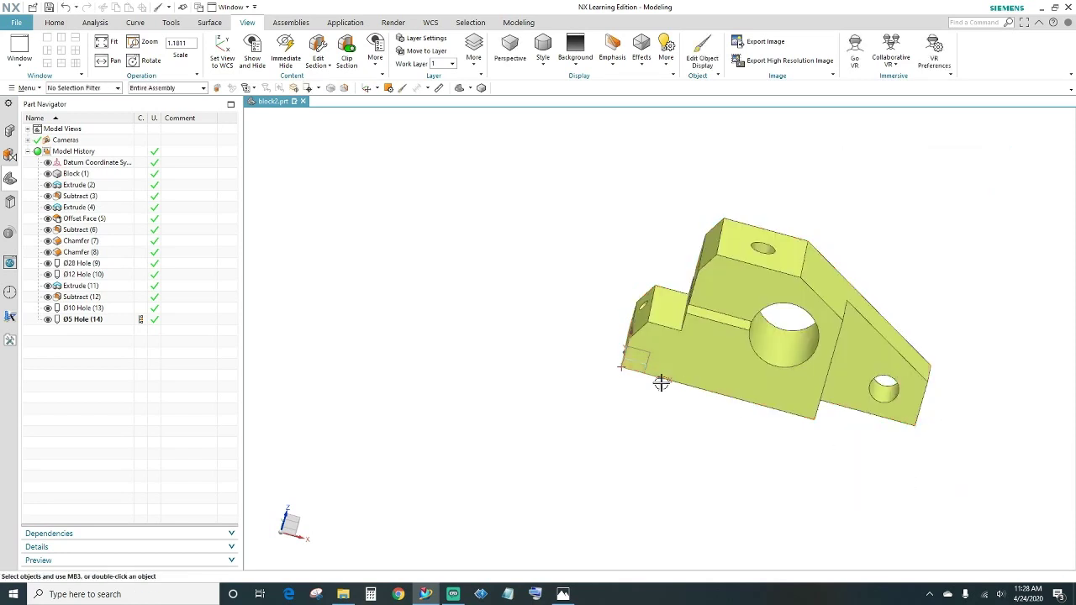
Compare the finished block with the views in the prj1 drawing
middle_click_drag(560, 339, 571, 325)
left_click(562, 594)
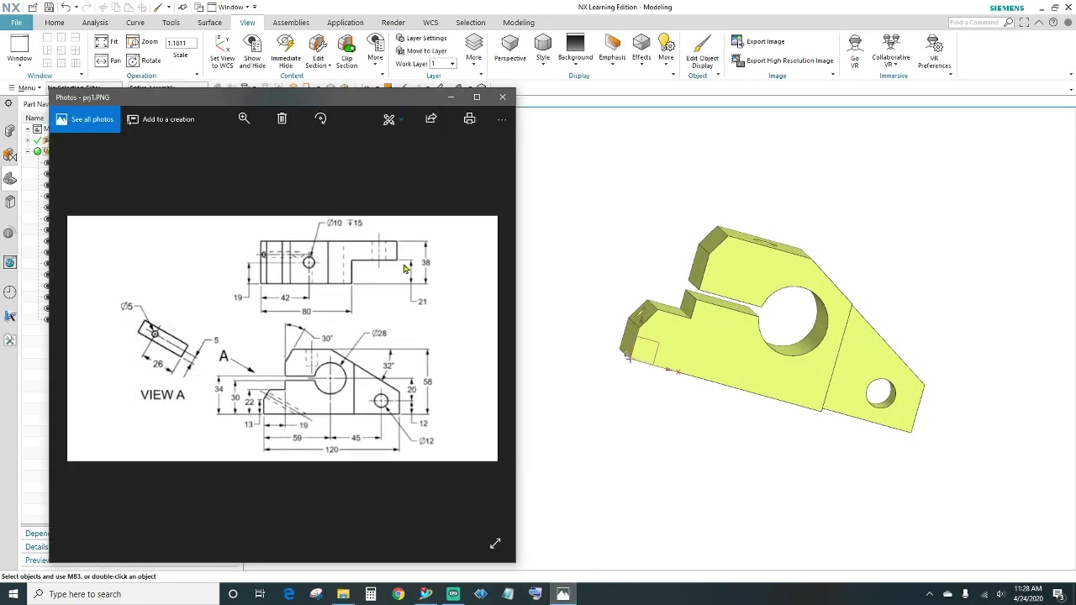
left_click(451, 99)
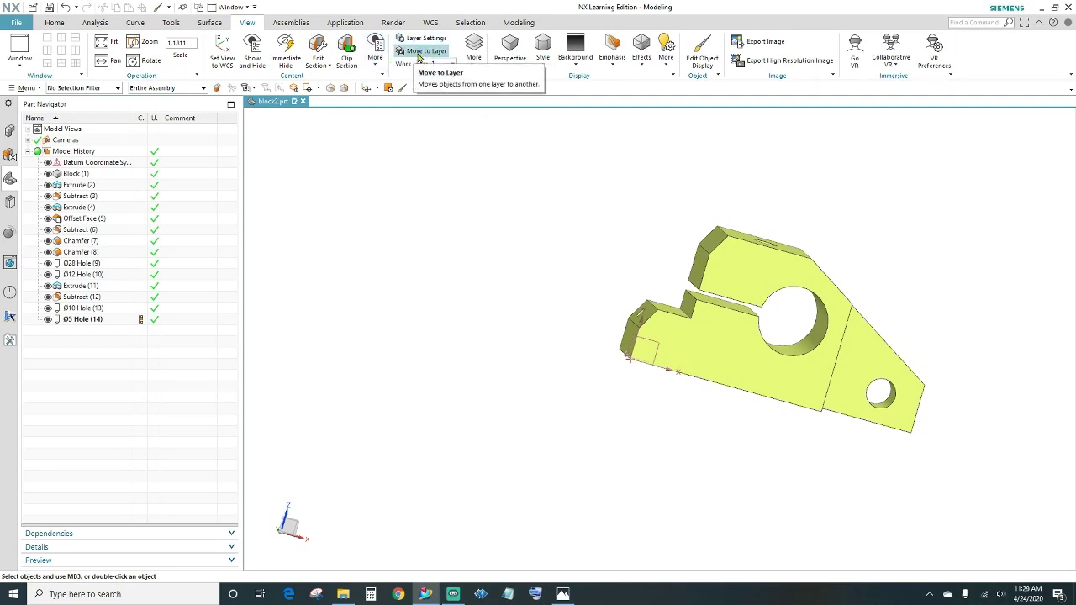
Move all objects except the solid body to layer 5 by inverting the selection of the body
left_click(420, 52)
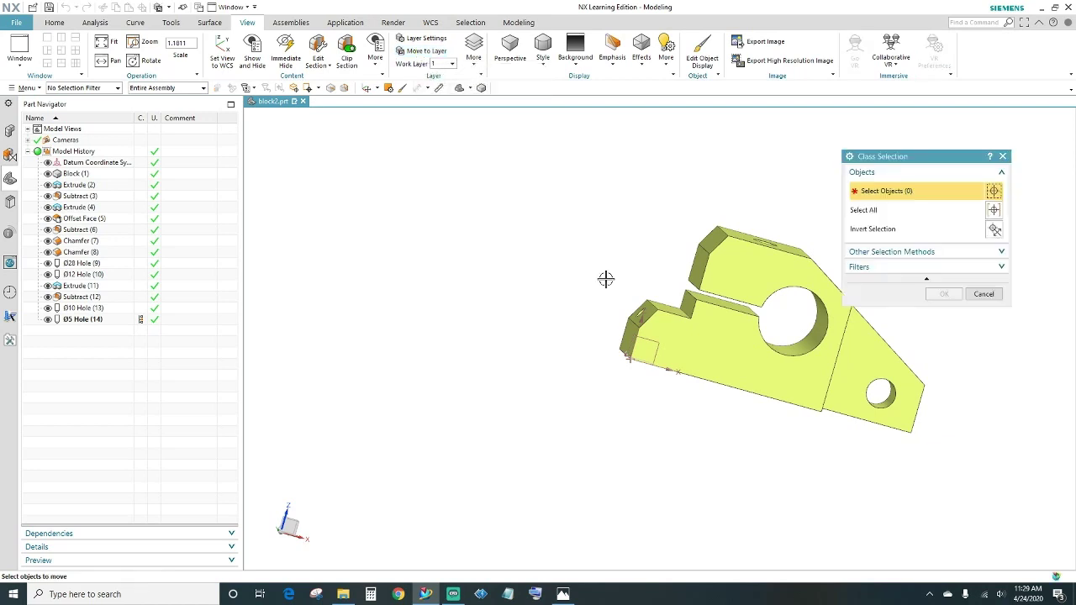
left_click(763, 272)
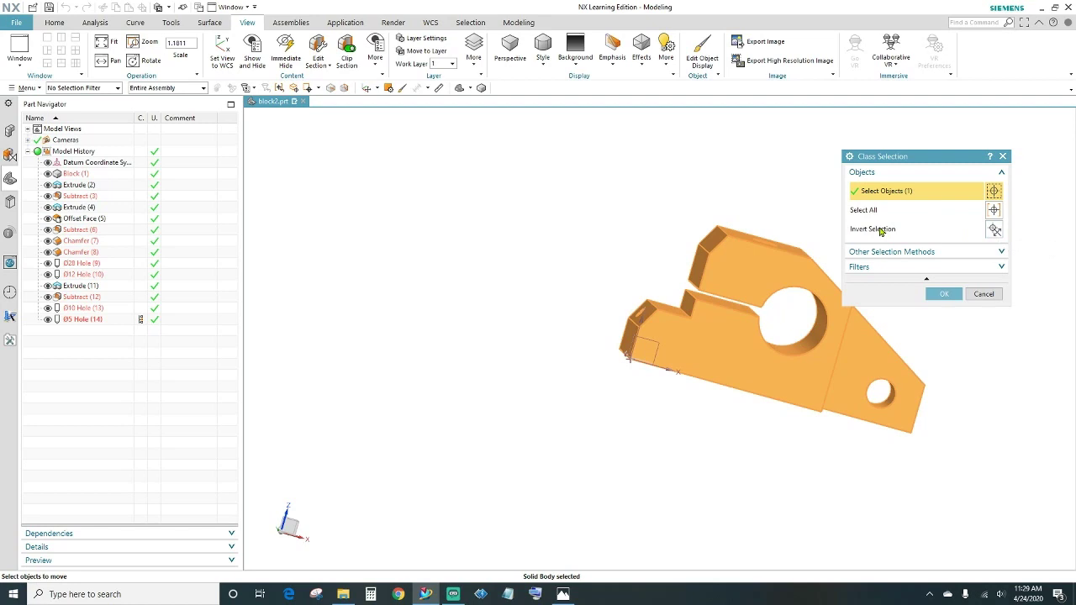
left_click(994, 228)
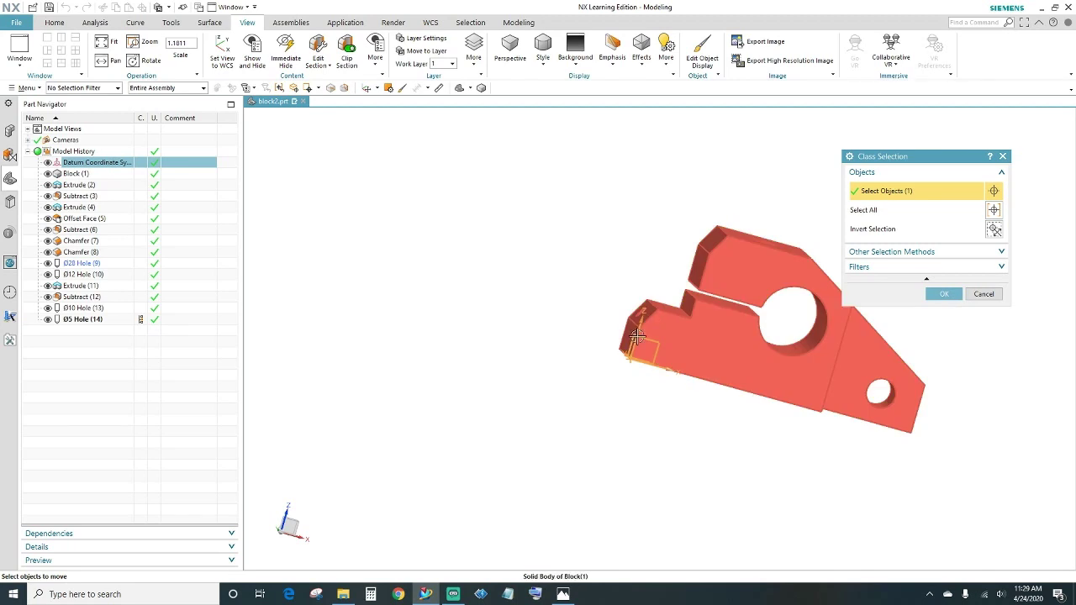
left_click(946, 295)
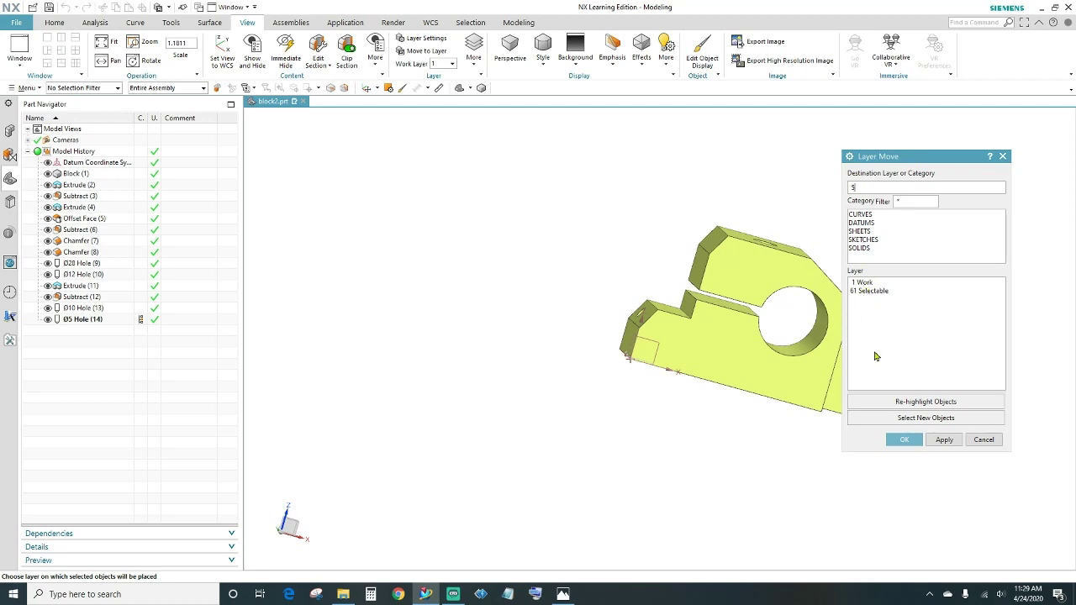
left_click(903, 440)
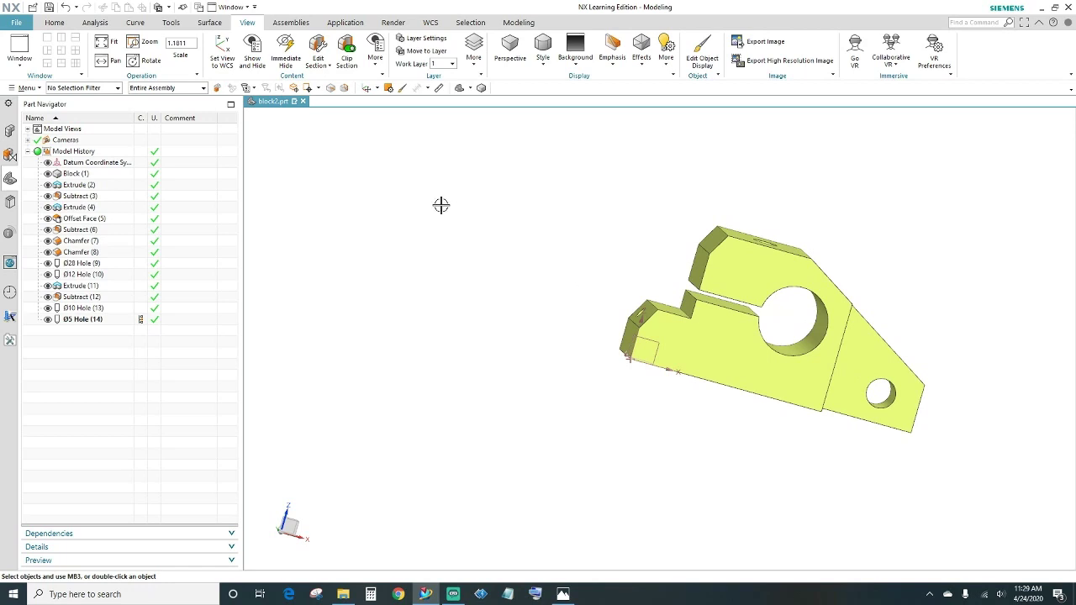
Turn off layer 5 in the layer settings to hide the datum coordinate system and sketch objects
left_click(415, 39)
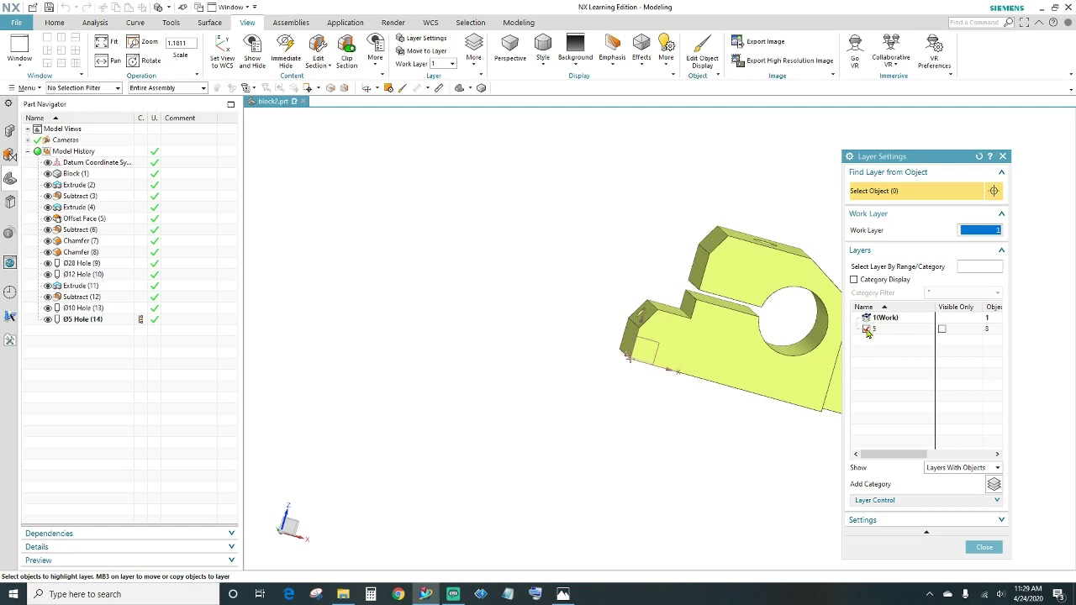
left_click_drag(846, 157, 878, 130)
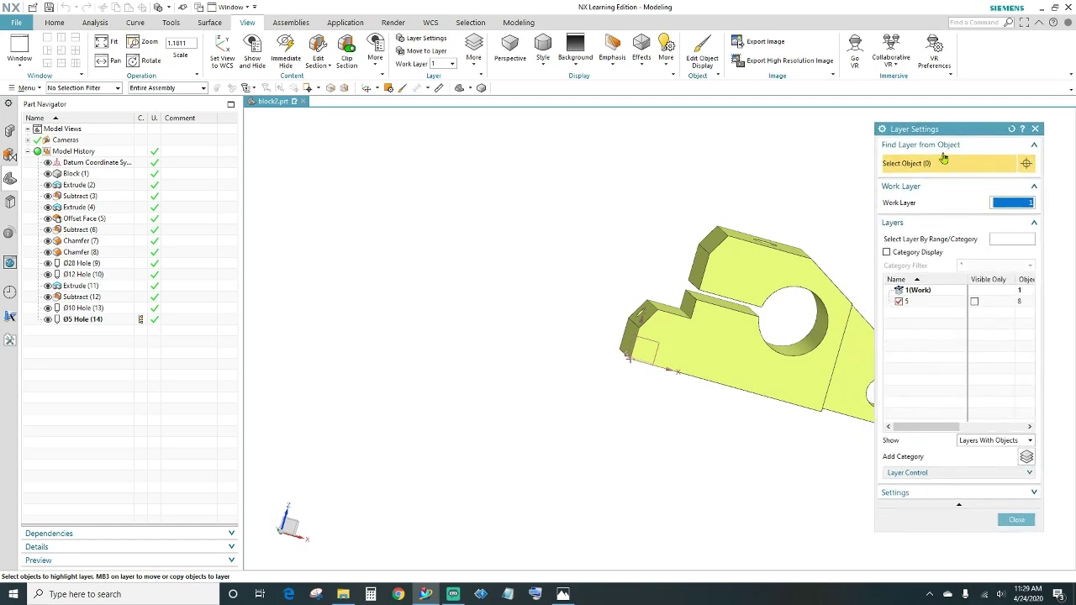
left_click(900, 303)
left_click(1016, 519)
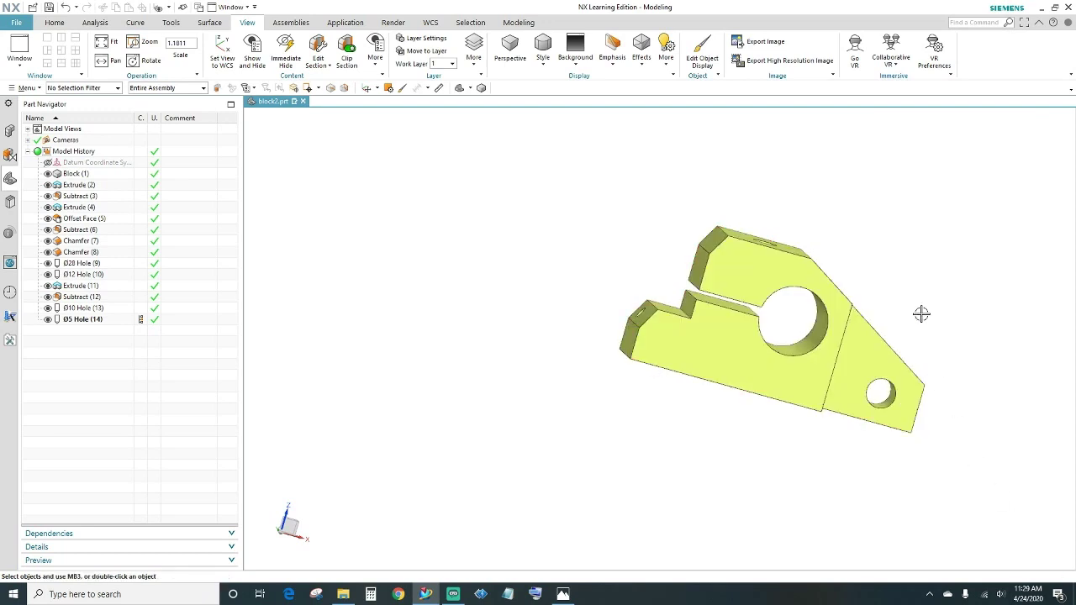
mouse_move(912, 286)
middle_mouse_down()
mouse_move(874, 298)
mouse_move(905, 266)
mouse_move(920, 283)
mouse_move(883, 291)
mouse_move(895, 284)
middle_mouse_up()
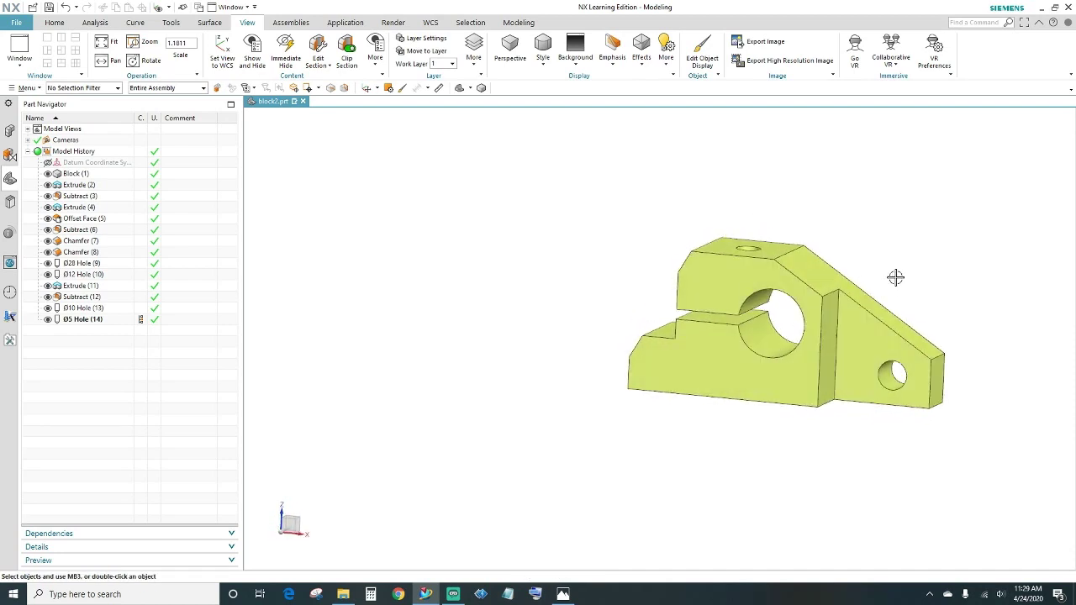